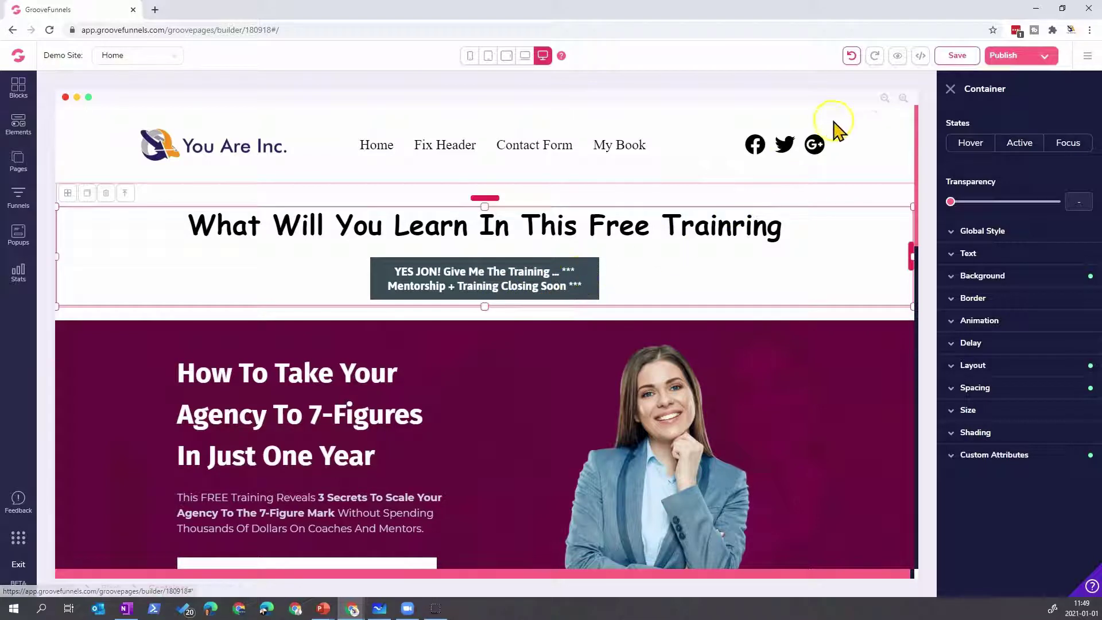
- Preview the Home page in the browser, and return to the page builder
left_click(898, 58)
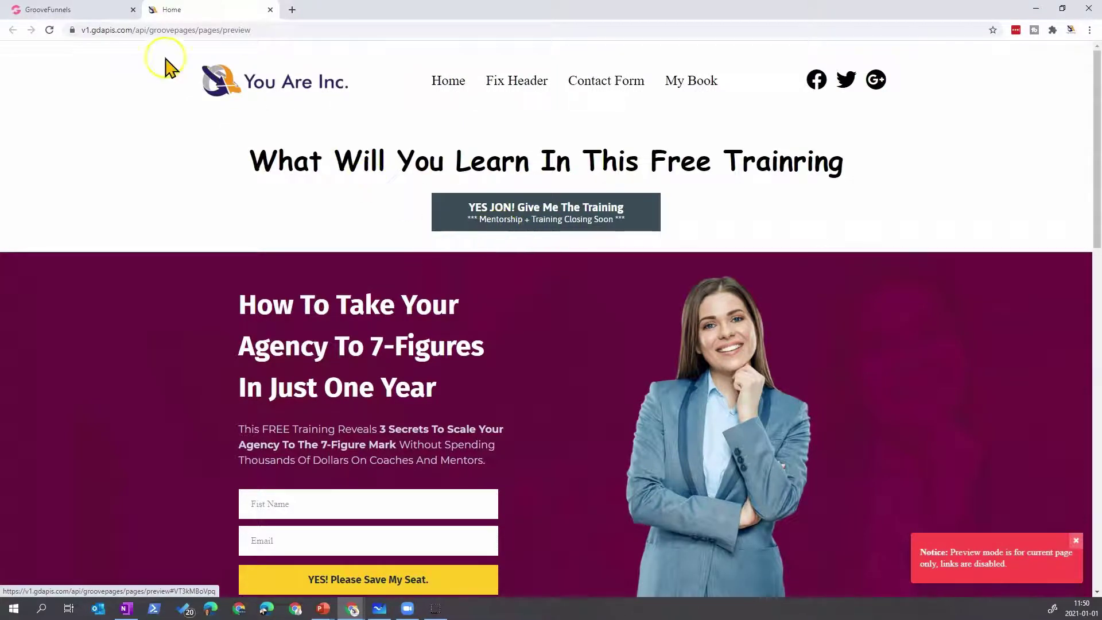
left_click(270, 10)
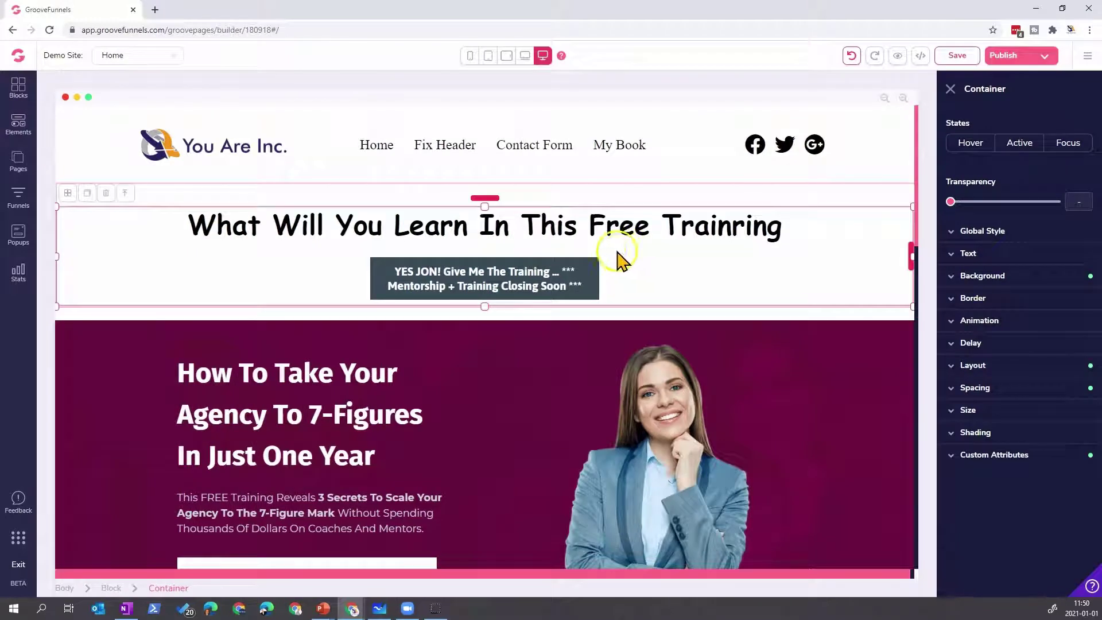
- Open the Add New Page dialog, filter the single-page templates by the Free tag, and clear that filter
left_click(18, 161)
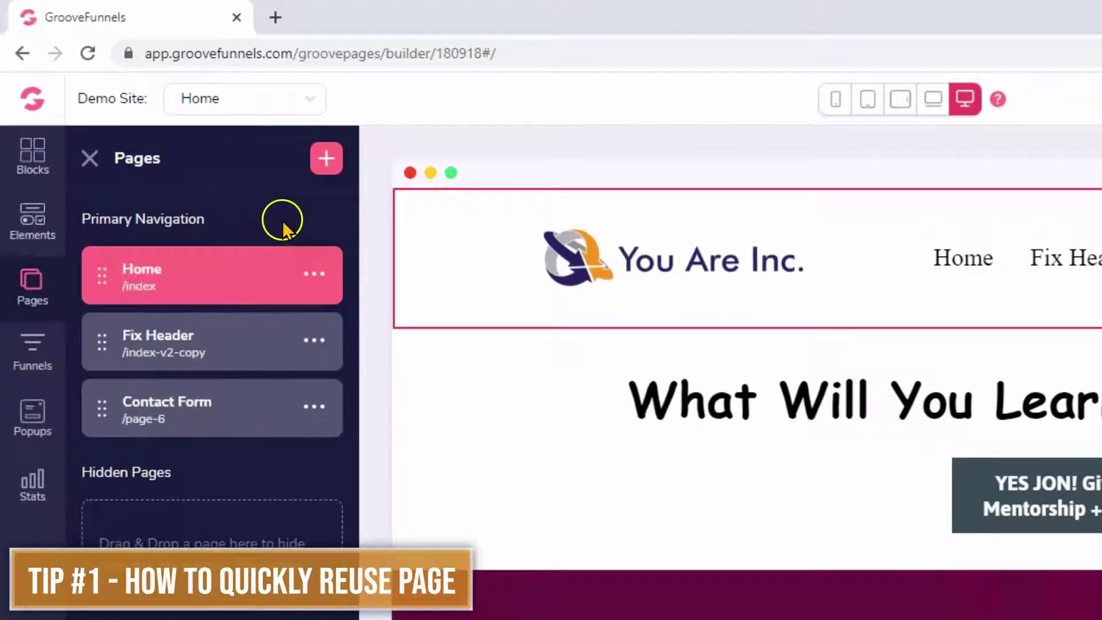
left_click(325, 159)
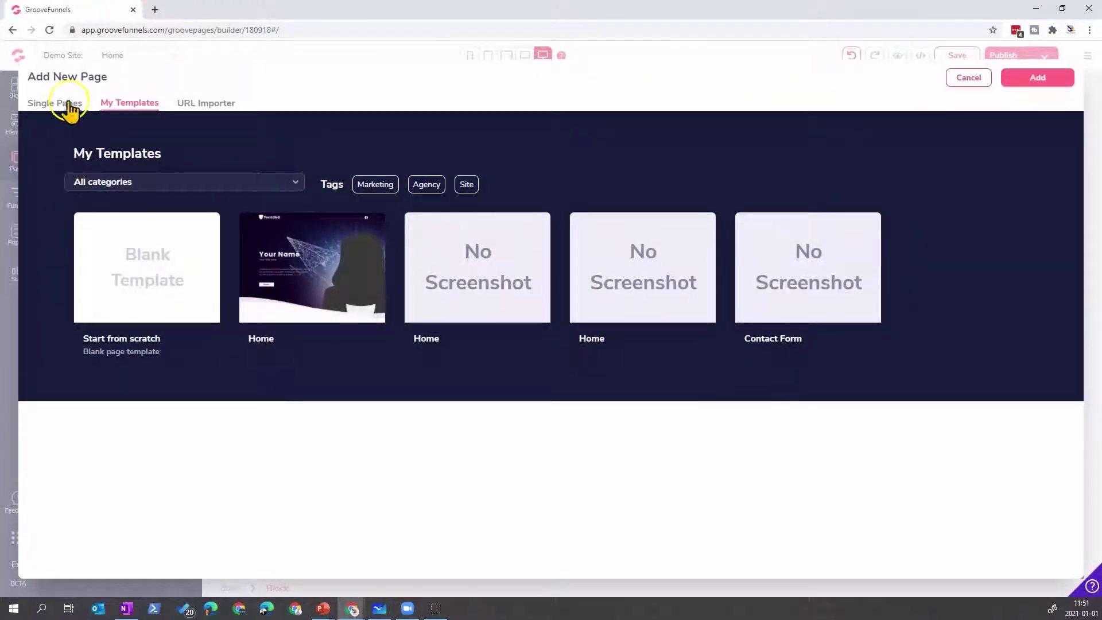
left_click(67, 104)
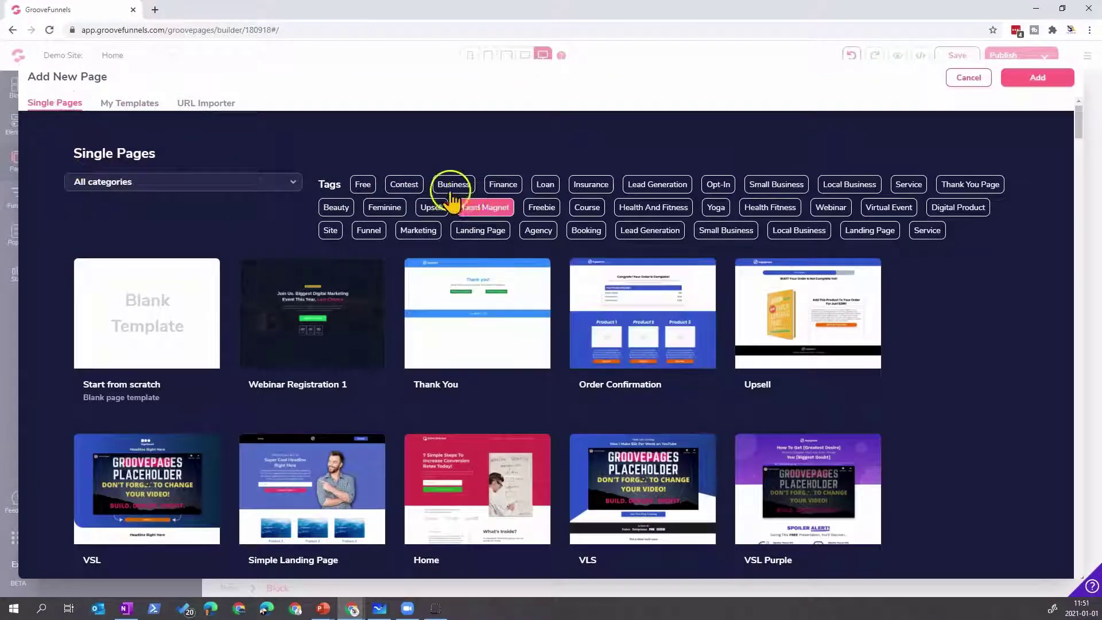
left_click(365, 186)
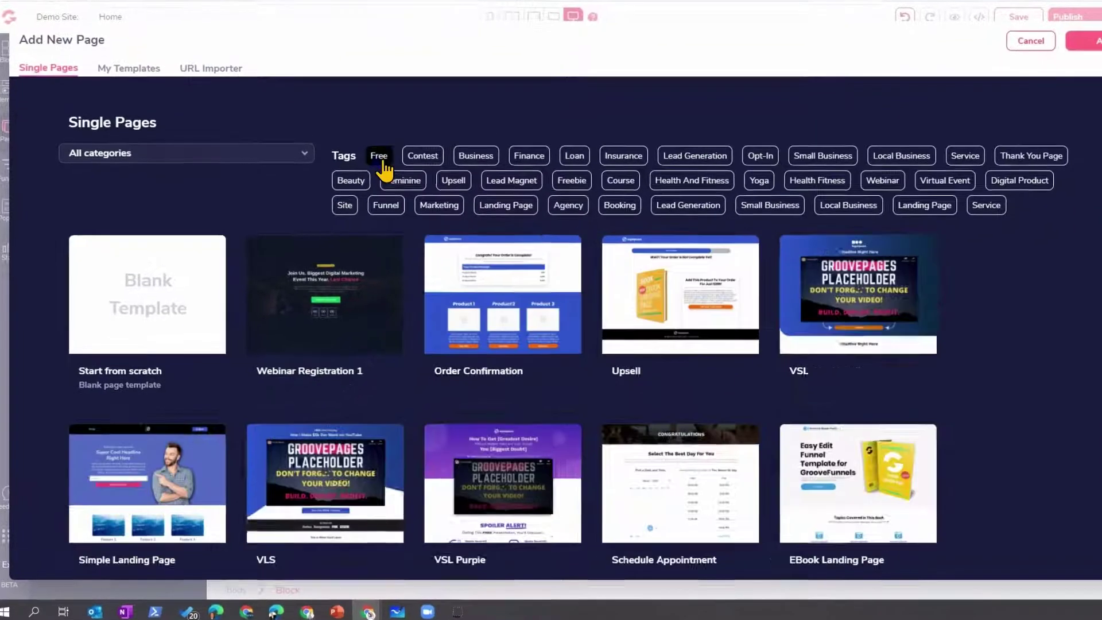
left_click(383, 163)
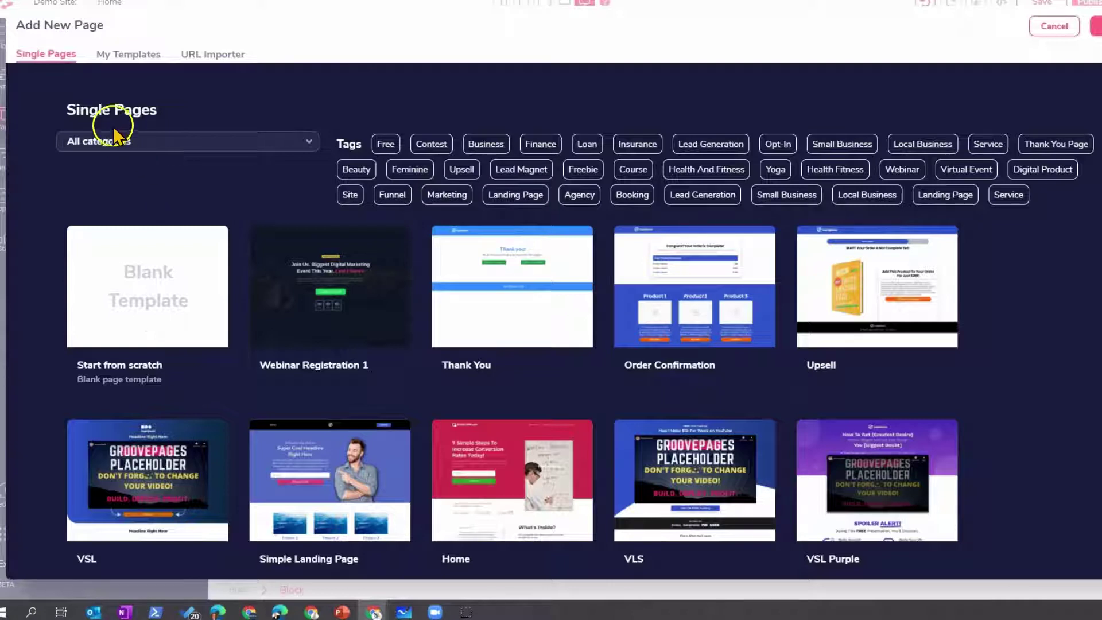
- Add a new page from the third Home template in My Templates and look through the new page's content
left_click(134, 53)
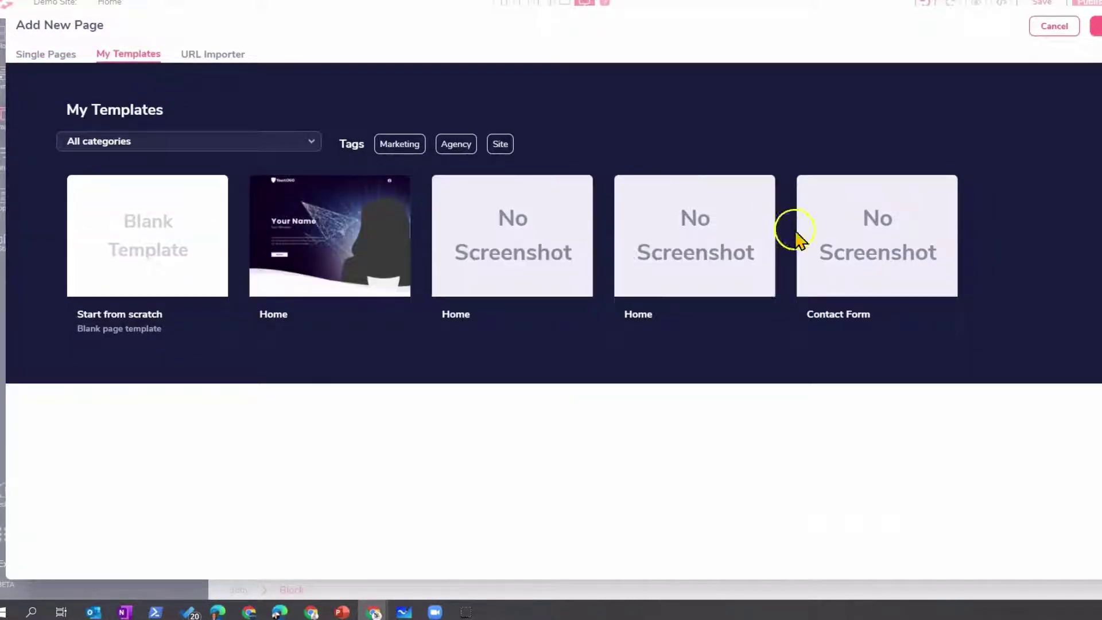
mouse_move(299, 273)
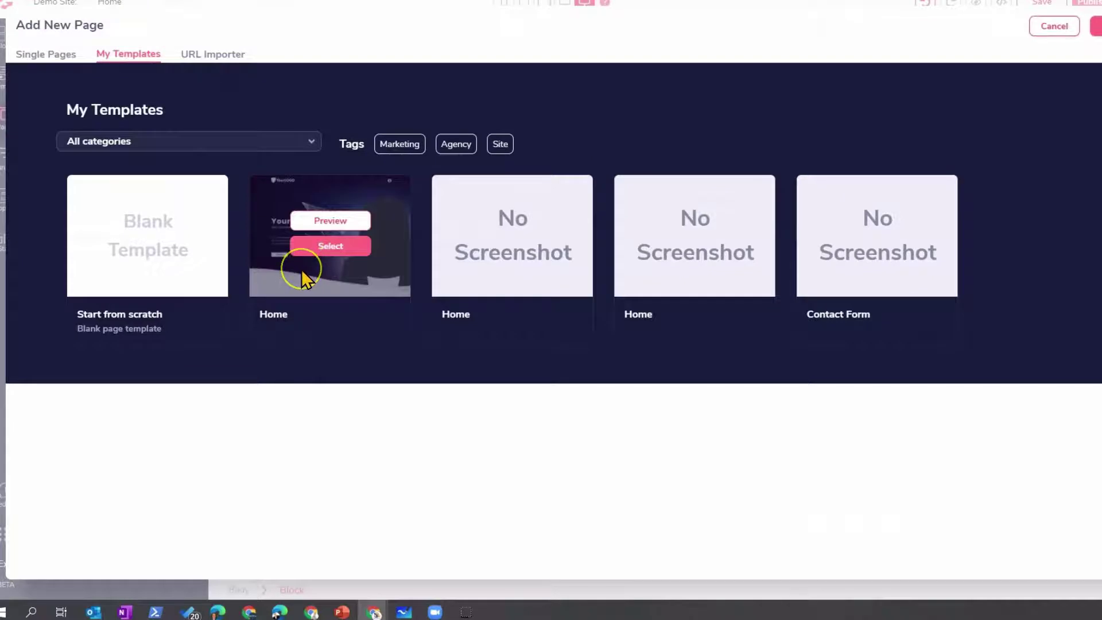
left_click(296, 267)
left_click(332, 224)
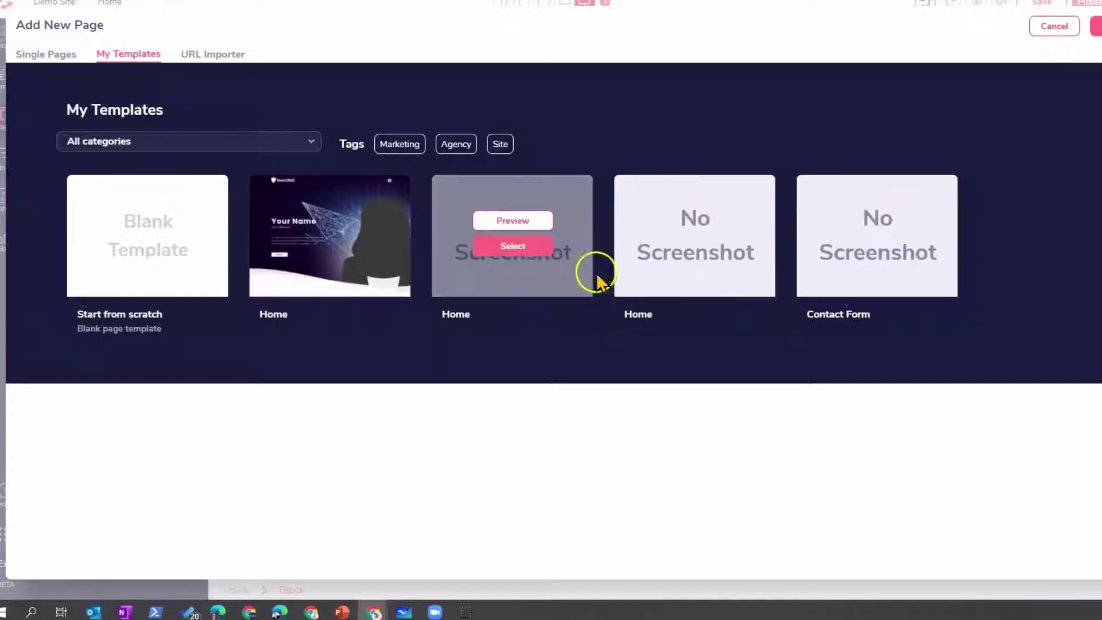
mouse_move(443, 285)
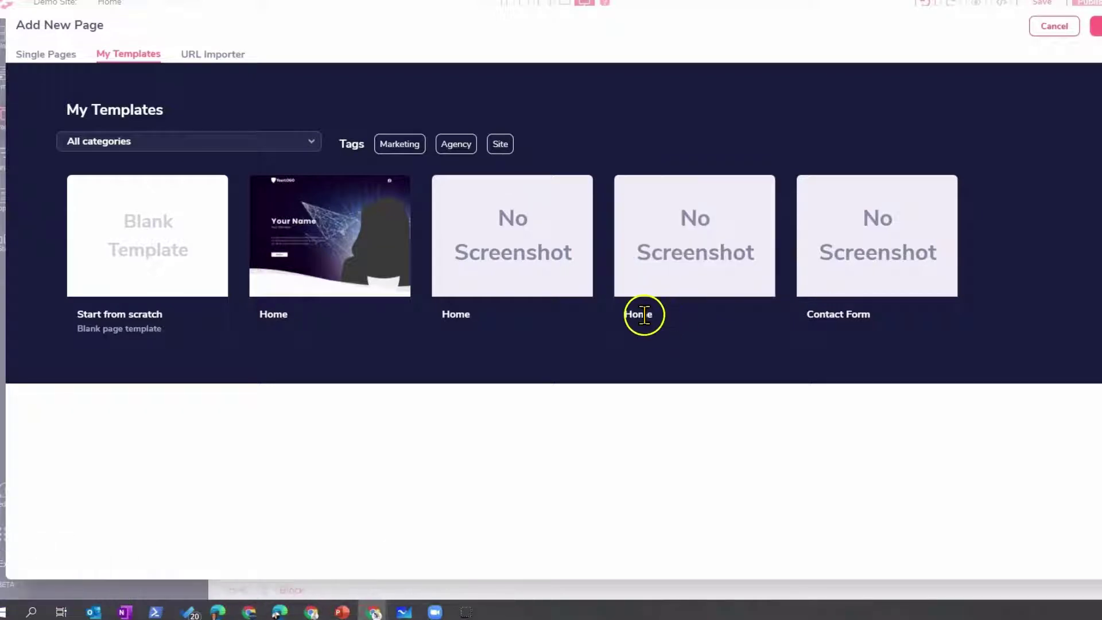
left_click(684, 248)
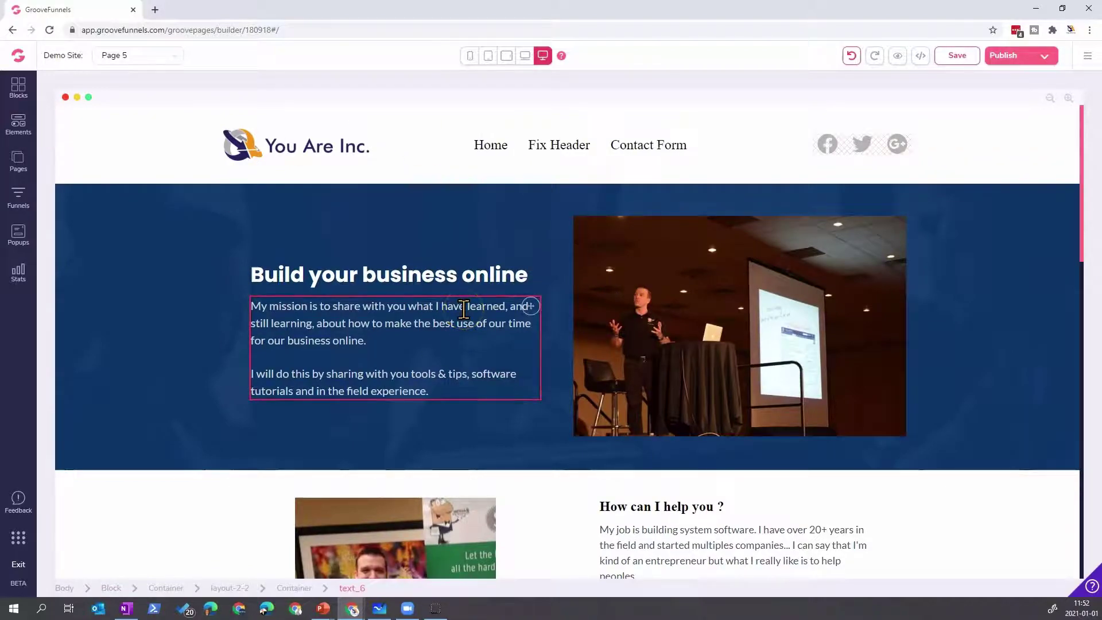
scroll(472, 324, "down", 12)
scroll(467, 325, "up", 10)
scroll(468, 327, "up", 3)
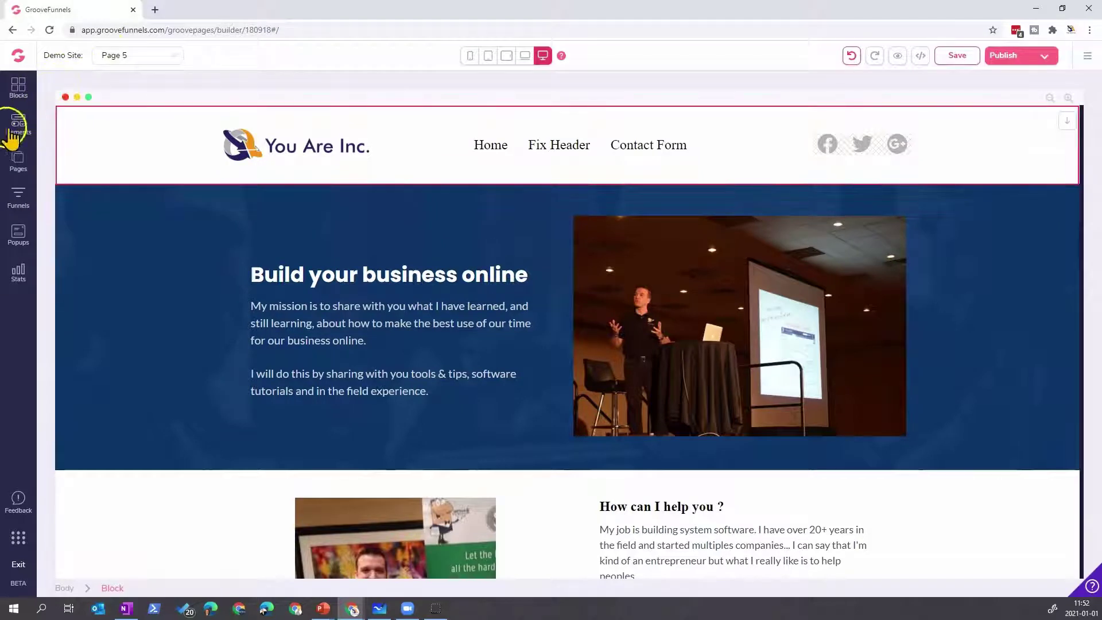
- Open the Contact Form page, switch to the Fix Header page, and look through its blocks
left_click(18, 170)
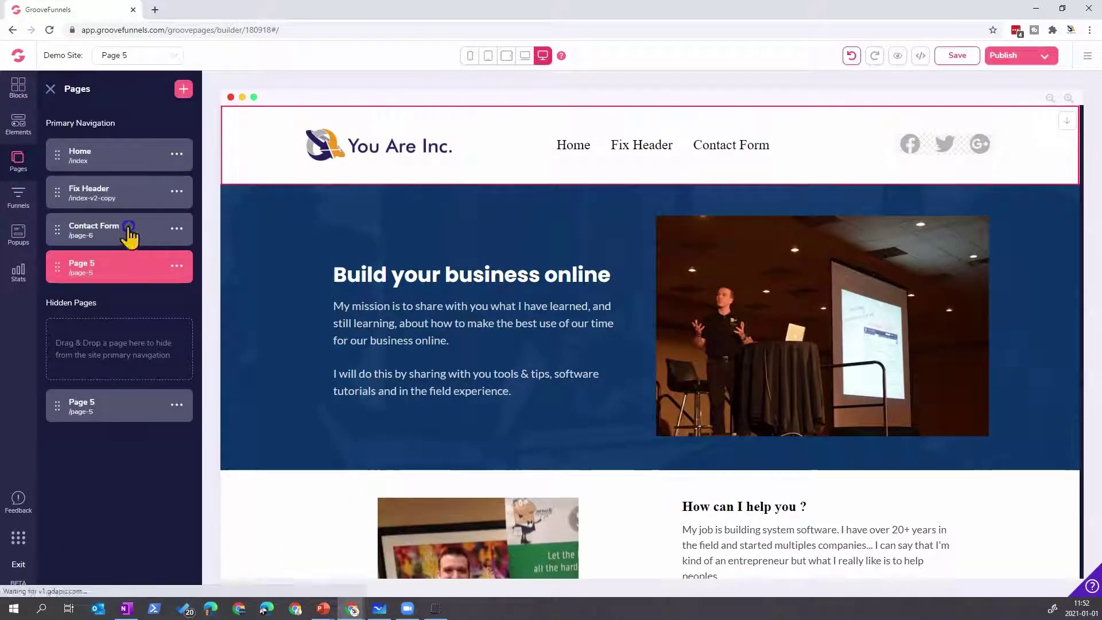
left_click(129, 234)
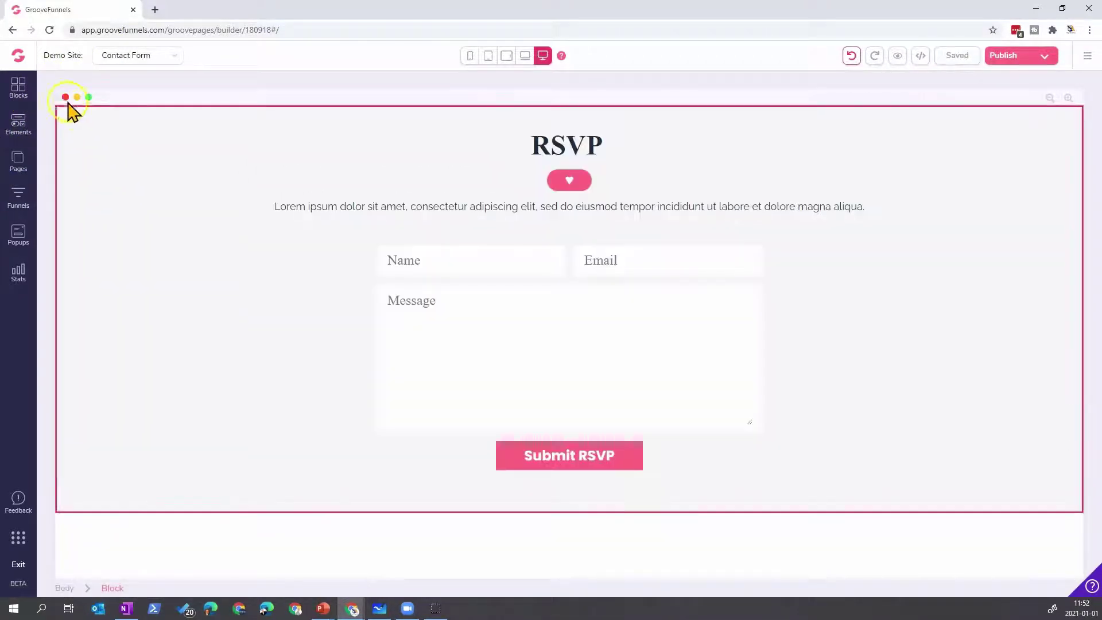
left_click(123, 61)
left_click(136, 105)
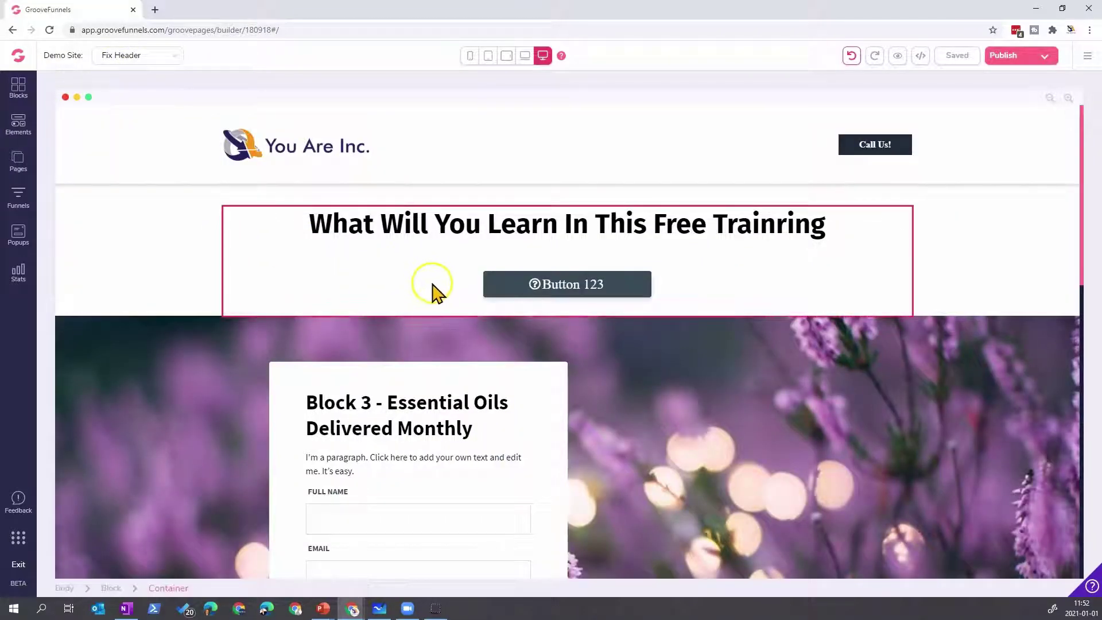
scroll(429, 280, "down", 14)
scroll(431, 307, "up", 4)
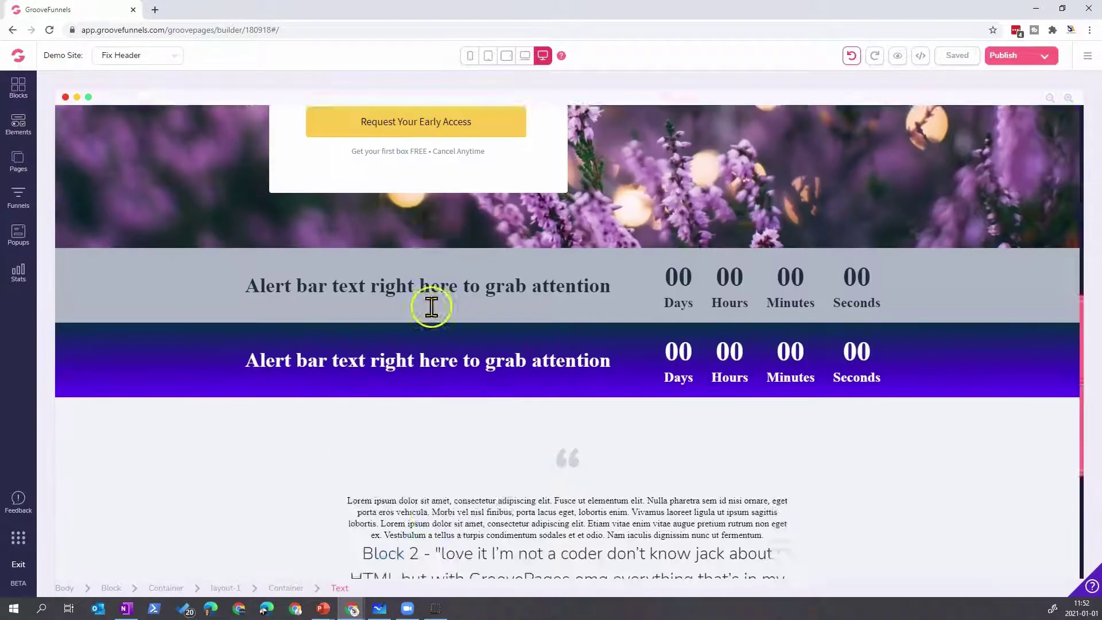
scroll(431, 307, "up", 6)
scroll(430, 315, "down", 9)
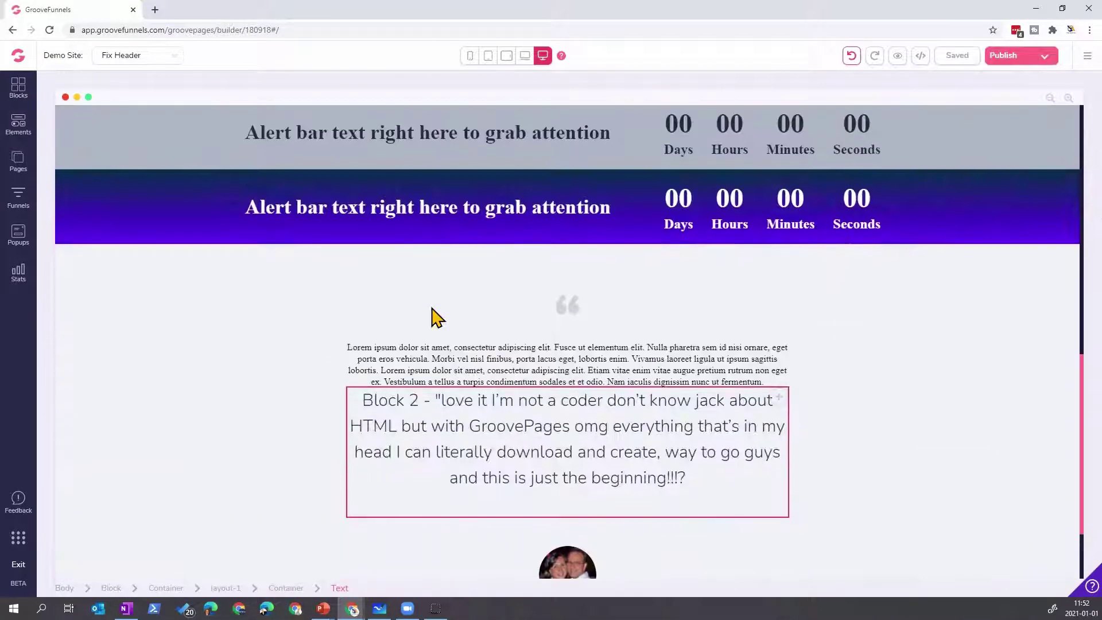
scroll(433, 315, "up", 10)
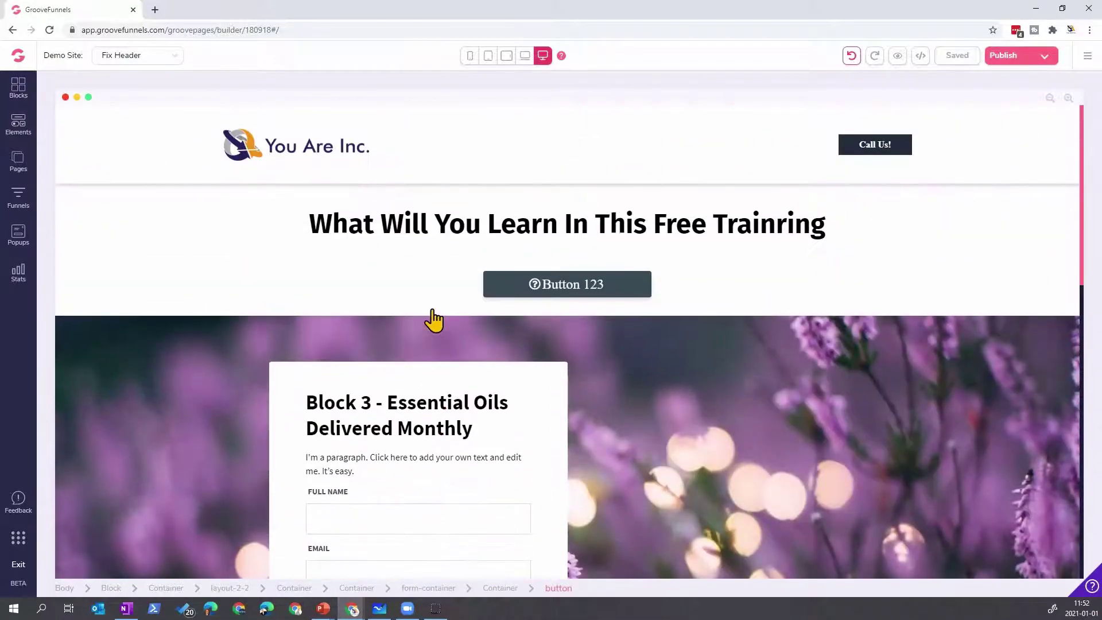
left_click(496, 282)
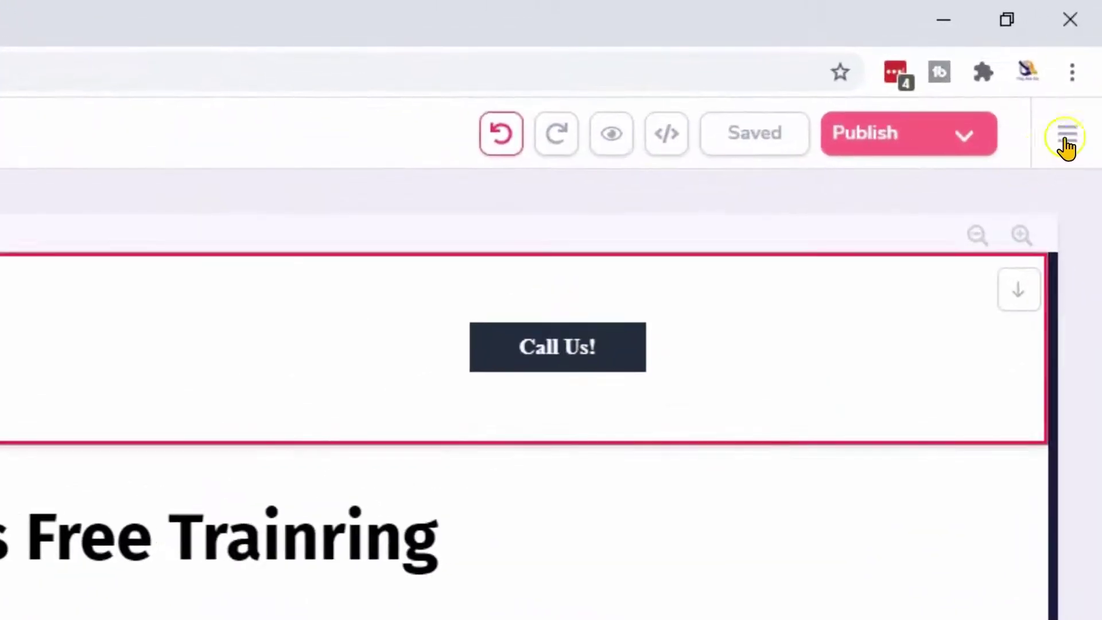
- Check the site options for saving a page as a template and display the site's page list
left_click(1064, 141)
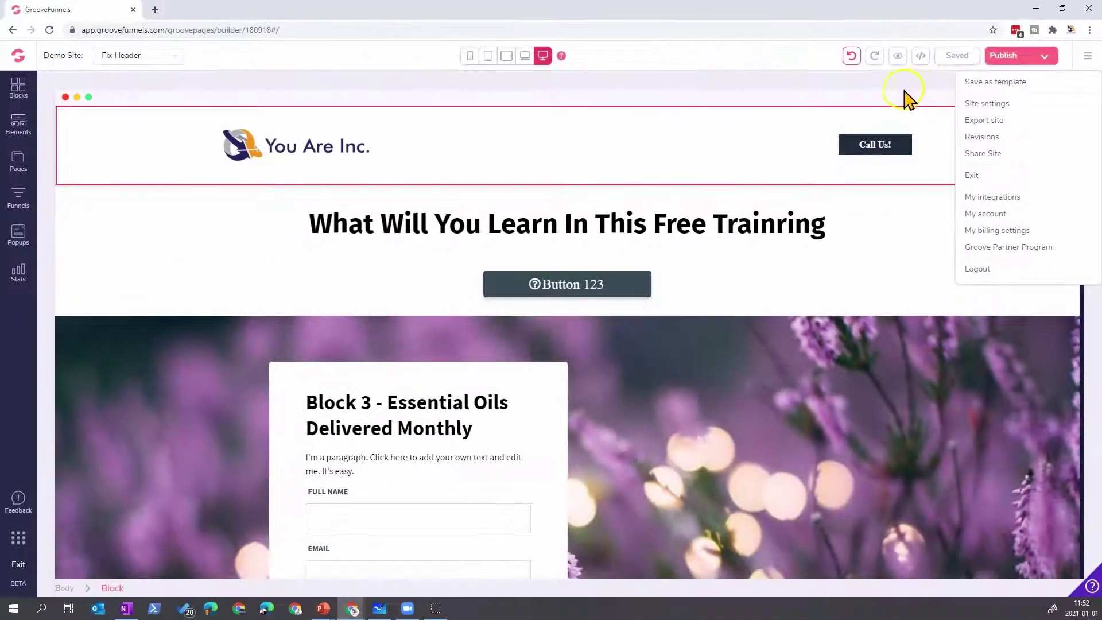
left_click(617, 214)
left_click(150, 63)
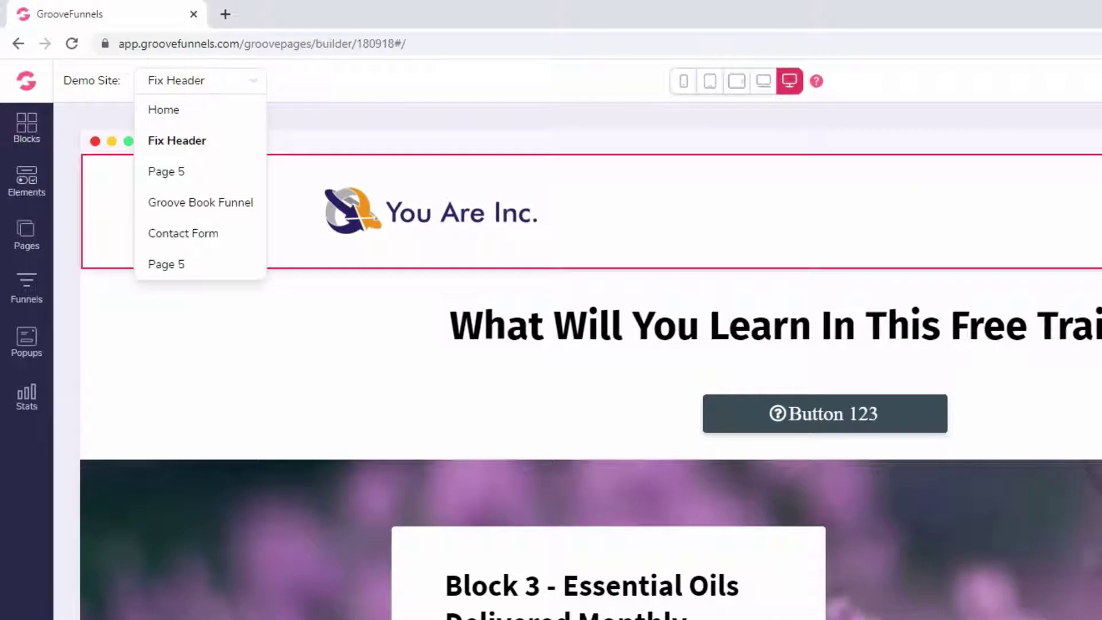
left_click(27, 232)
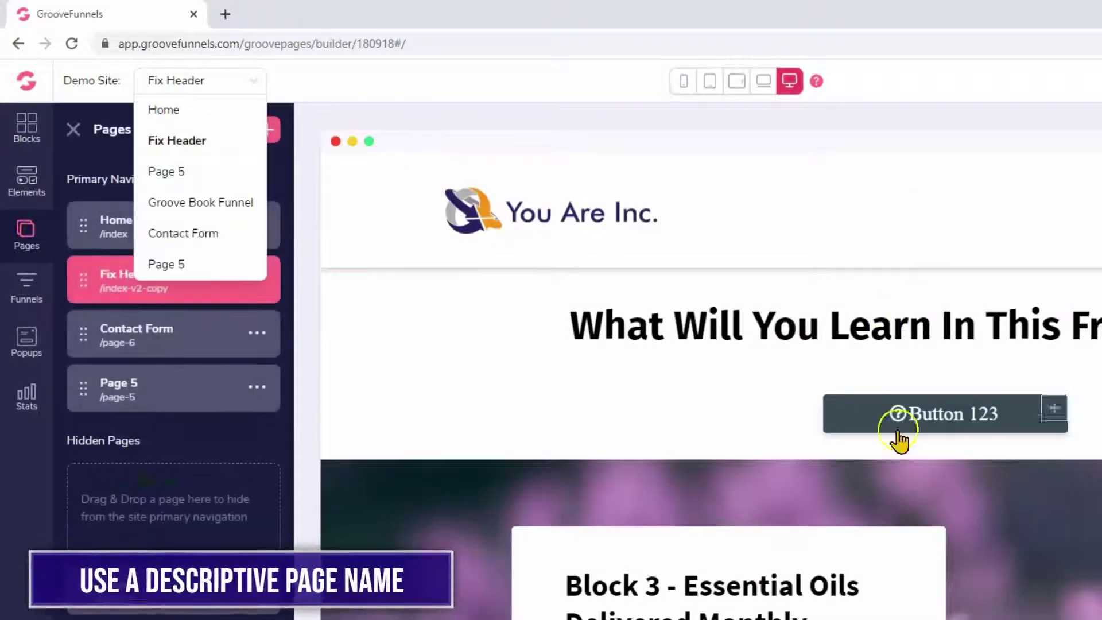
- Move the Block 3 Essential Oils block below both countdown alert bars on the Fix Header page
scroll(966, 482, "down", 5)
scroll(966, 483, "down", 5)
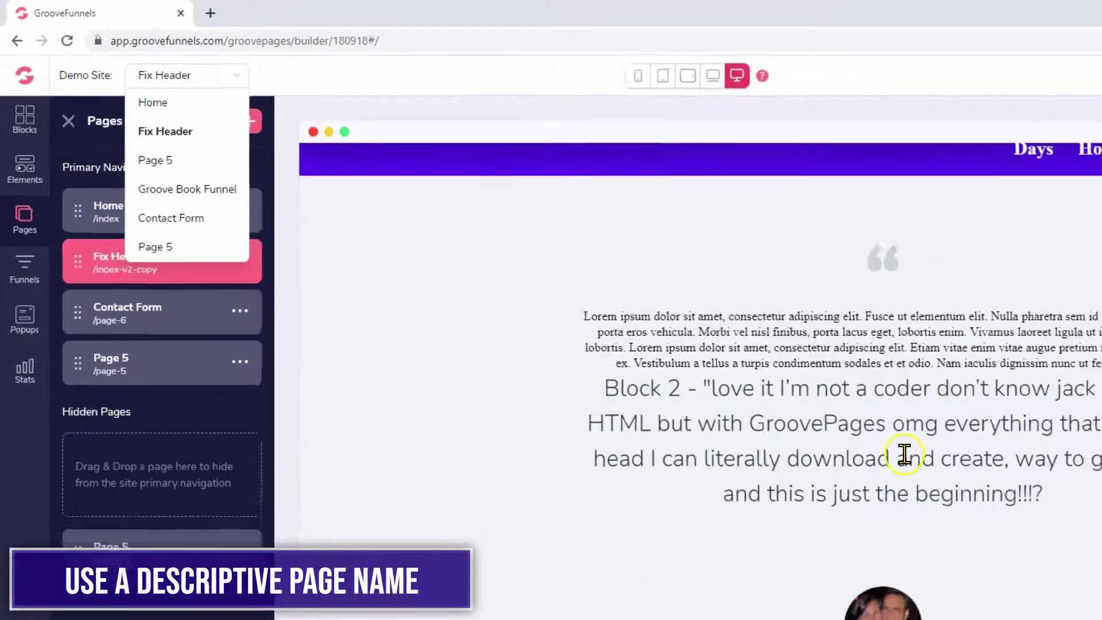
scroll(968, 486, "up", 6)
scroll(692, 347, "up", 1)
scroll(694, 353, "down", 5)
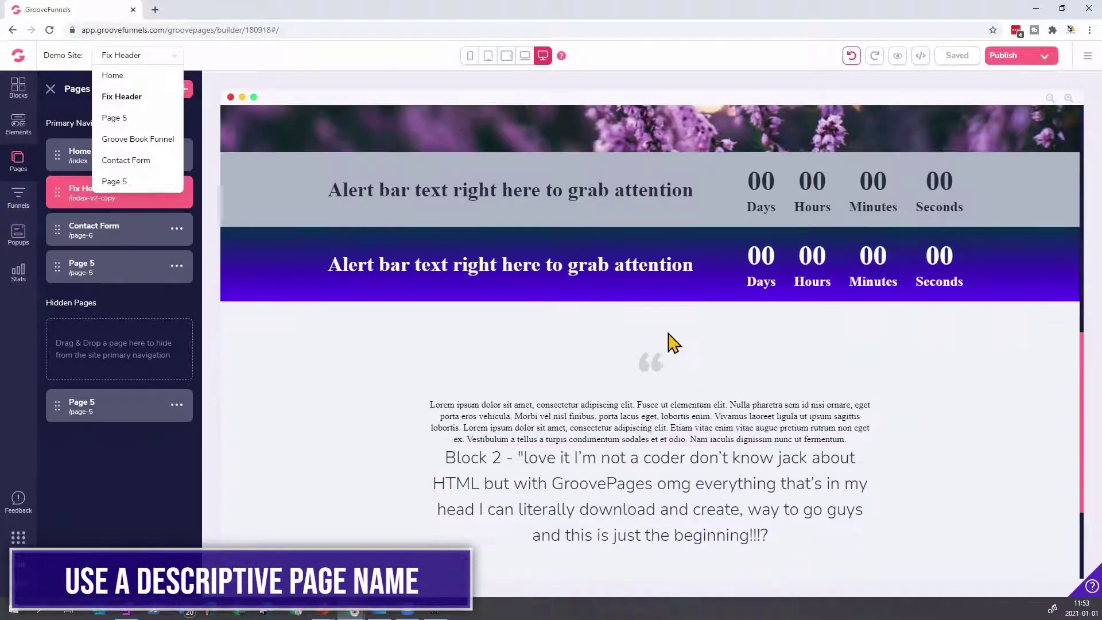
scroll(693, 353, "up", 5)
scroll(682, 338, "up", 4)
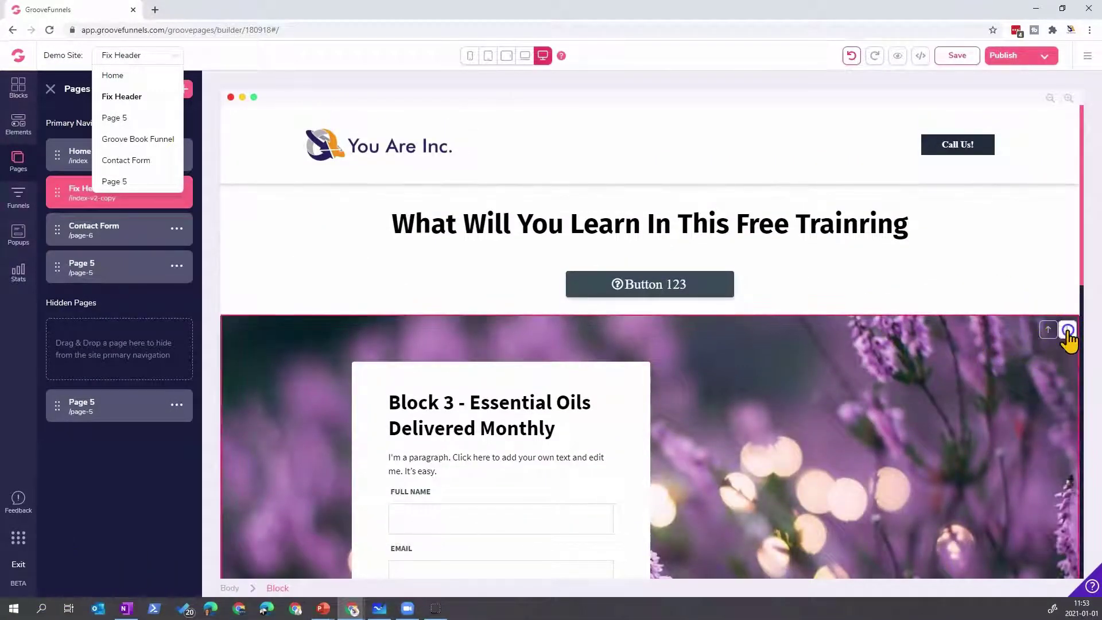
left_click(1066, 330)
left_click(1066, 403)
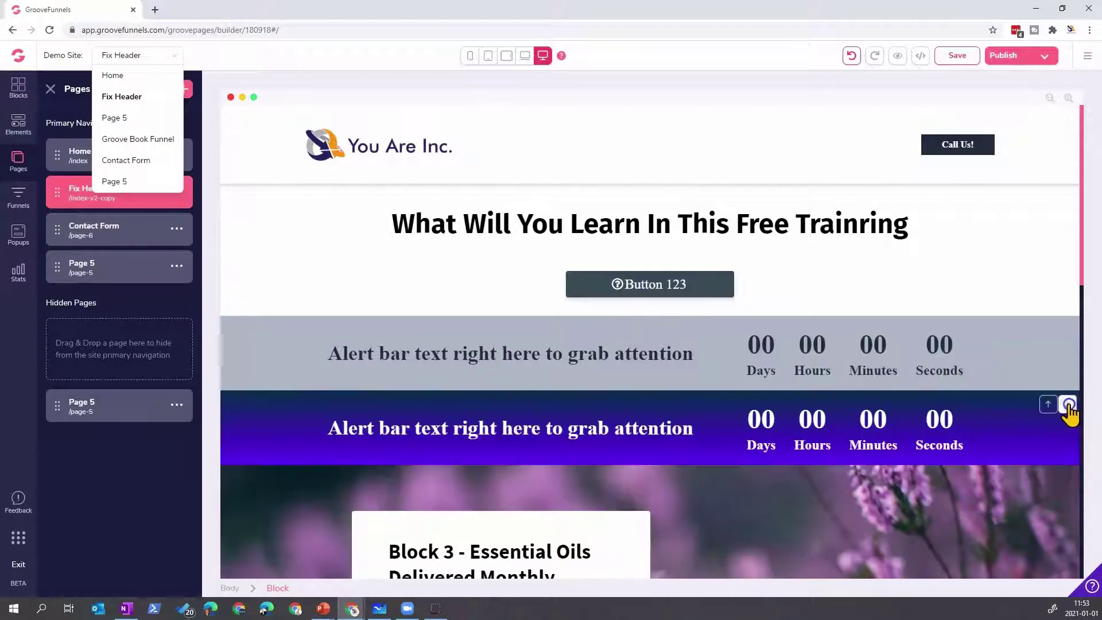
scroll(824, 401, "down", 8)
scroll(729, 393, "up", 8)
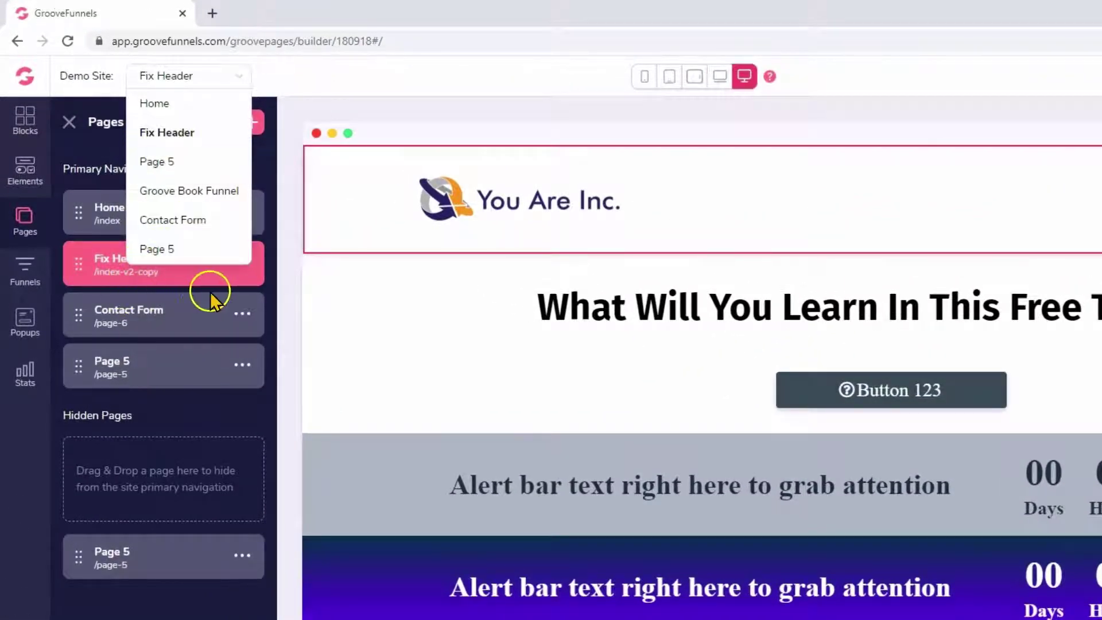
- Rename the Fix Header page as "Count Down Page" in its page settings and apply the change
left_click(243, 270)
left_click(115, 305)
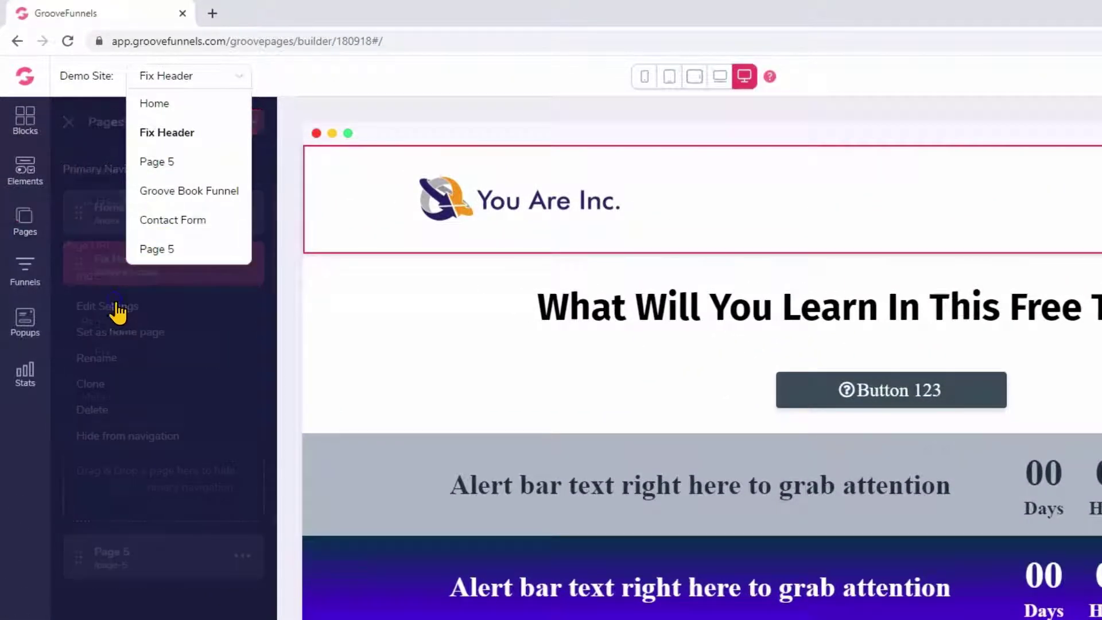
left_click(240, 75)
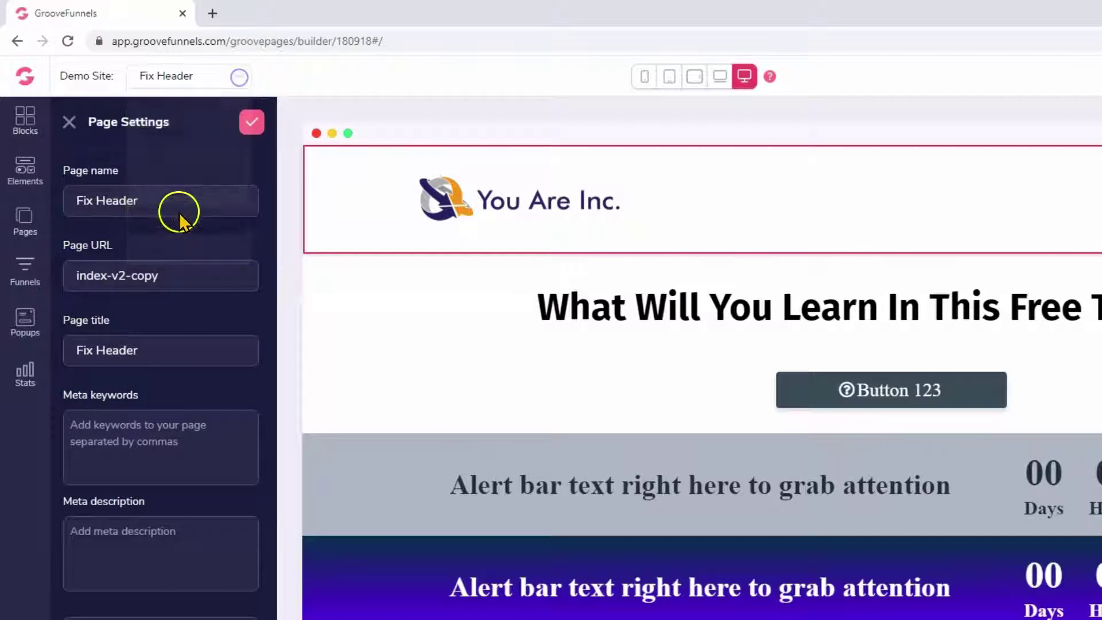
left_click_drag(161, 199, 58, 209)
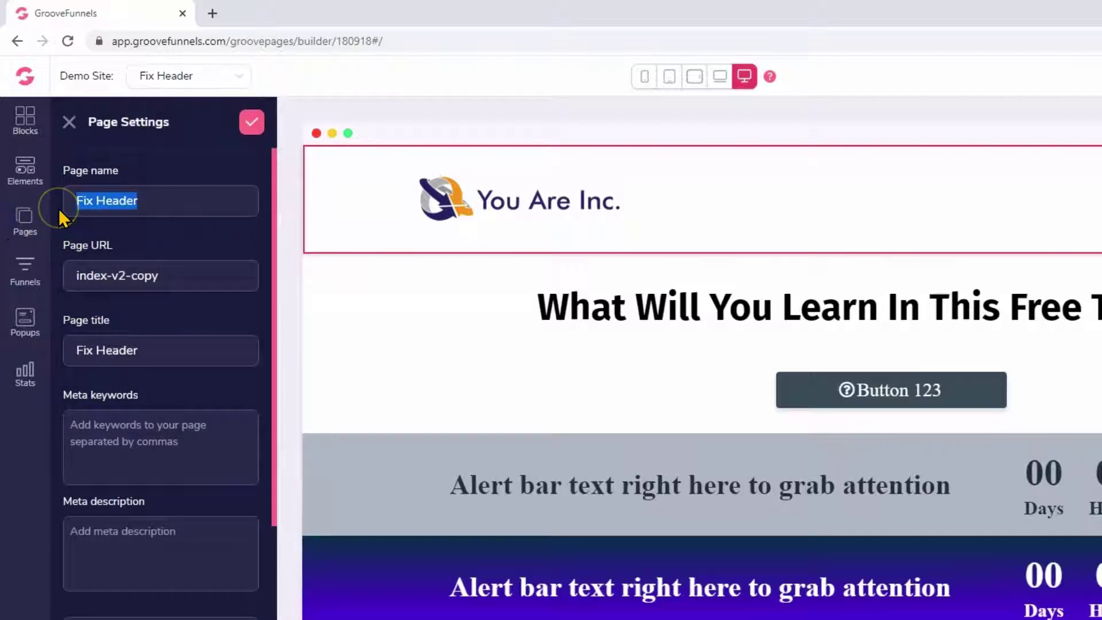
type("Cou")
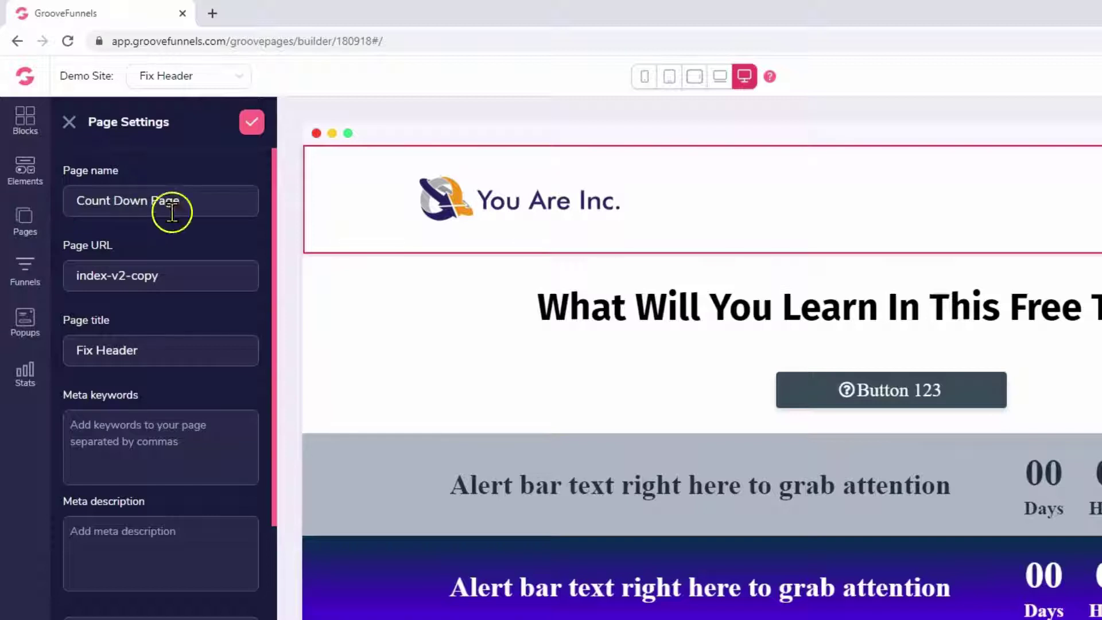
type("nt Down Page")
left_click(252, 123)
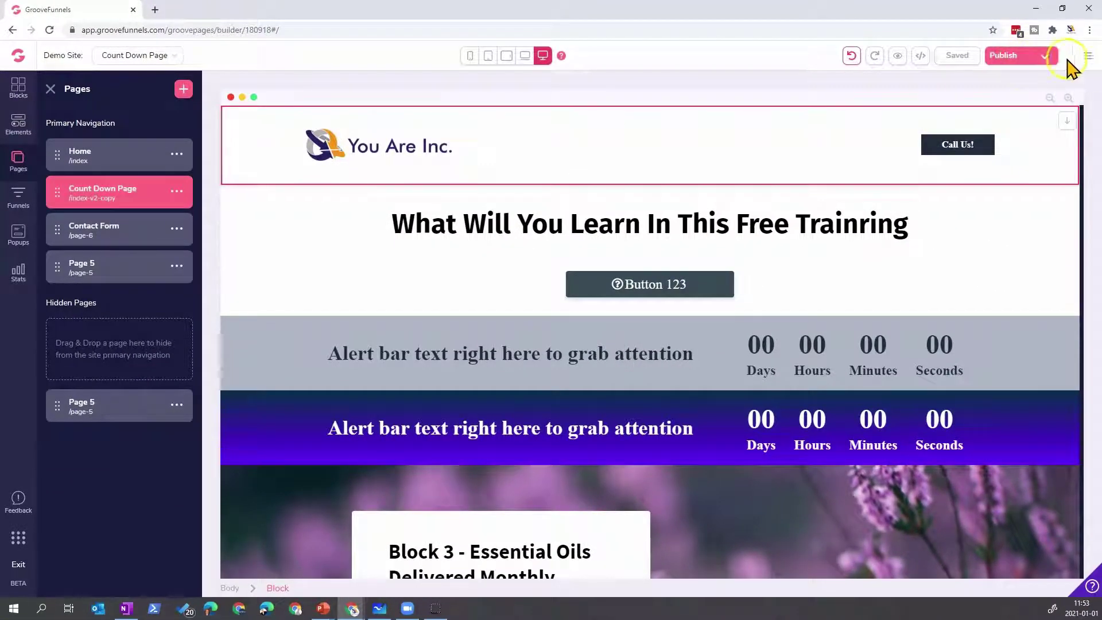
- Save the Count Down Page as a reusable template
left_click(1088, 60)
left_click(990, 80)
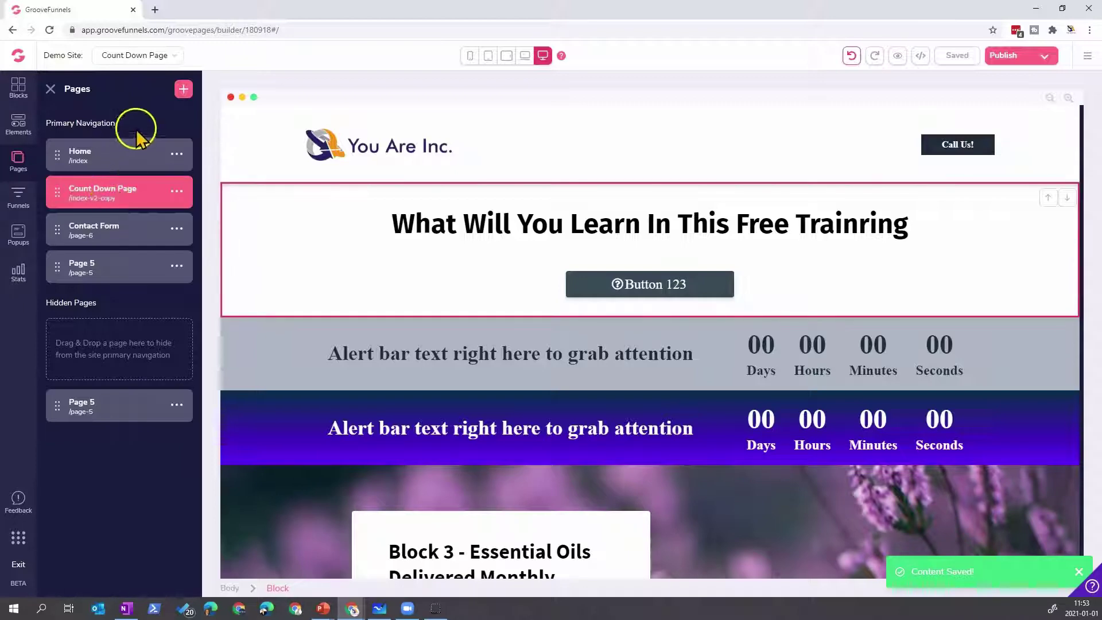
- Check the saved page templates offered for a new page, then dismiss the selection and reload the builder
left_click(184, 89)
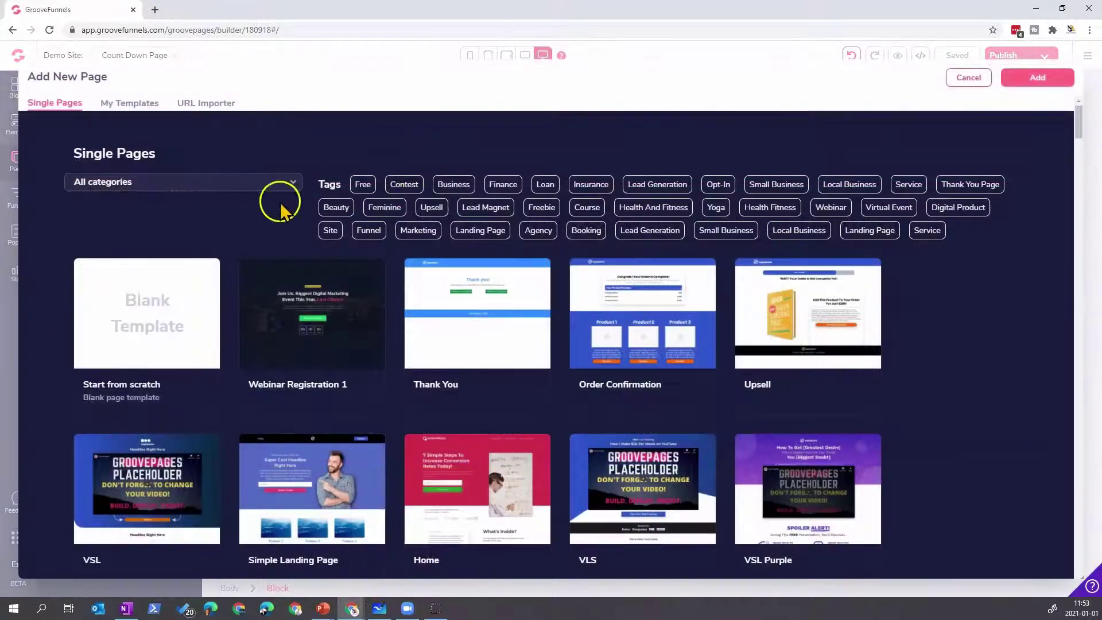
left_click(123, 105)
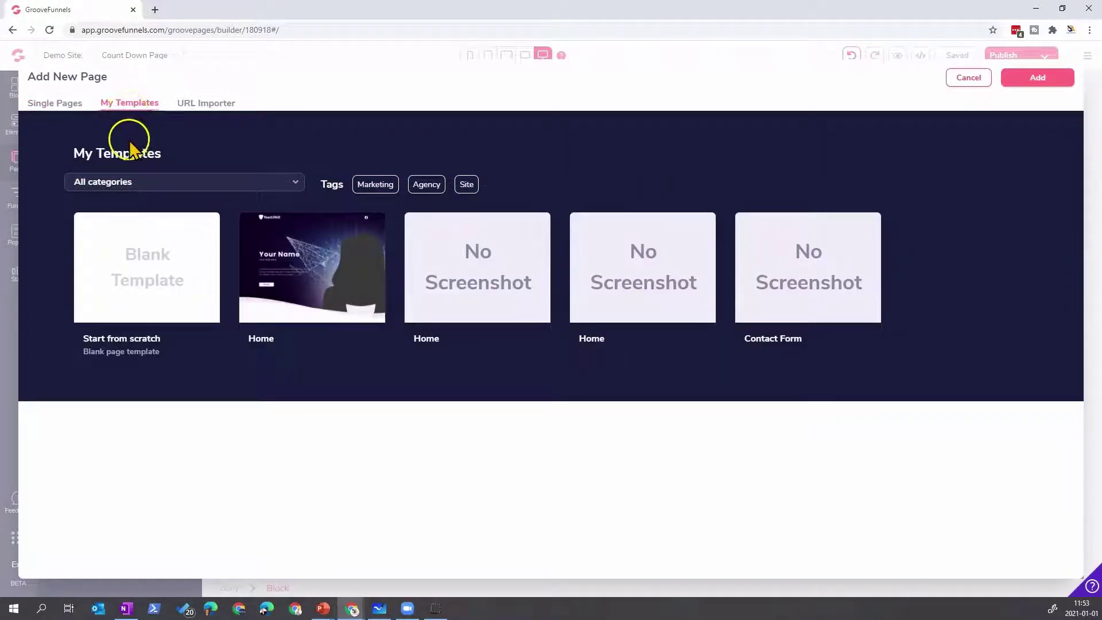
left_click(970, 82)
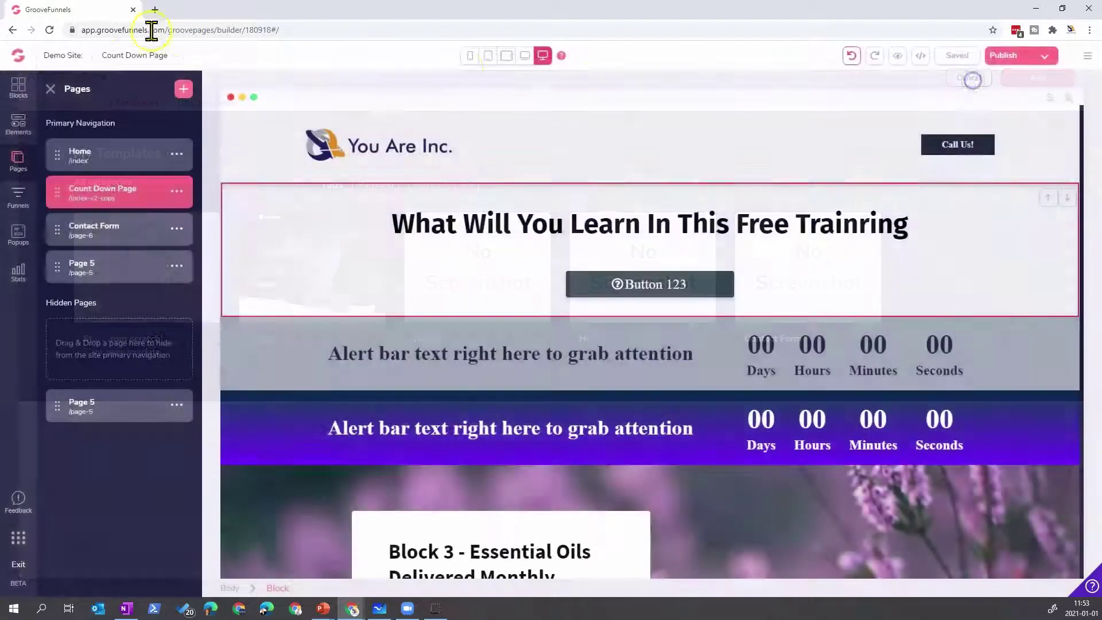
left_click(111, 144)
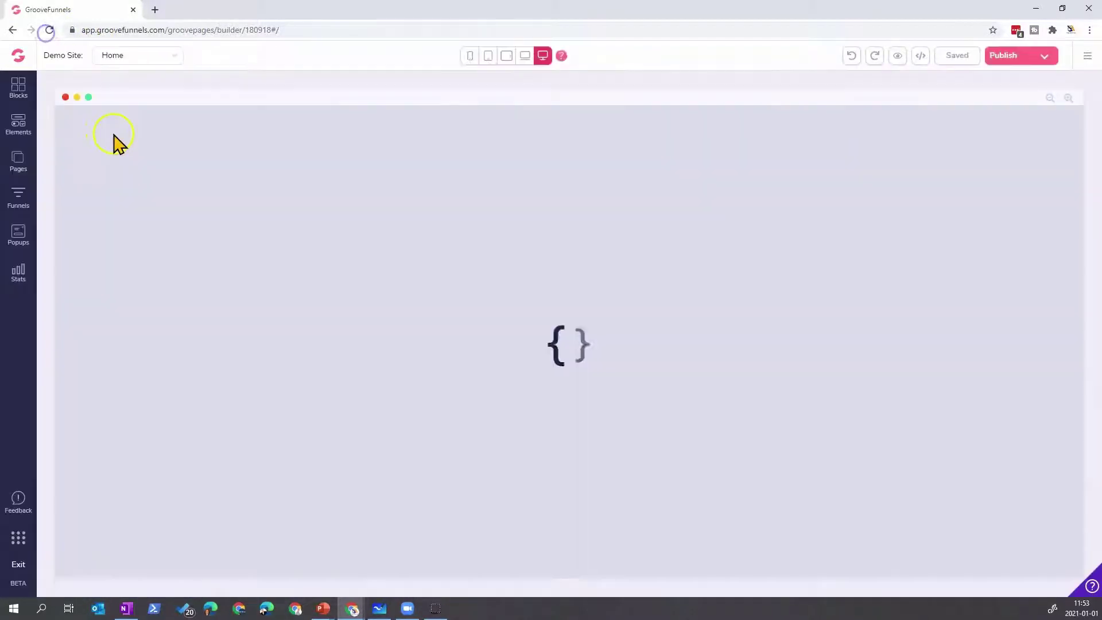
- Preview the saved Count Down Page template and add a new page to the site from it
left_click(18, 172)
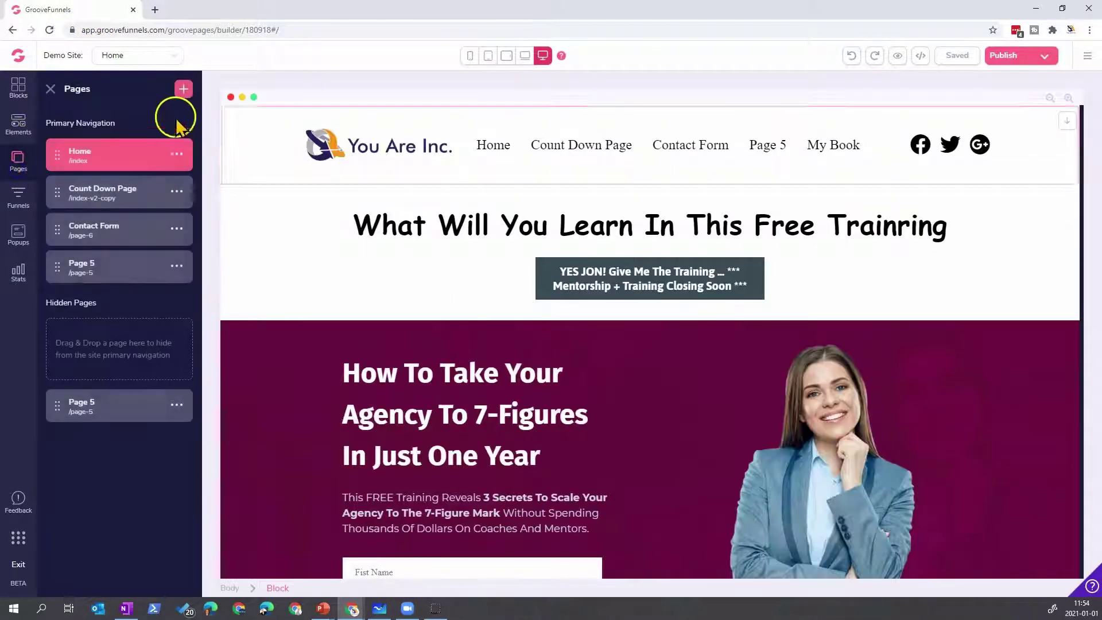
left_click(183, 92)
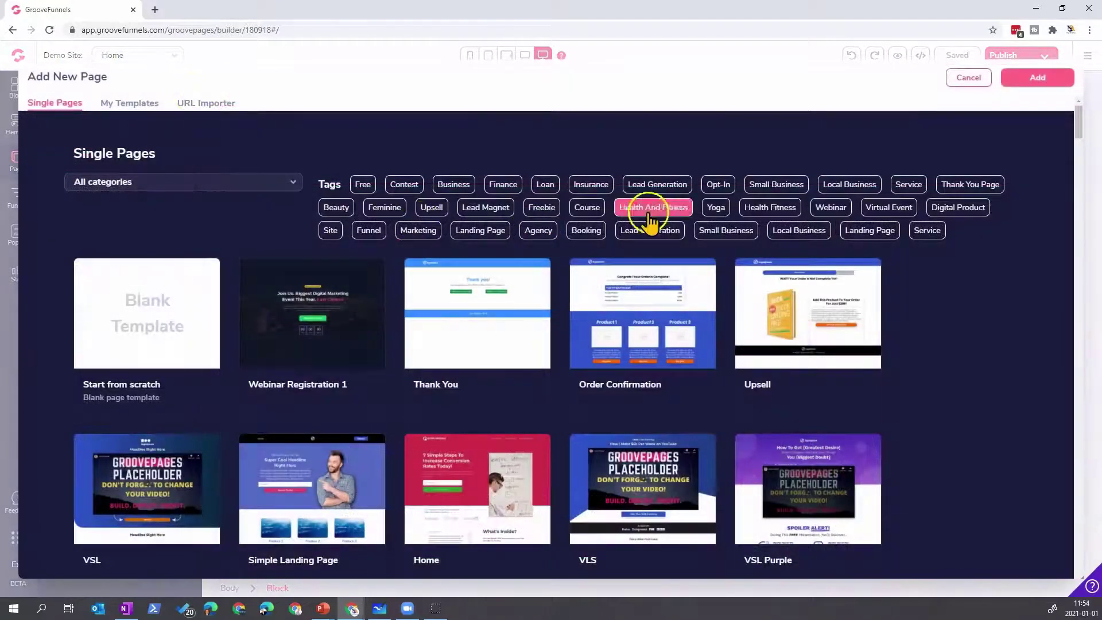
left_click(132, 106)
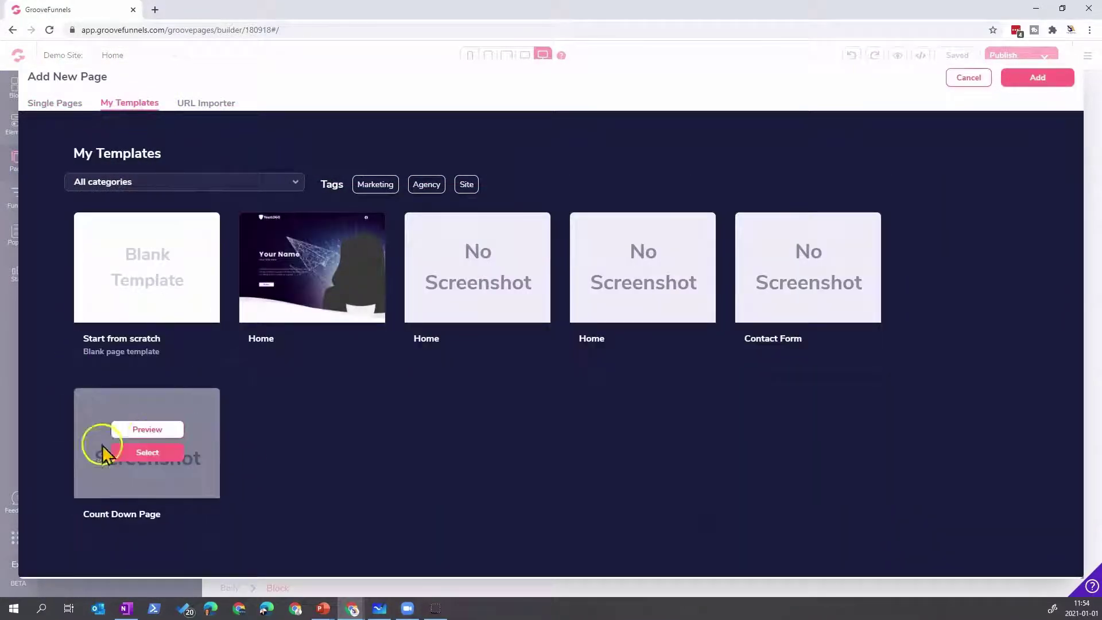
mouse_move(151, 435)
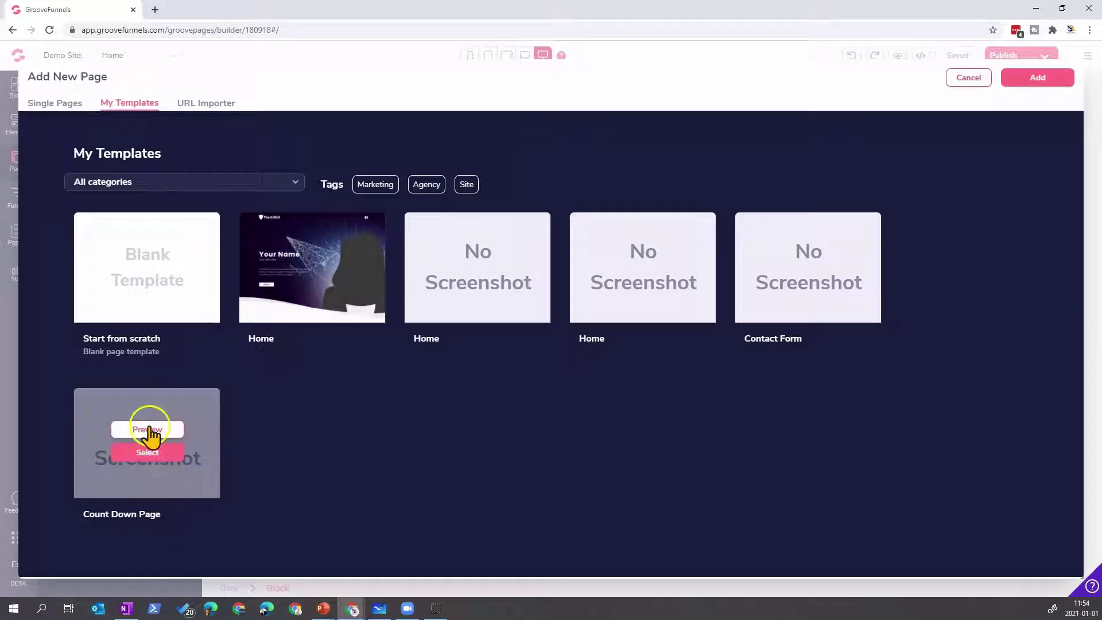
left_click(149, 431)
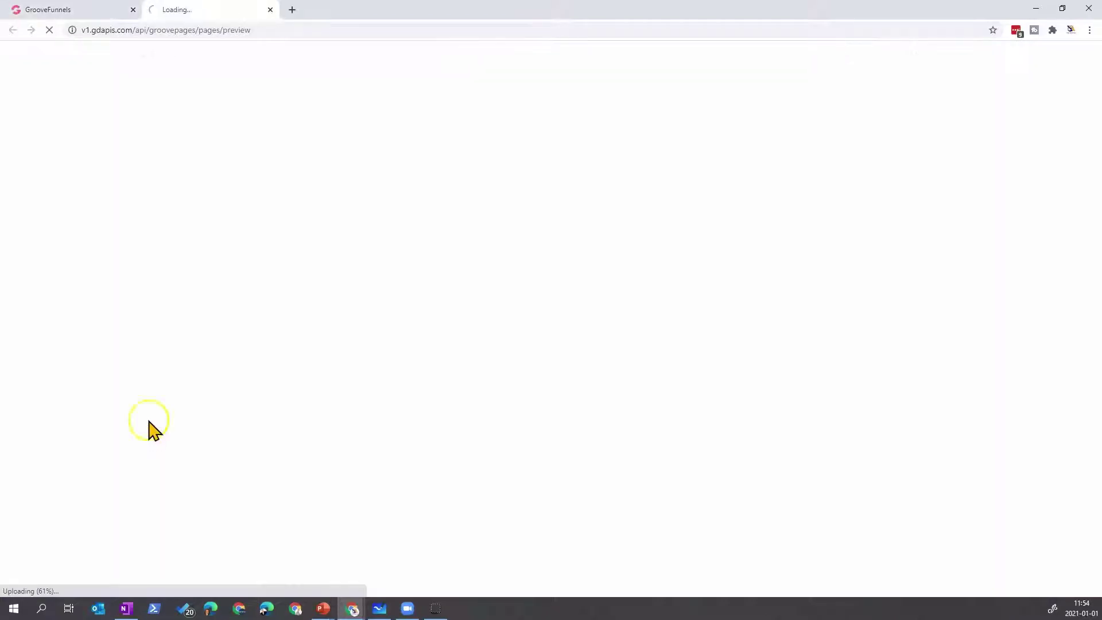
scroll(714, 327, "down", 7)
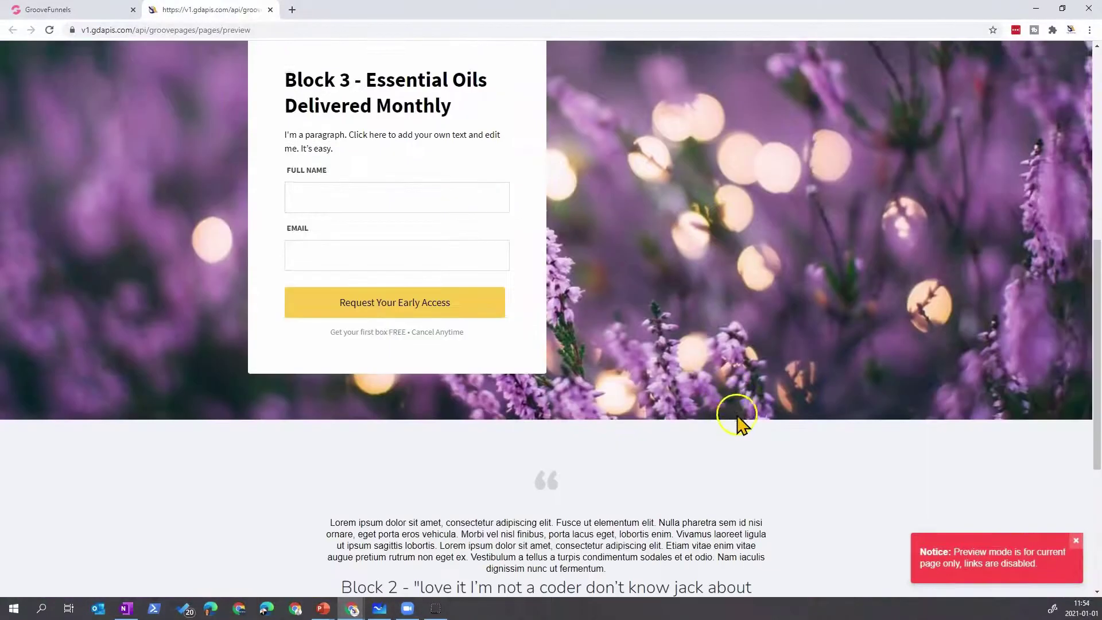
scroll(738, 430, "up", 8)
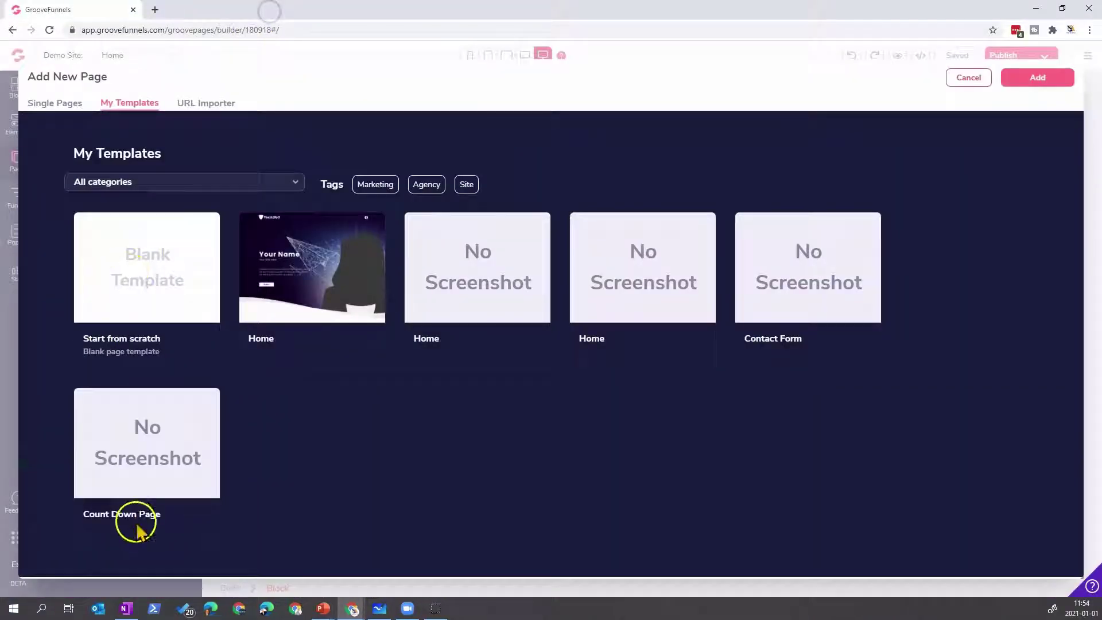
left_click(145, 453)
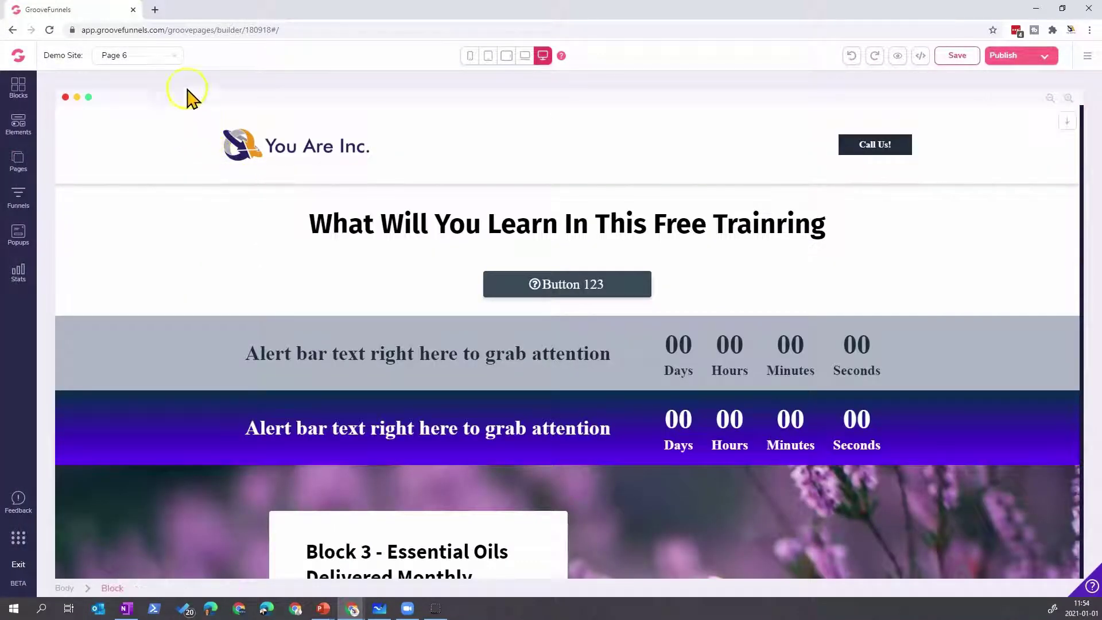
- Switch from the new page to Page 5 and display the site's list of pages
left_click(165, 58)
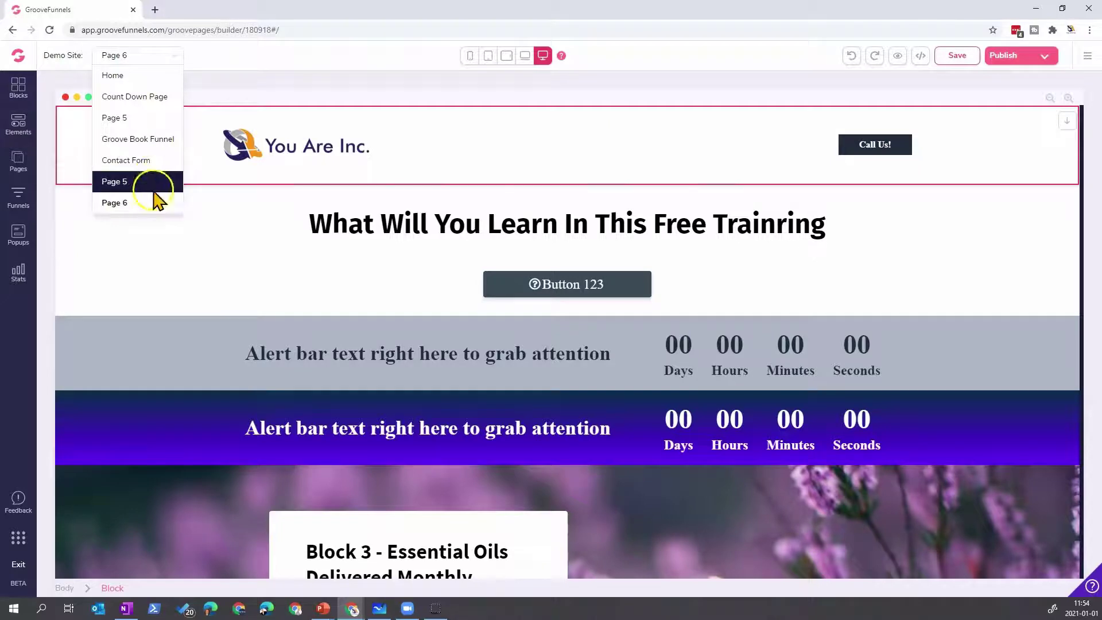
left_click(153, 187)
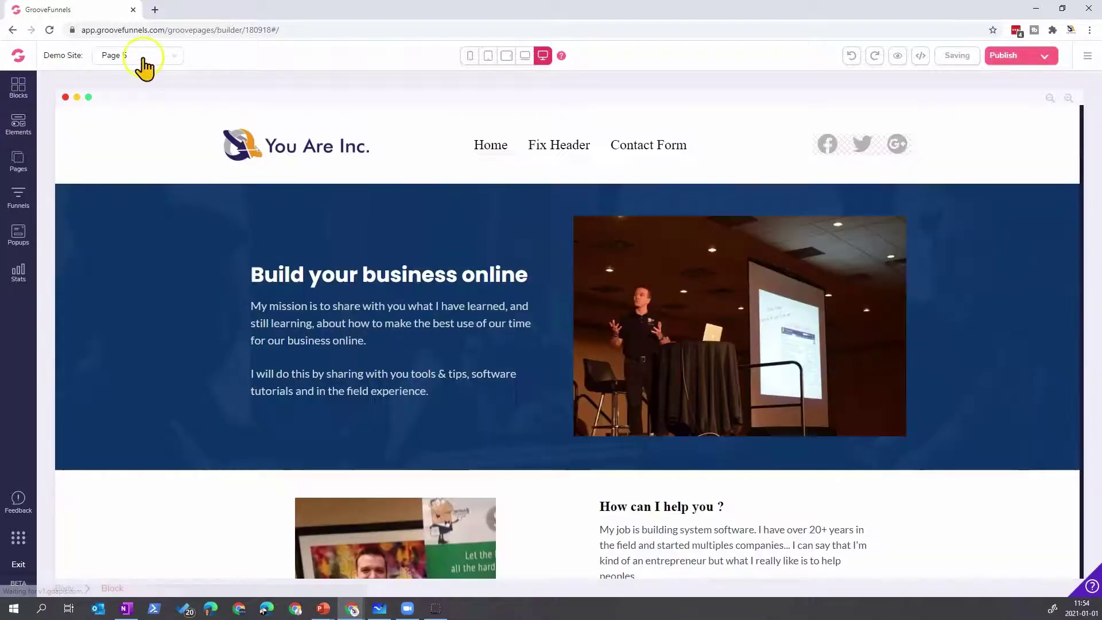
left_click(146, 67)
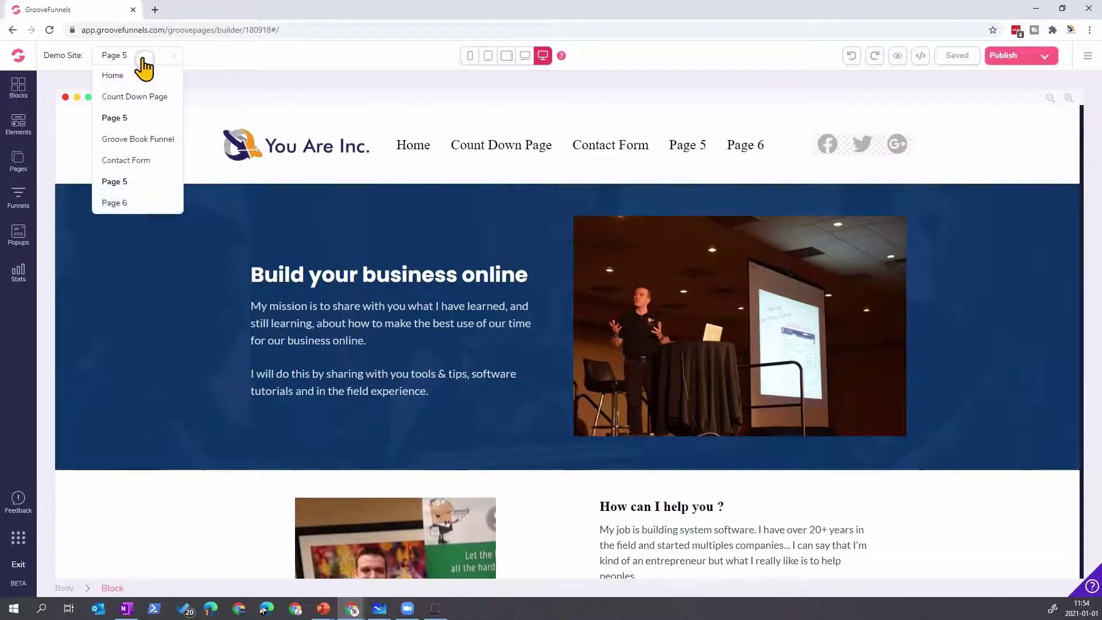
left_click(25, 170)
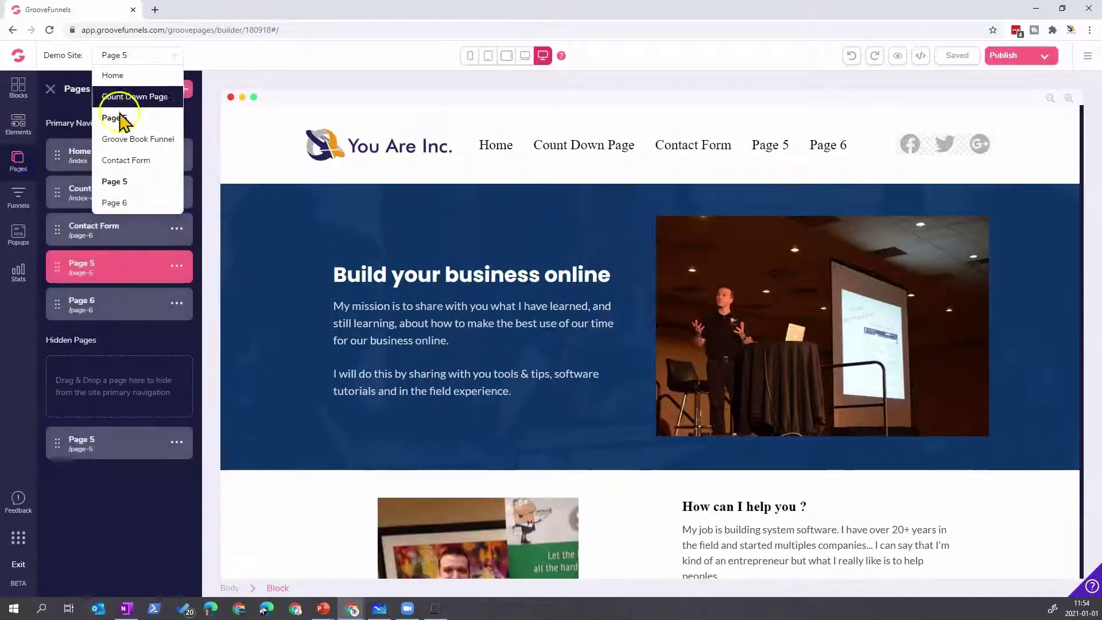
left_click(183, 90)
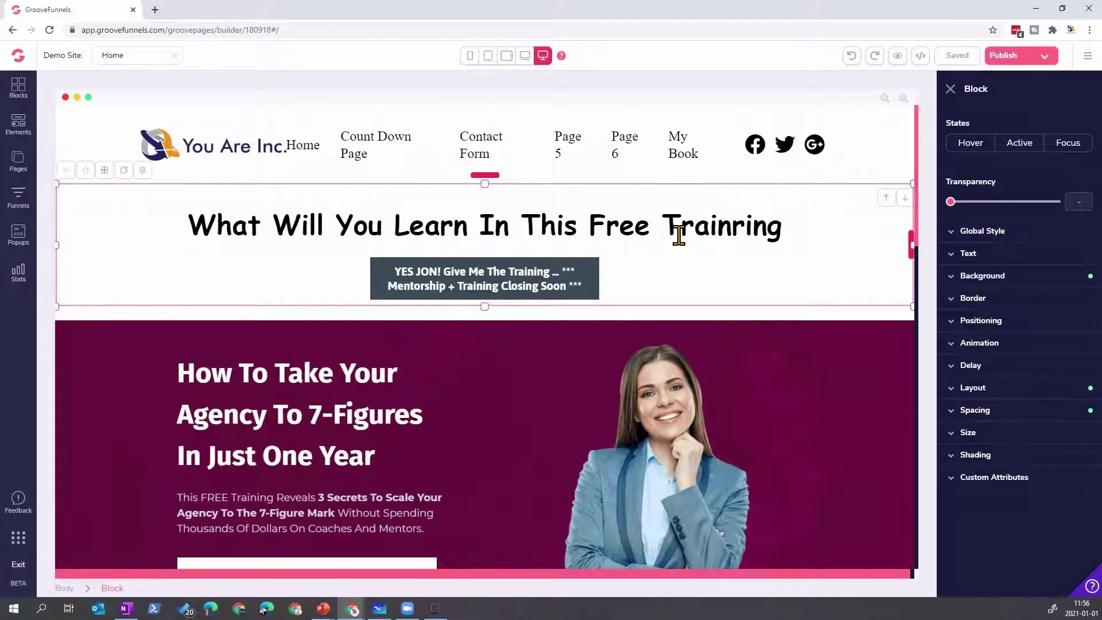
- Insert the first wireframe footer, with copyright text and social icons, below the Essential Oils block on the Home page
scroll(679, 236, "down", 20)
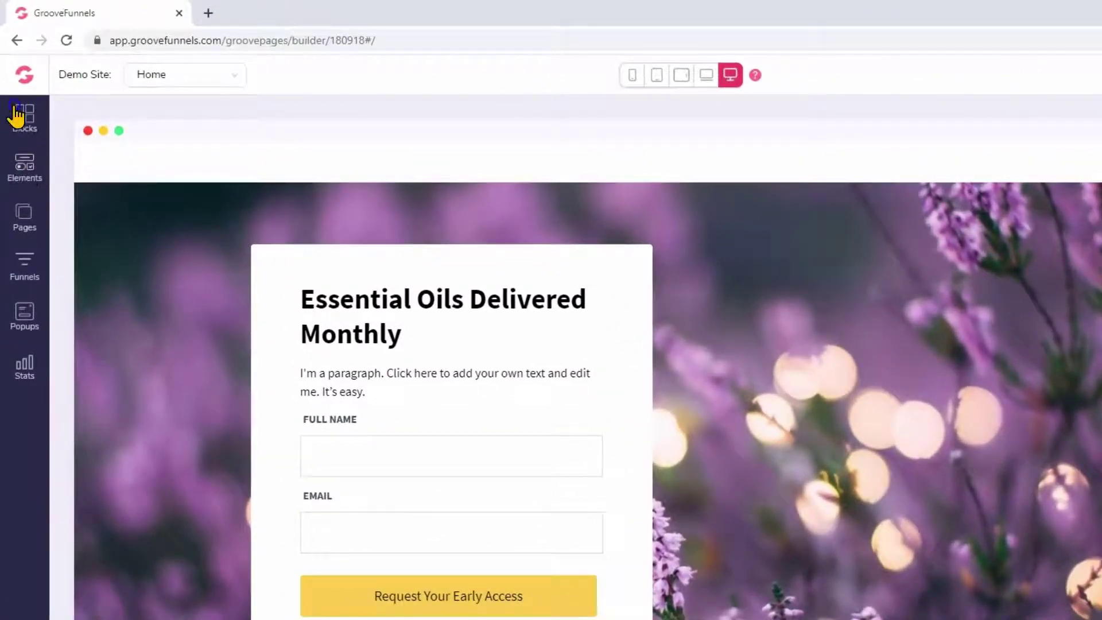
left_click(18, 87)
left_click(205, 168)
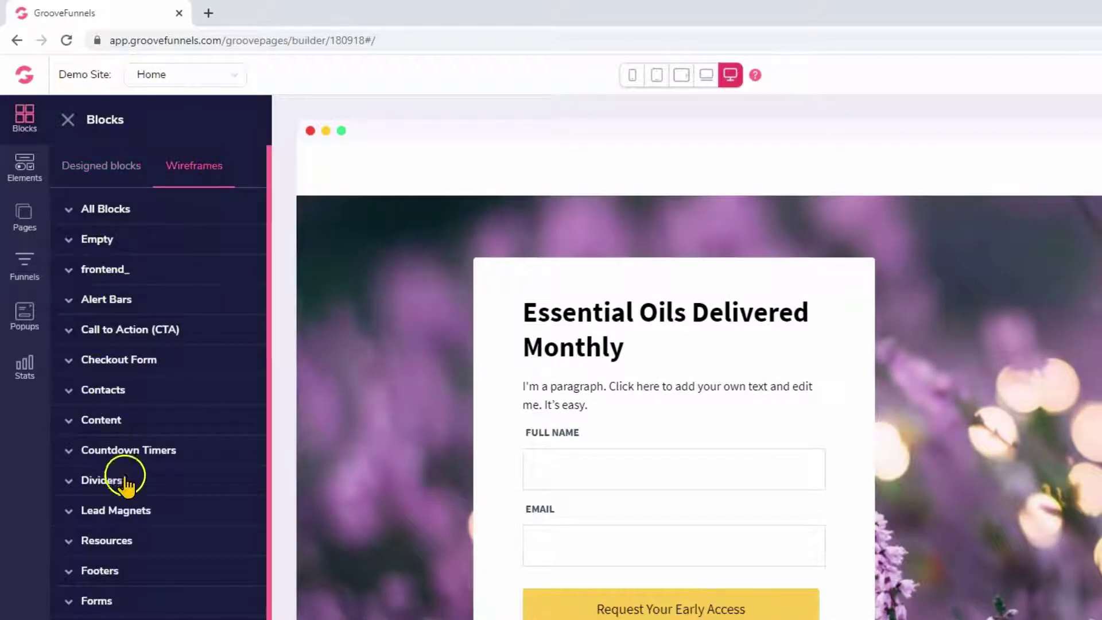
left_click(73, 571)
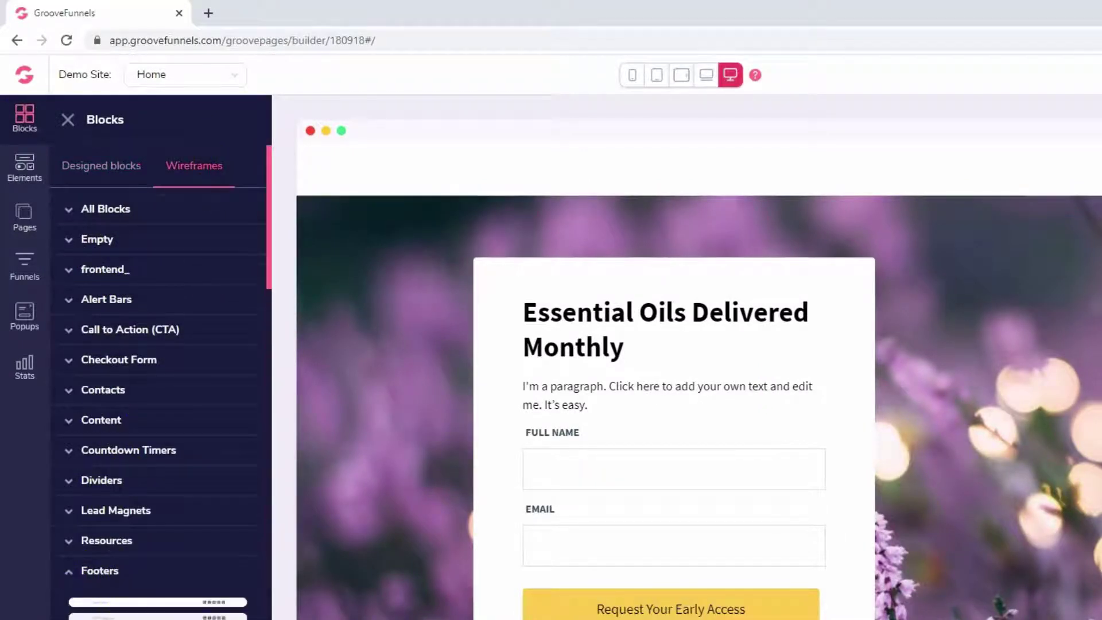
scroll(177, 563, "down", 1)
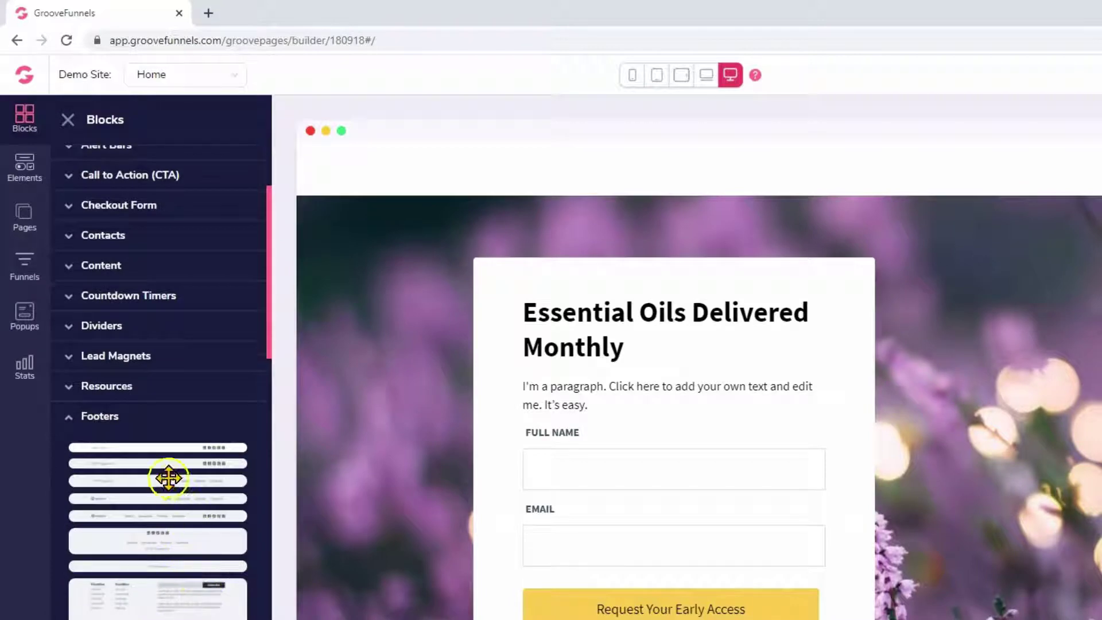
left_click_drag(151, 446, 746, 183)
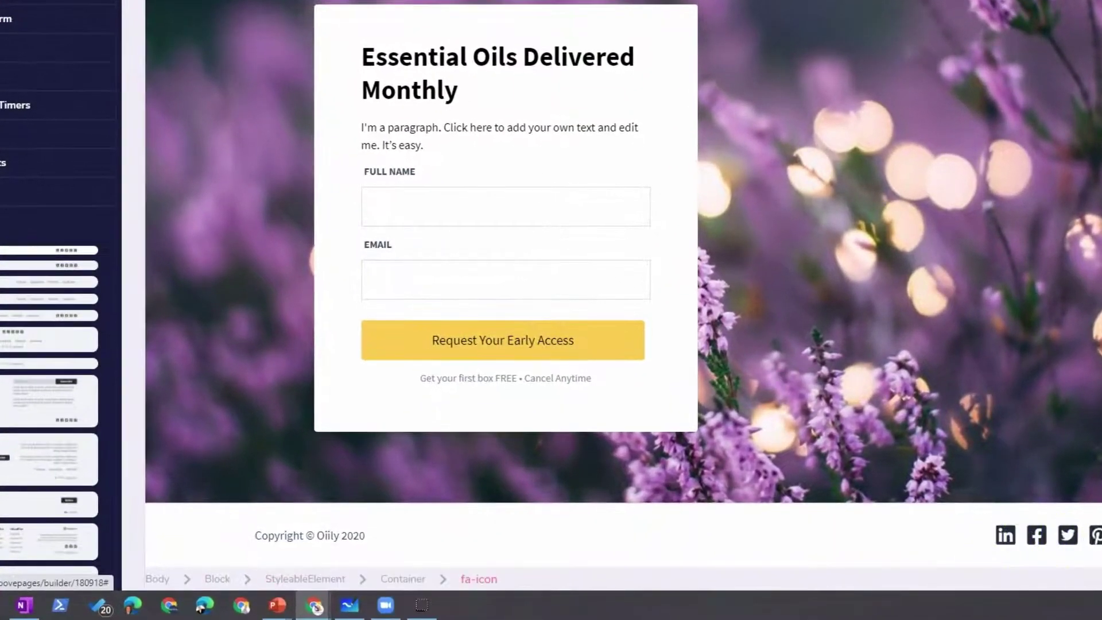
- Replace the company name in the footer's copyright text with "You Are Inc"
left_click(1003, 539)
left_click(331, 534)
left_click(333, 534)
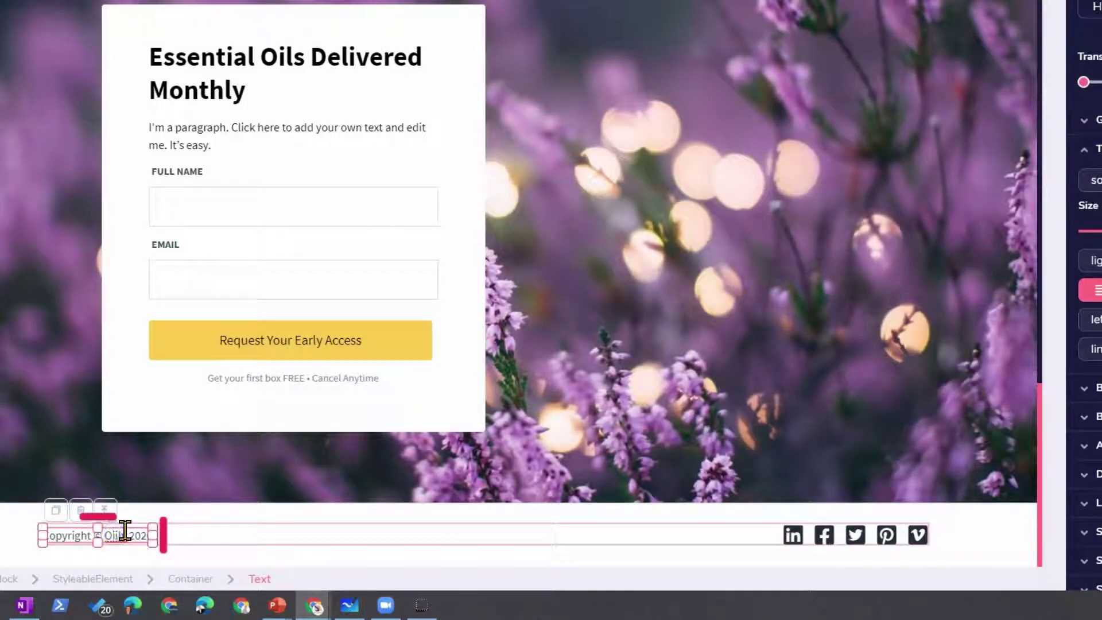
key("BackSpace")
key("BackSpace")
key("BackSpace")
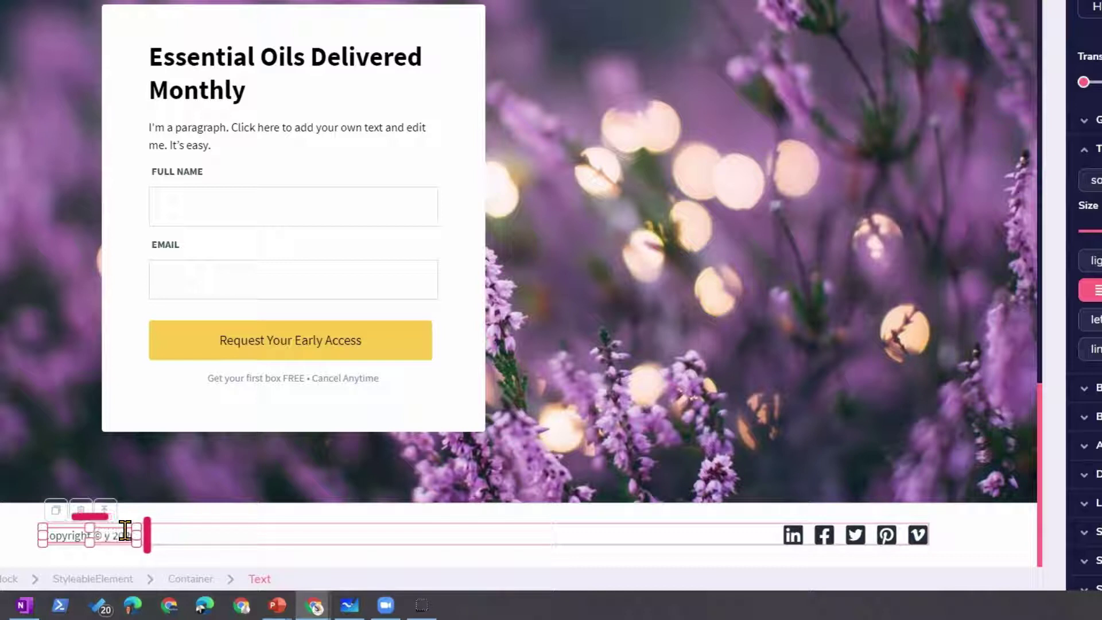
type("You Arel")
key("BackSpace")
type("Inc")
key("Delete")
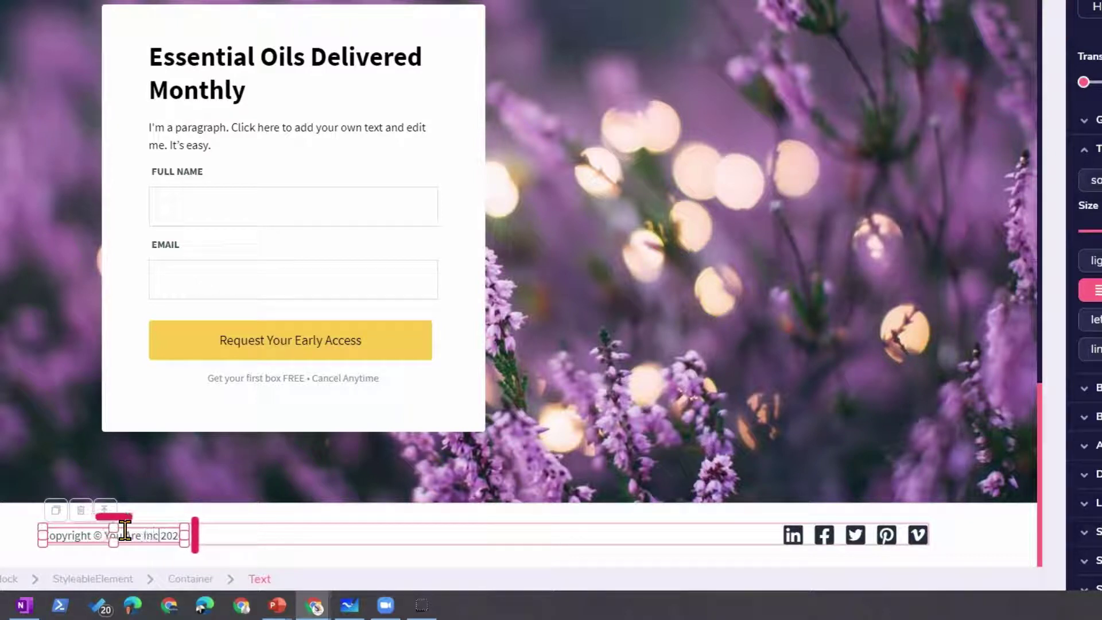
left_click(305, 502)
- Save the whole footer block as a reusable designed block with the category No Category
left_click(279, 534)
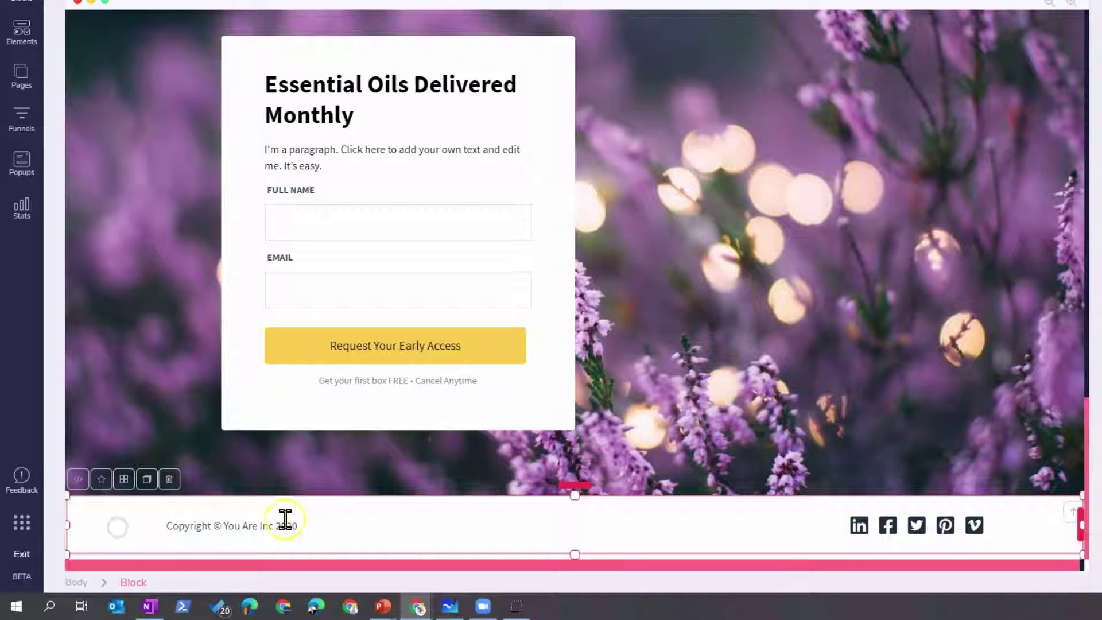
left_click(313, 525)
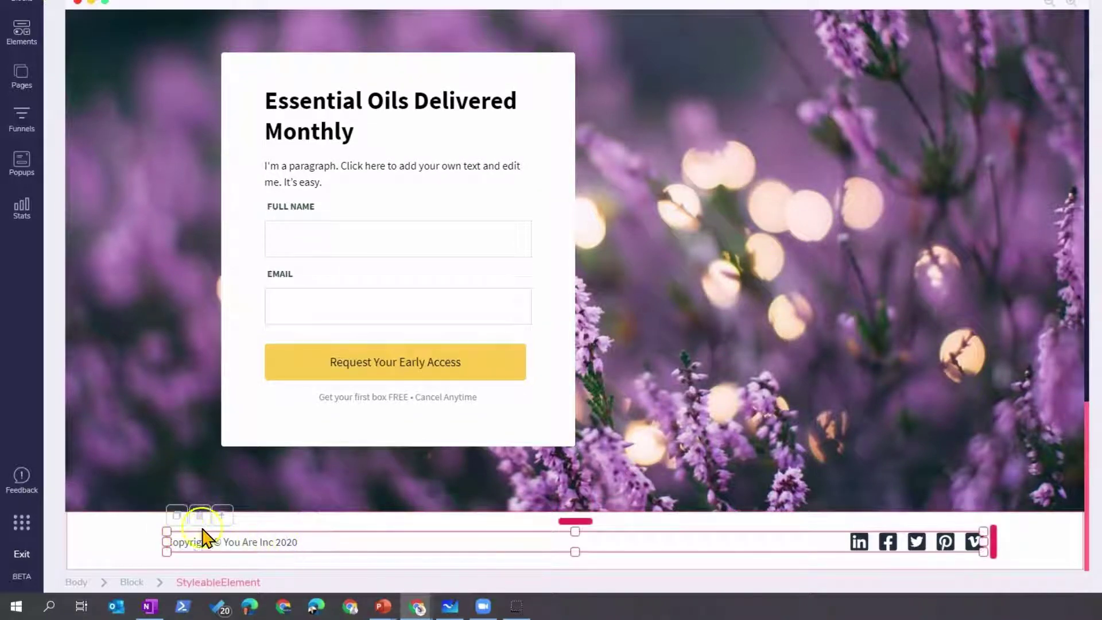
left_click(147, 538)
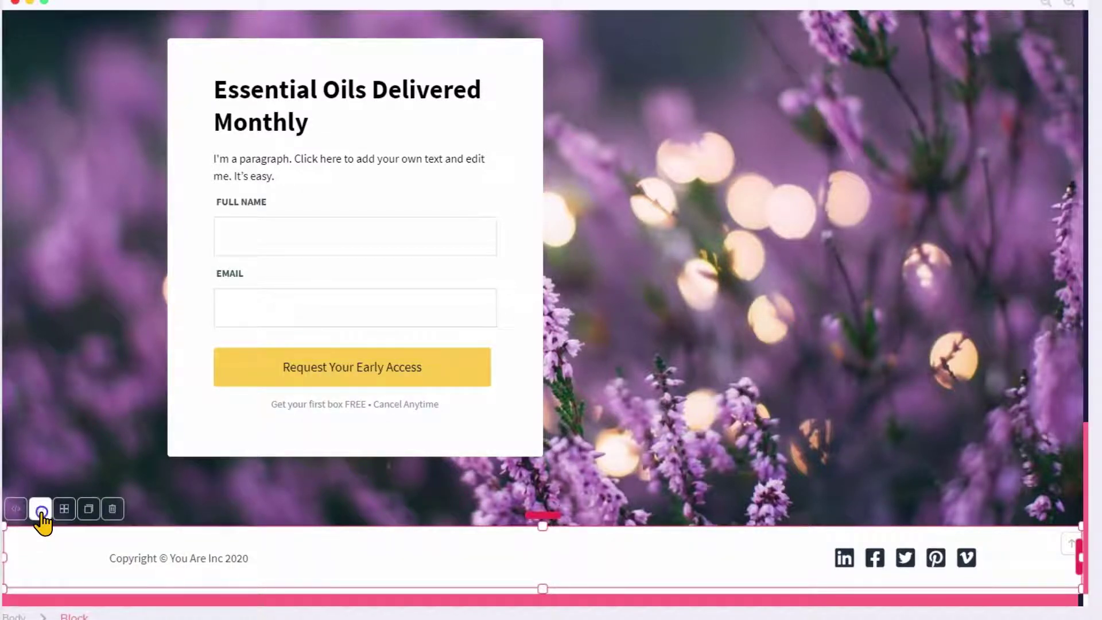
left_click(41, 511)
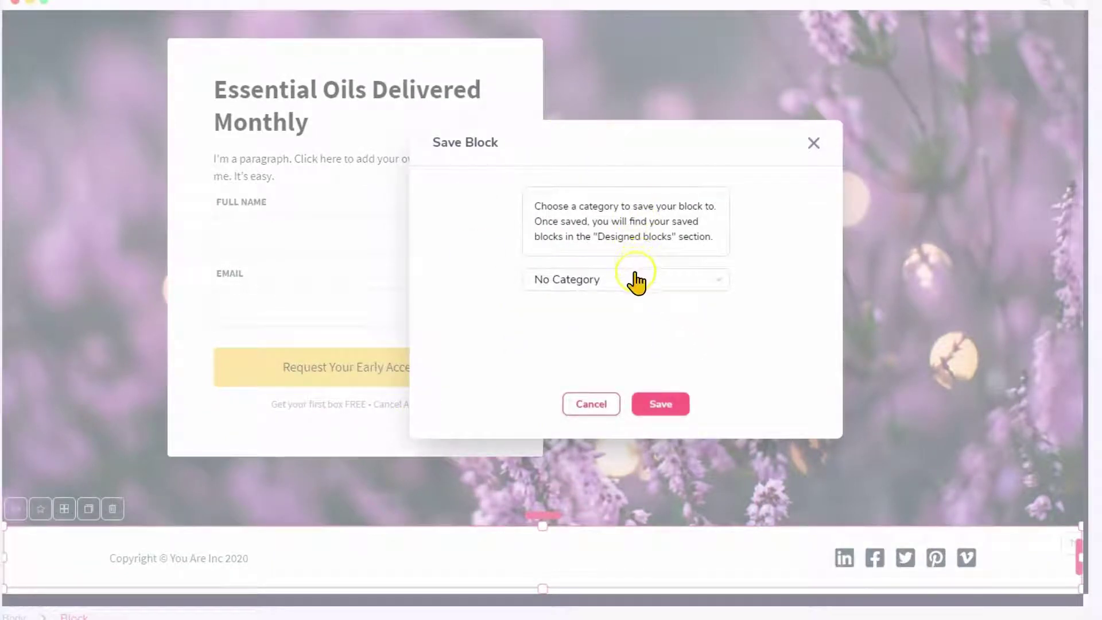
left_click(608, 286)
scroll(606, 333, "down", 5)
scroll(606, 338, "up", 5)
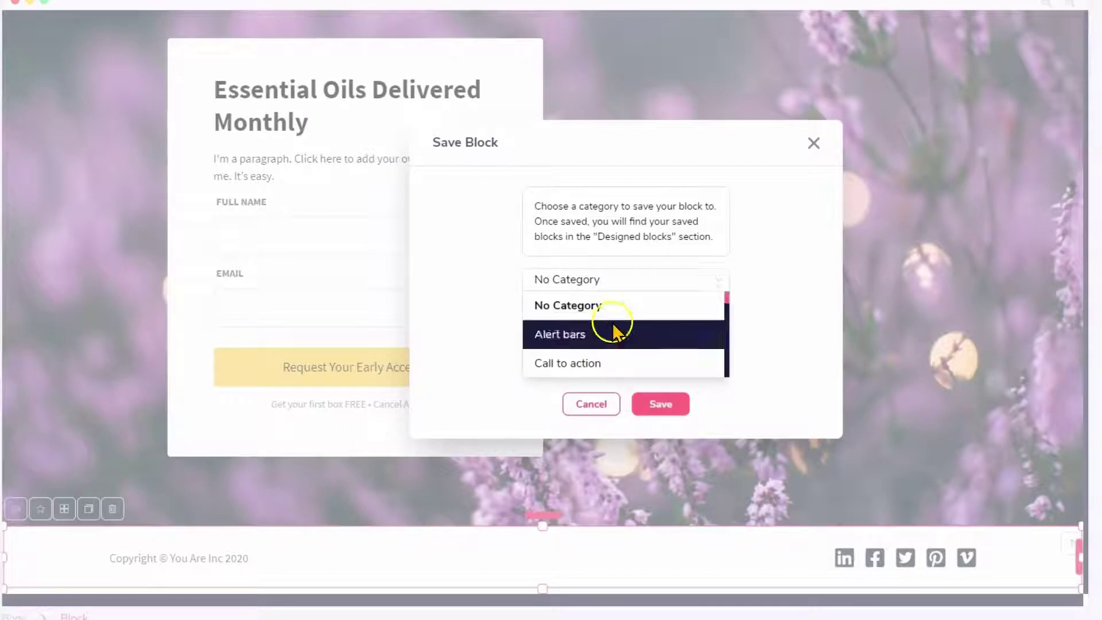
left_click(631, 315)
left_click(665, 405)
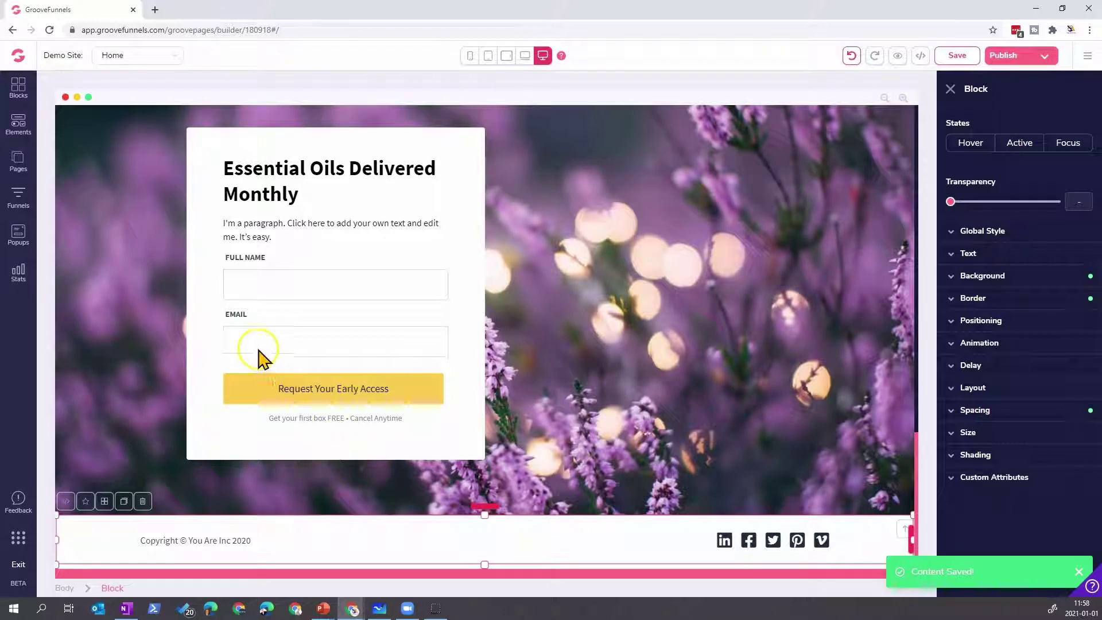
- Look through all designed blocks for the saved footer and collapse the All Blocks list
left_click(144, 63)
left_click(253, 55)
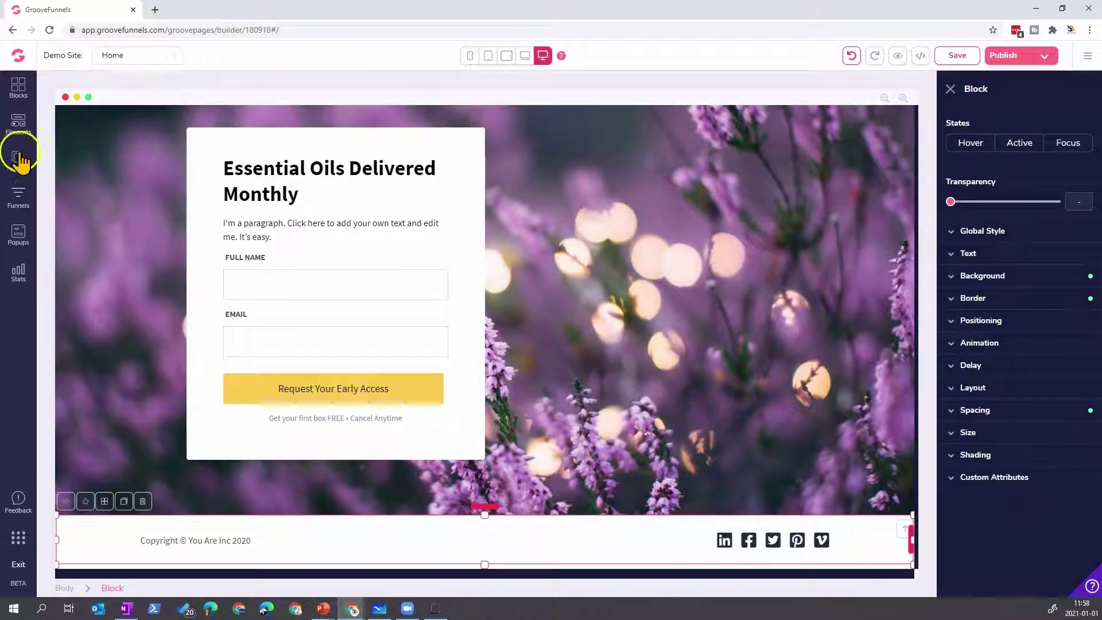
left_click(17, 95)
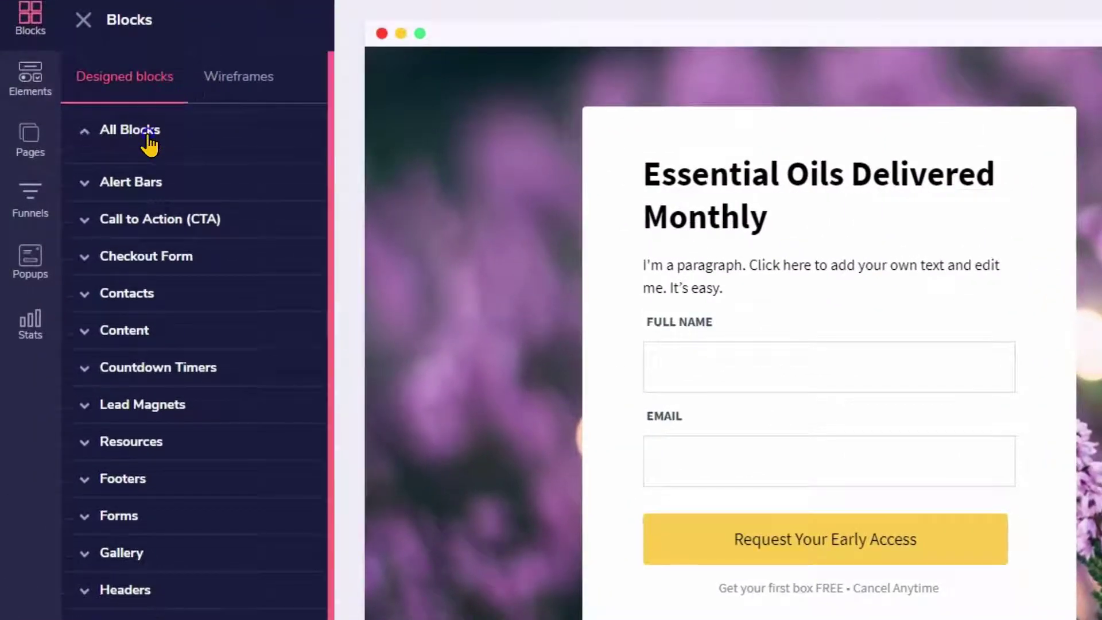
left_click(148, 136)
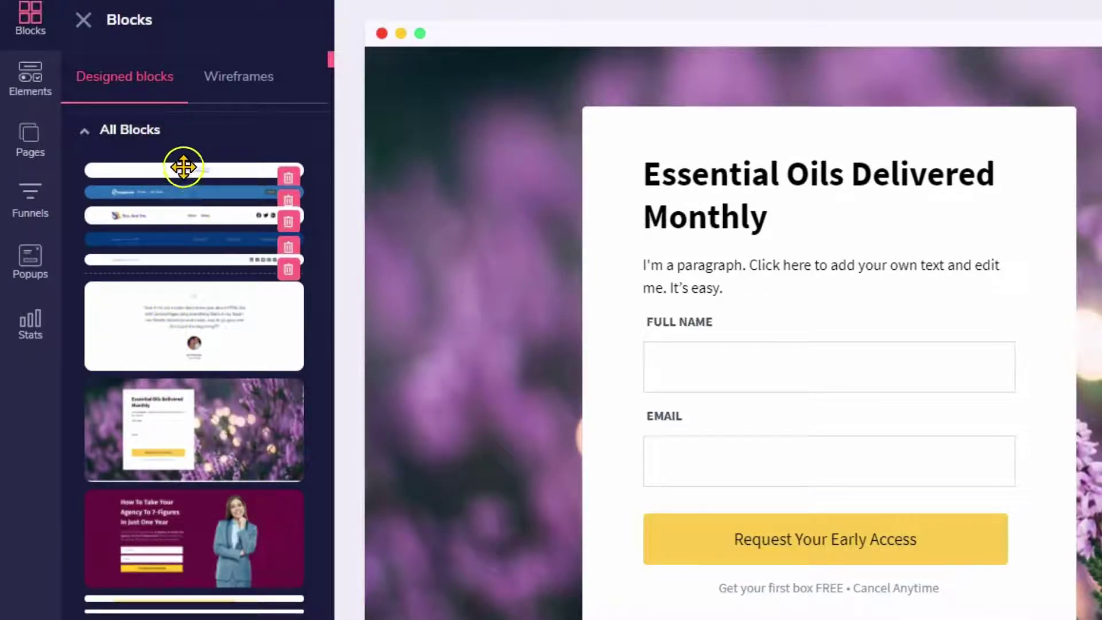
left_click(135, 136)
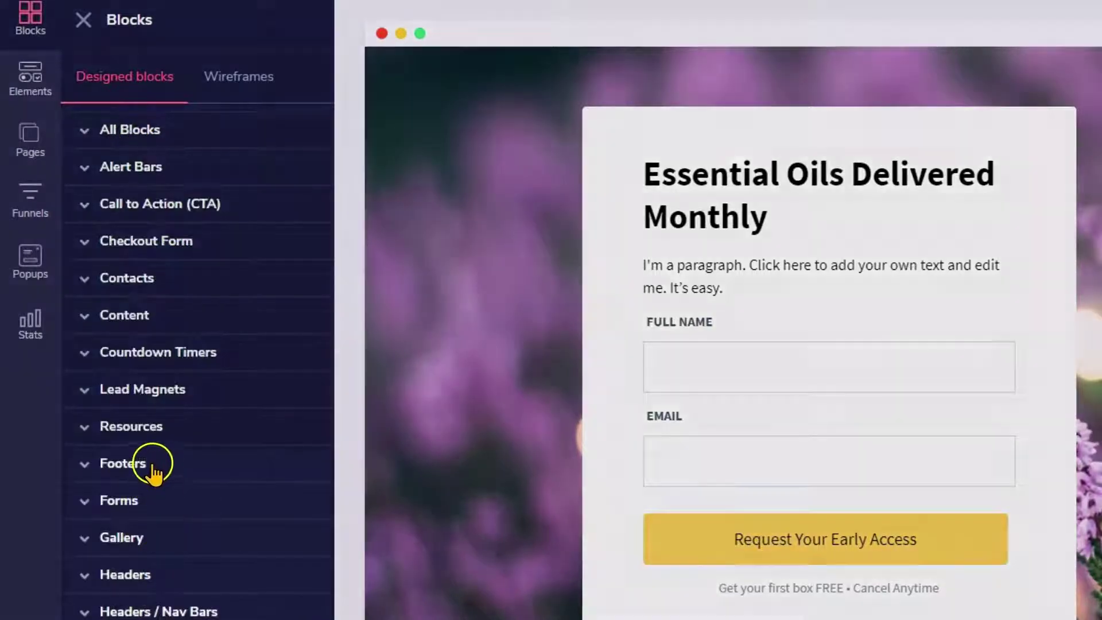
- Insert the saved "You Are Inc" footer from all designed blocks near the Essential Oils block on the page
left_click(150, 466)
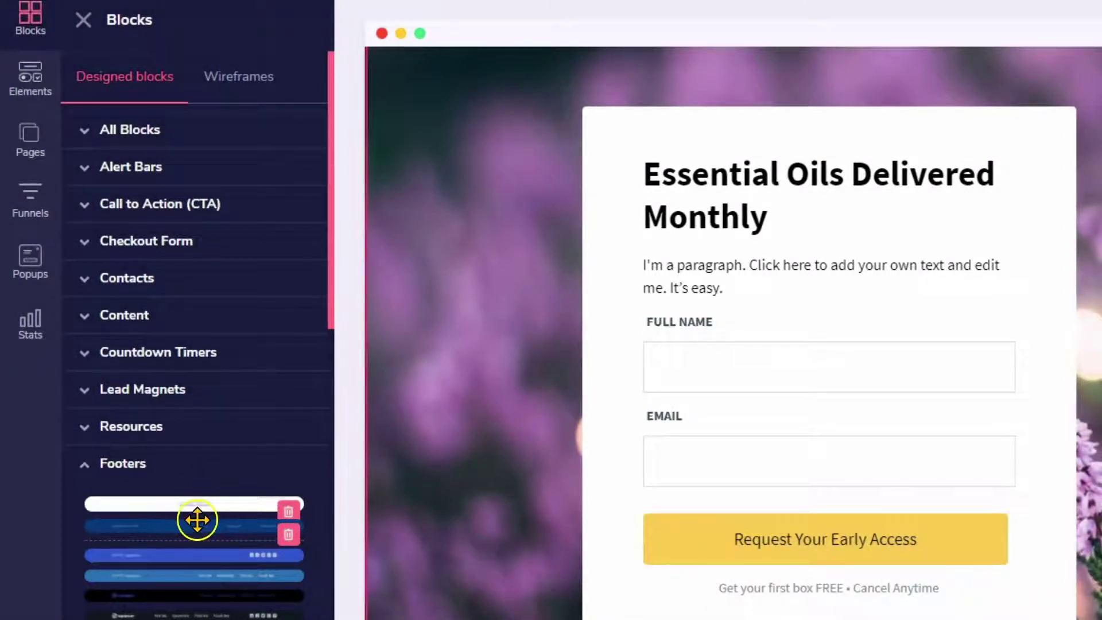
left_click(97, 138)
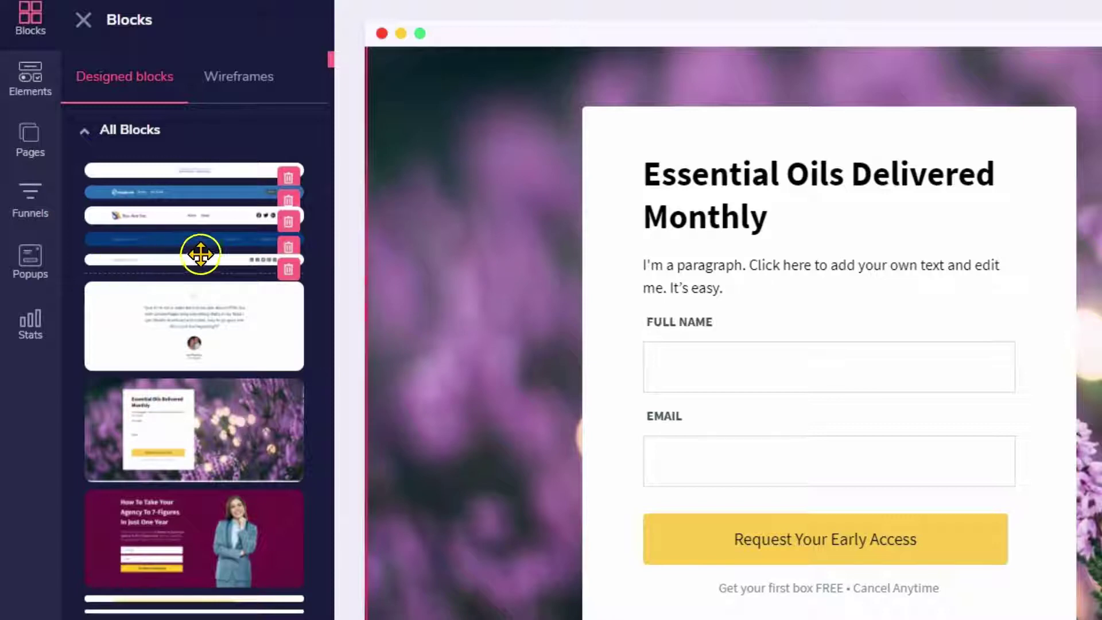
left_click_drag(189, 262, 858, 619)
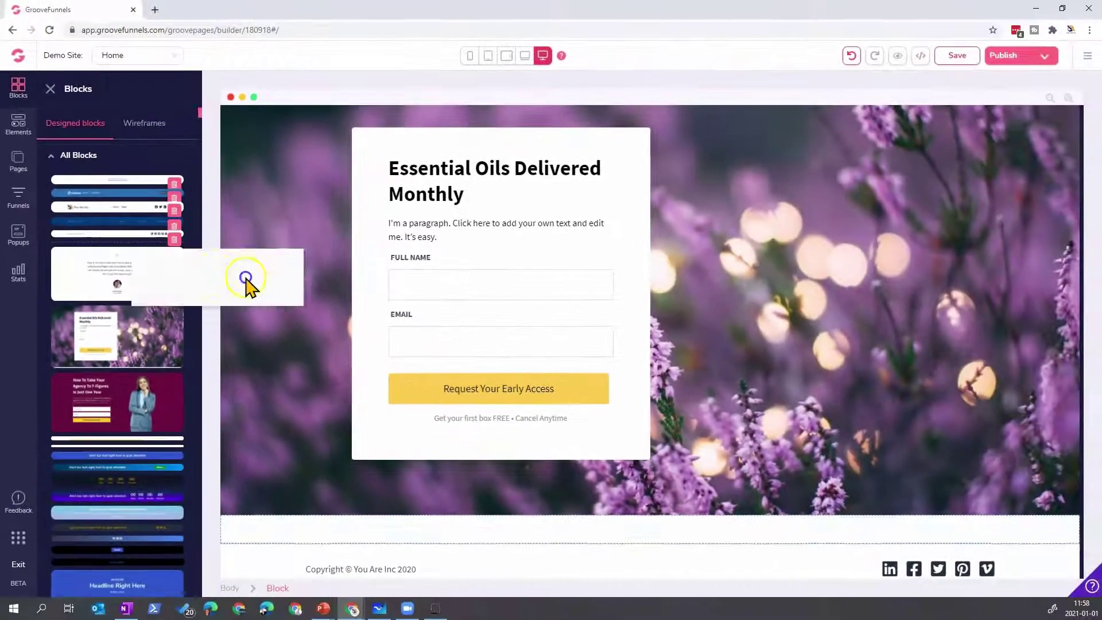
left_click_drag(519, 521, 519, 520)
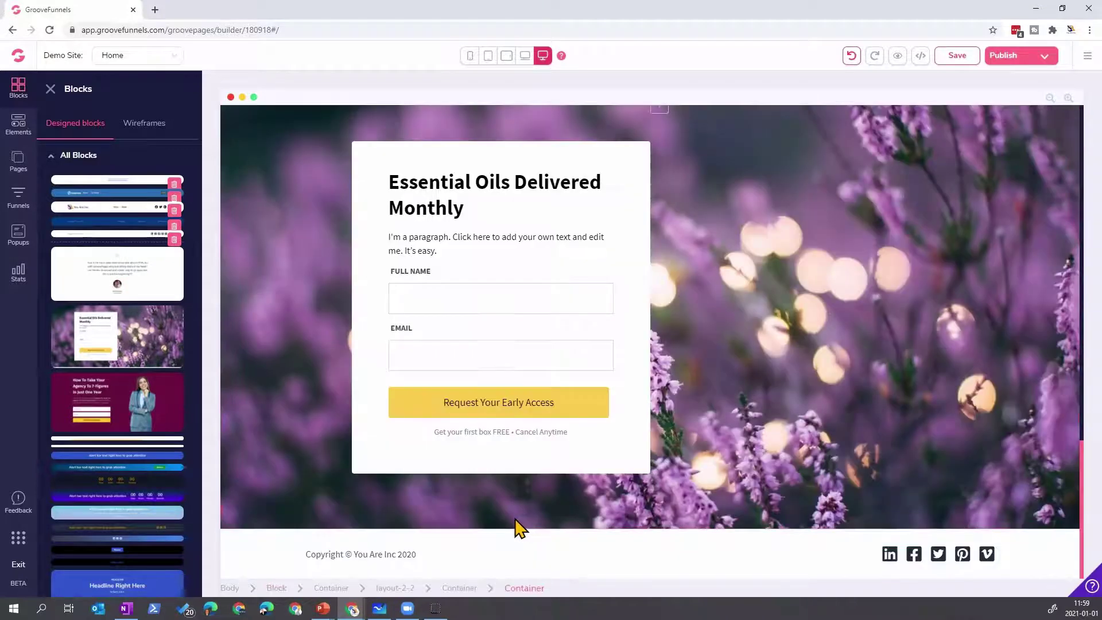
- Move the newly inserted footer from above the Essential Oils block to directly below it
left_click(506, 523)
scroll(507, 524, "down", 4)
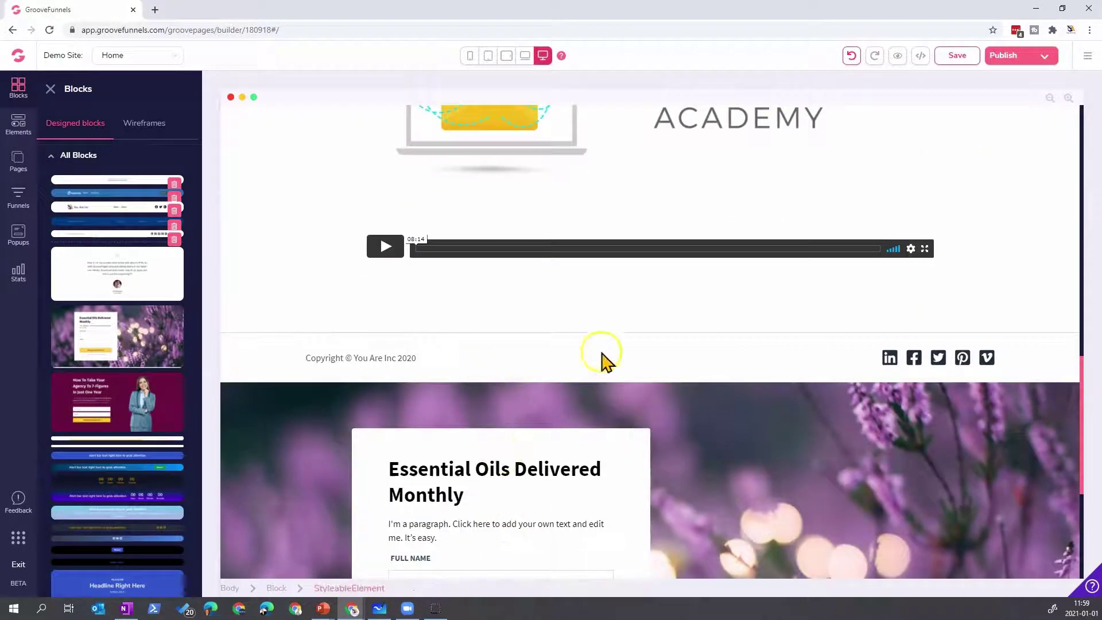
left_click(1053, 356)
left_click(1066, 347)
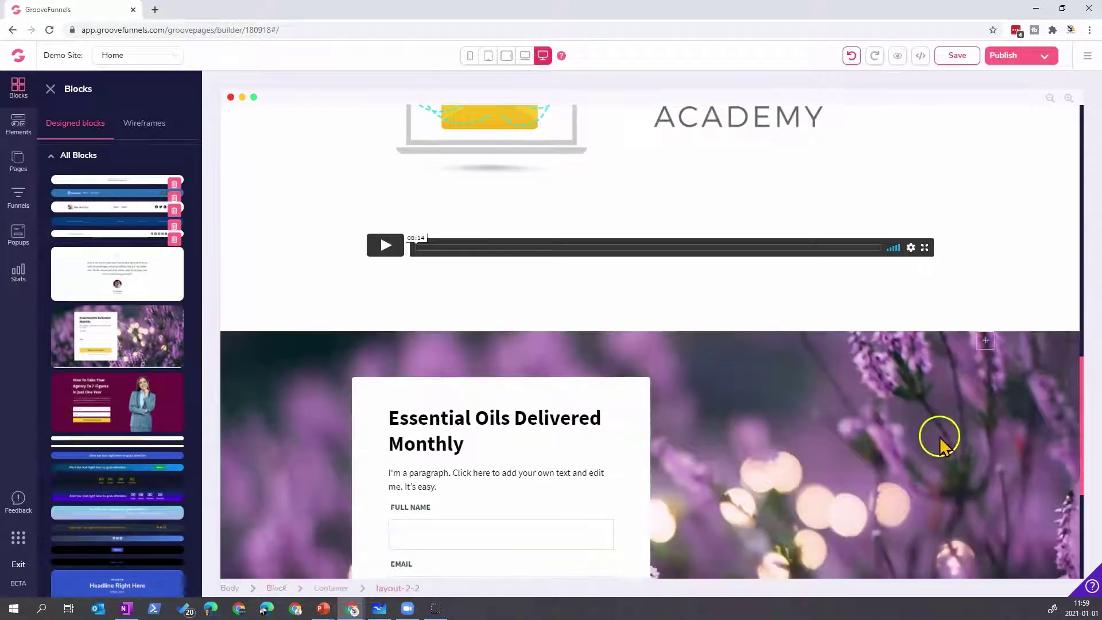
scroll(944, 433, "down", 5)
left_click(648, 552)
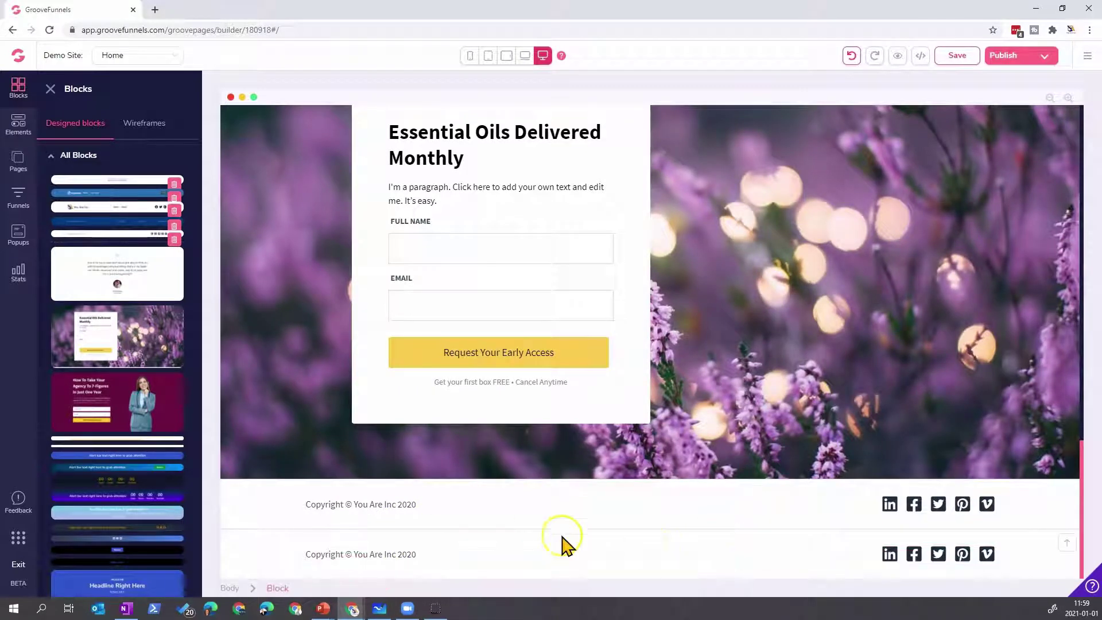
- Compare the two footer copies at the page's end and examine the navigation links in the header
left_click(386, 509)
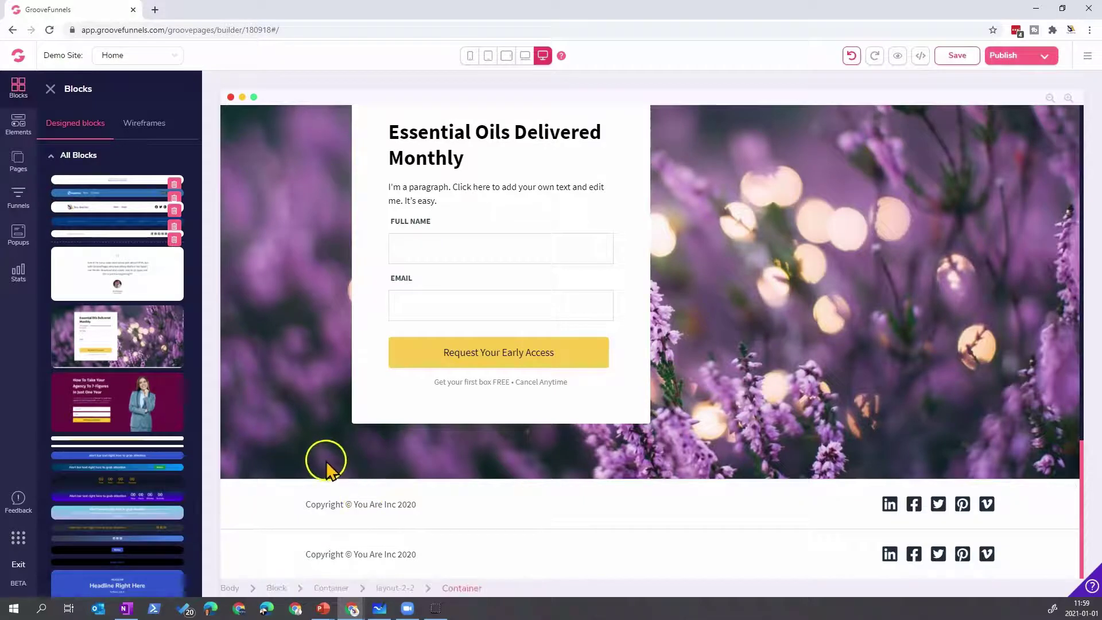
left_click(335, 498)
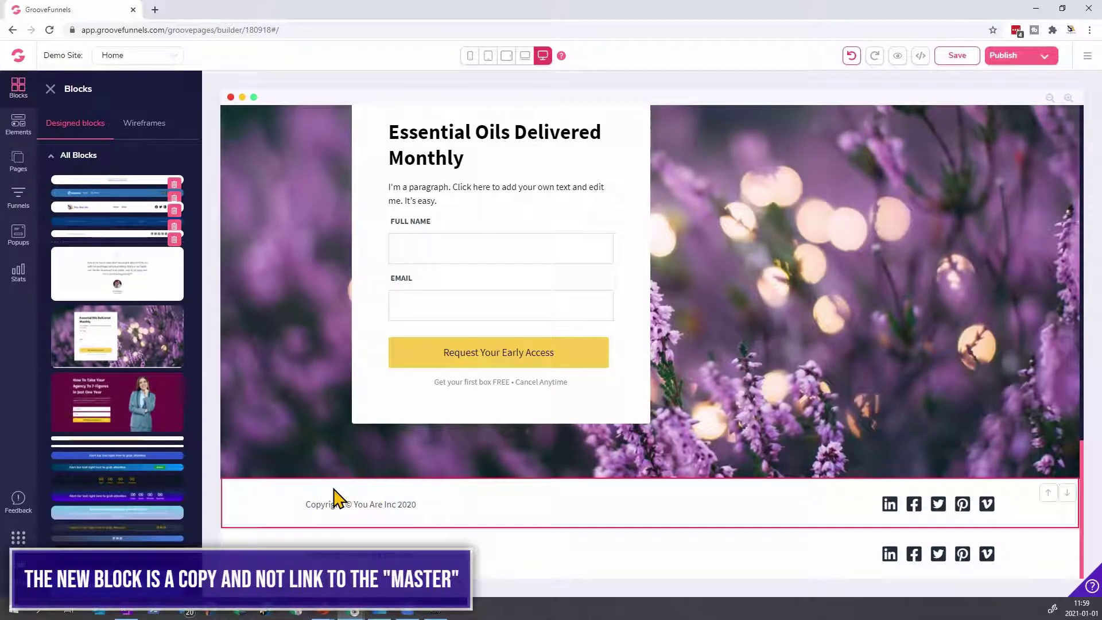
scroll(332, 498, "up", 15)
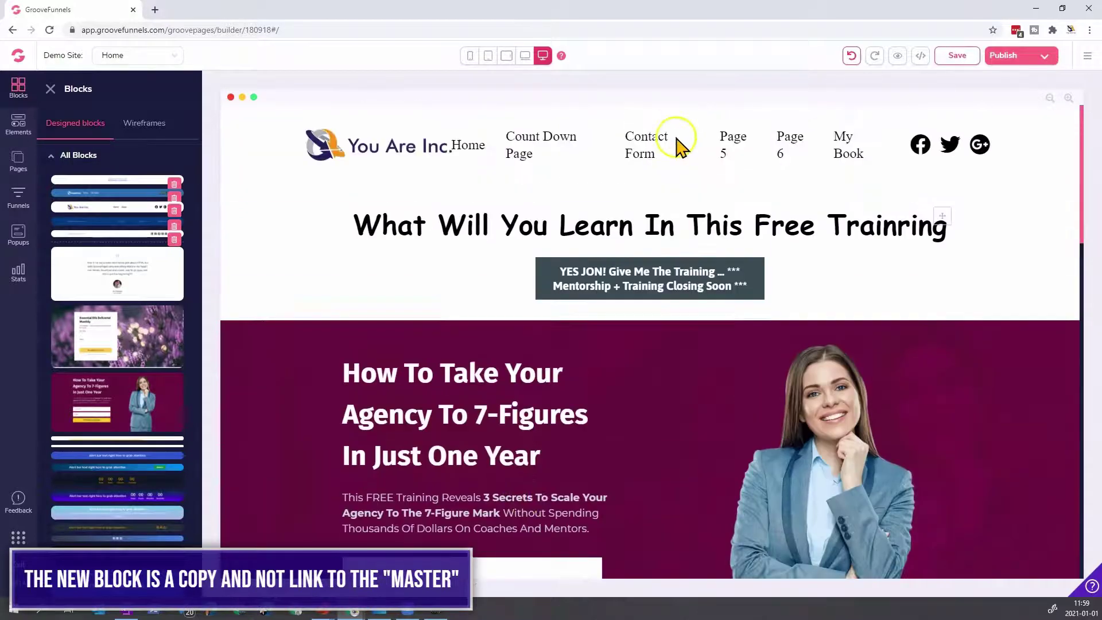
left_click(595, 154)
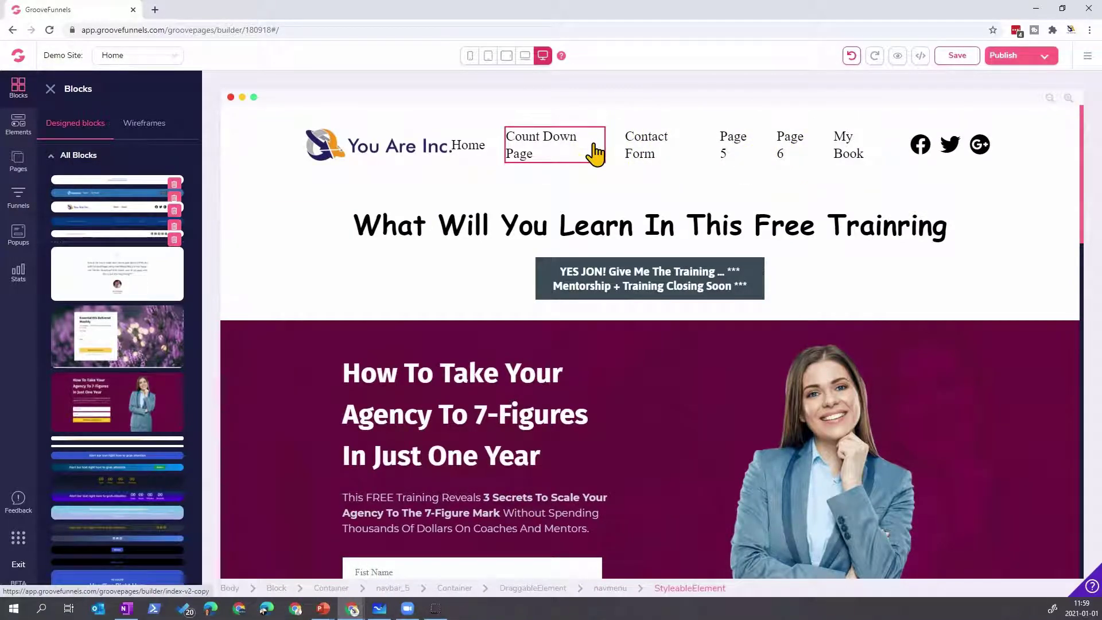
left_click(679, 151)
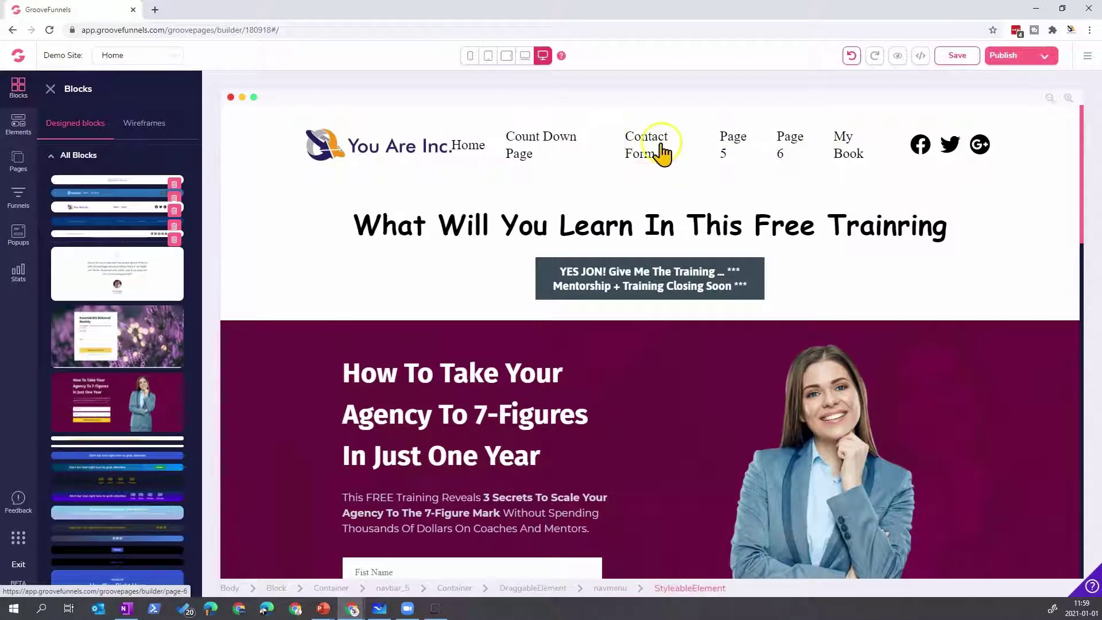
scroll(663, 154, "down", 9)
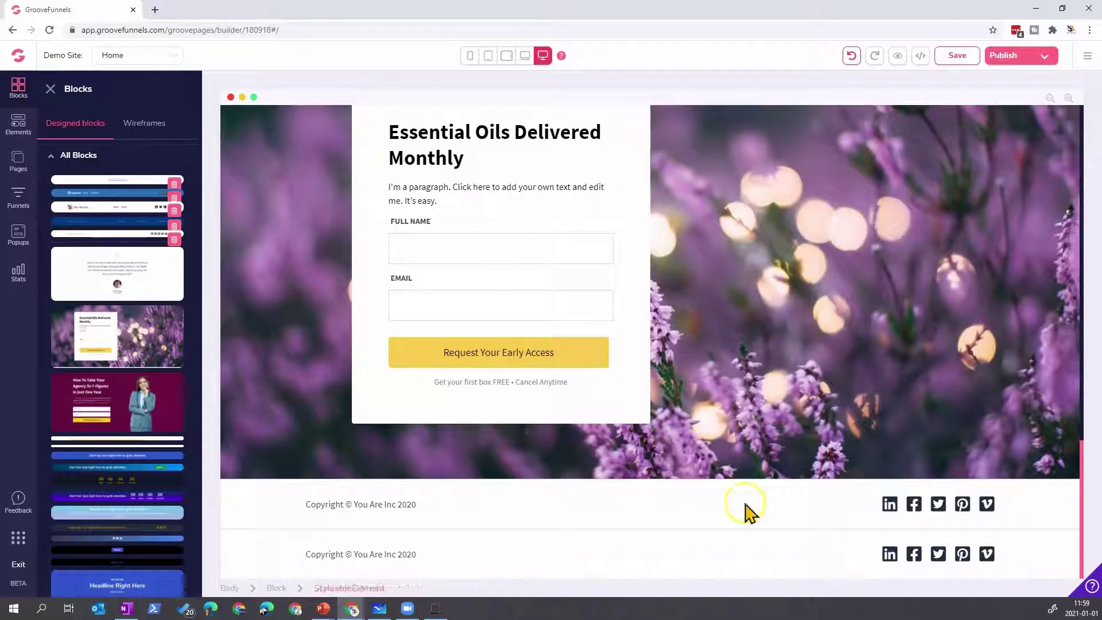
left_click(562, 554)
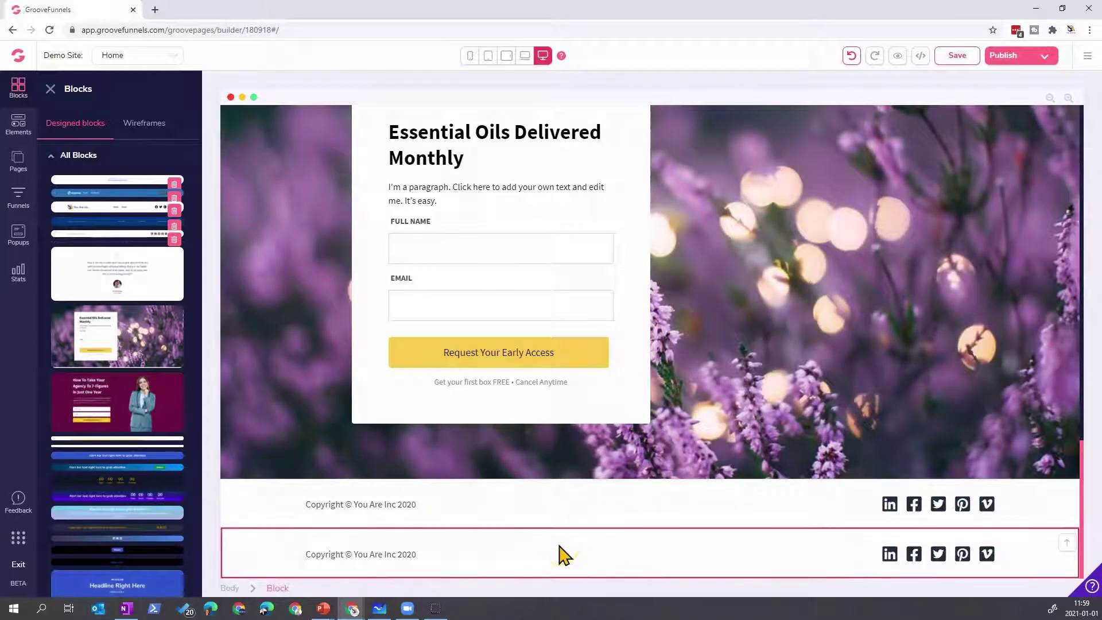
left_click(520, 528)
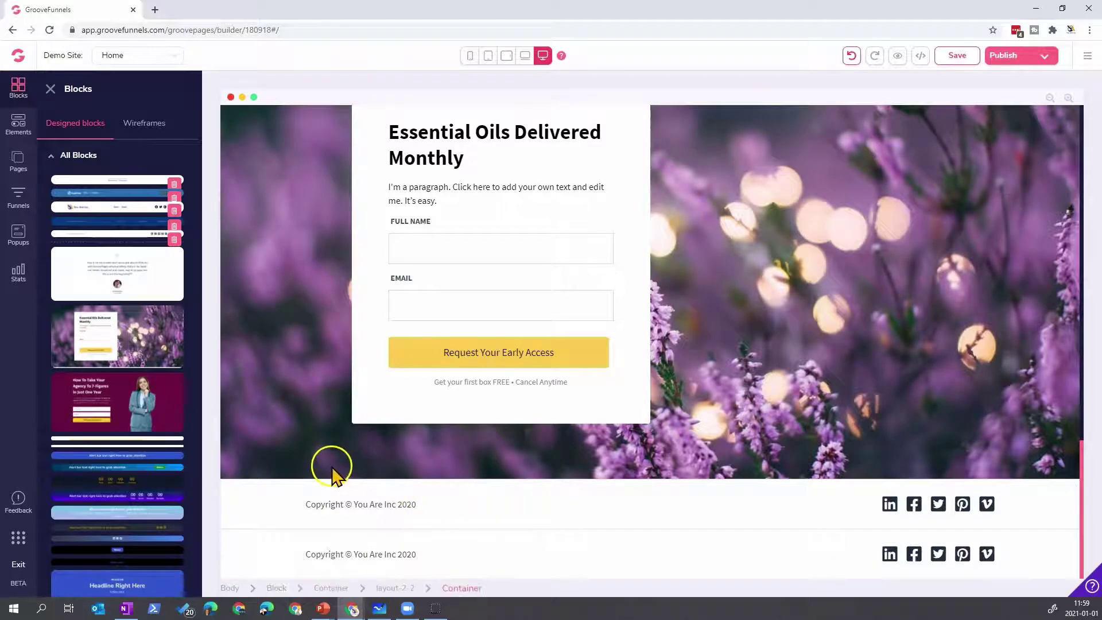
- Delete the saved "You Are Inc" footer from the designed blocks library
left_click(173, 239)
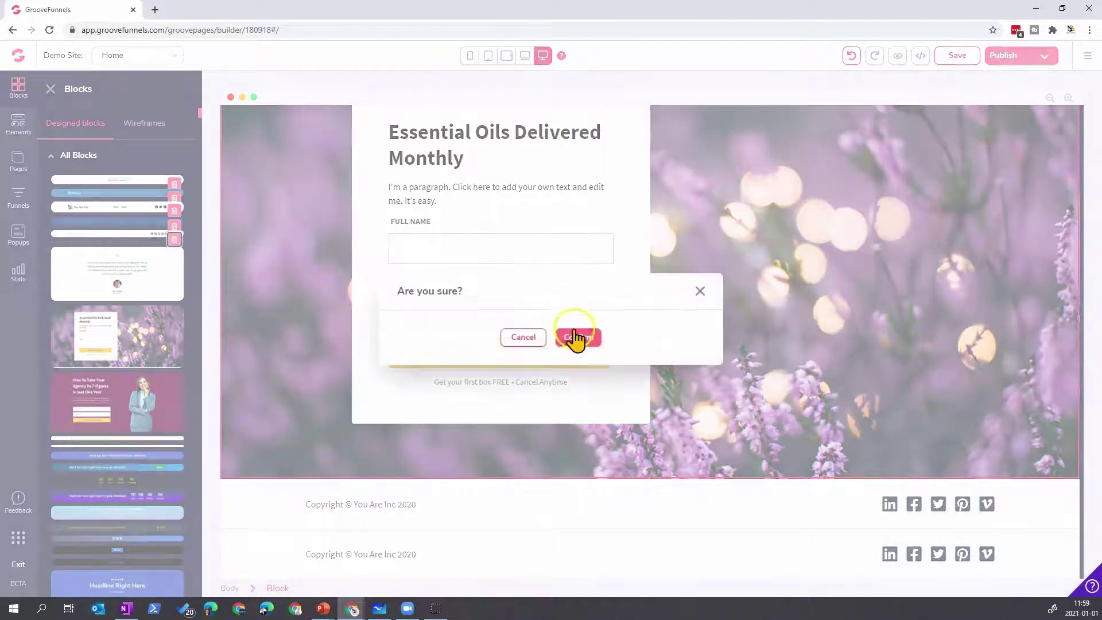
left_click(577, 337)
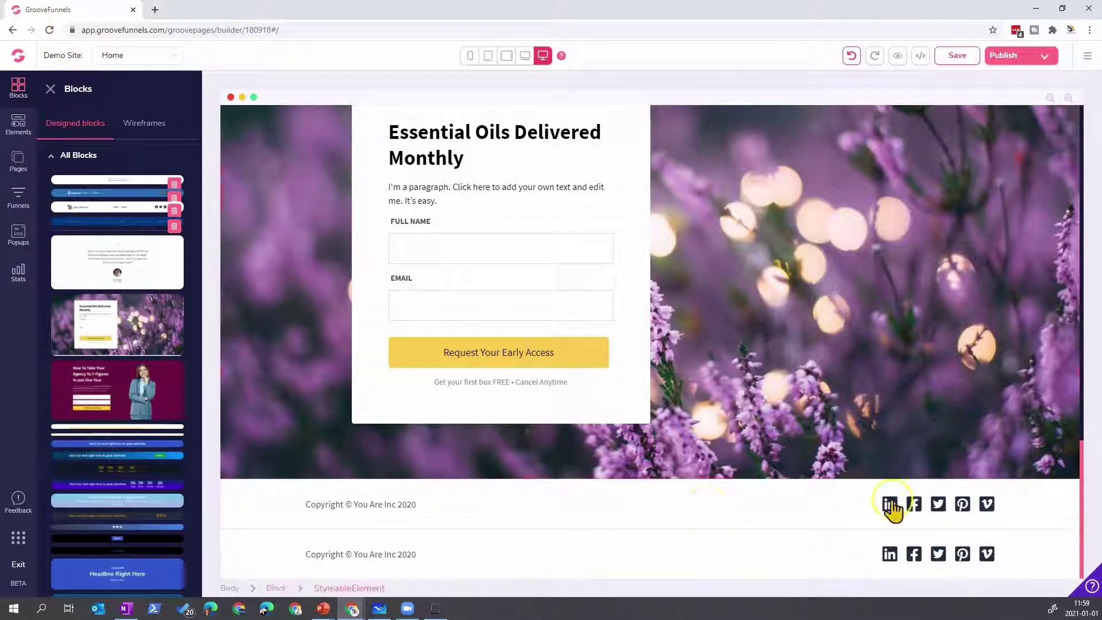
- Delete the upper of the two footer blocks below the Essential Oils block
left_click(937, 505)
left_click(259, 493)
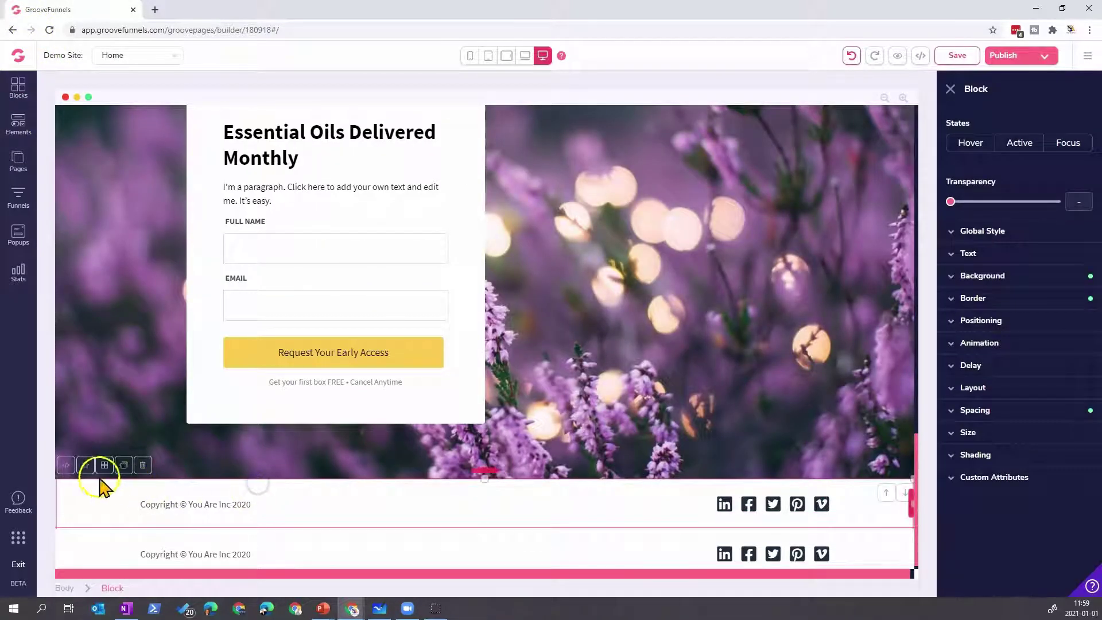
left_click(143, 465)
left_click(581, 338)
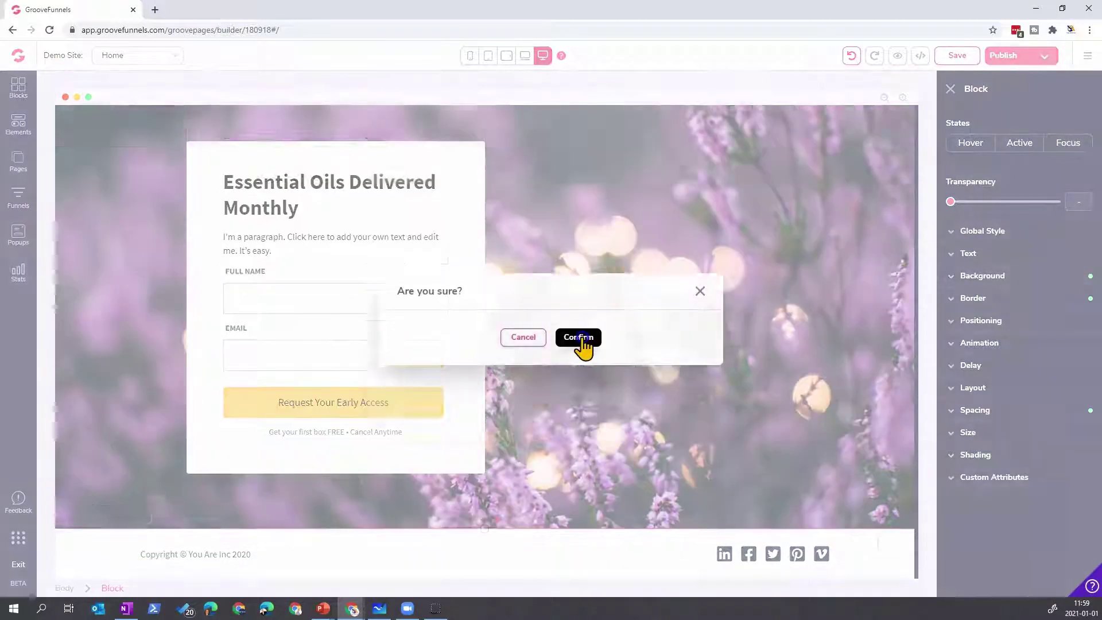
- Insert an empty two-column wireframe block directly below the header navigation on the Home page
scroll(591, 373, "up", 8)
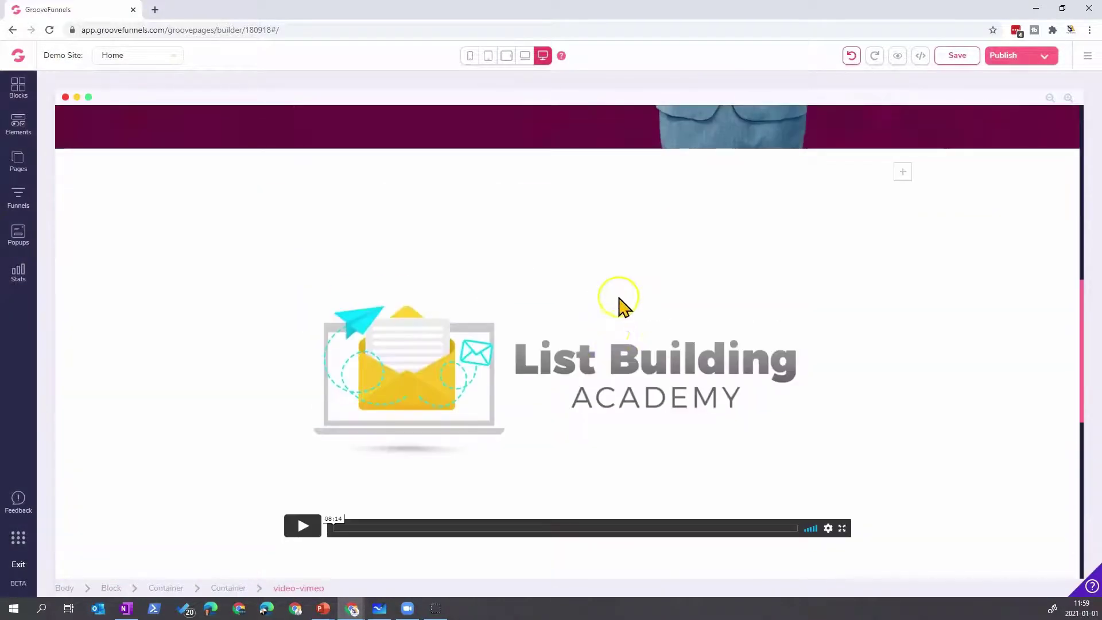
scroll(611, 332, "down", 2)
scroll(608, 344, "up", 12)
scroll(609, 346, "down", 5)
scroll(608, 347, "up", 5)
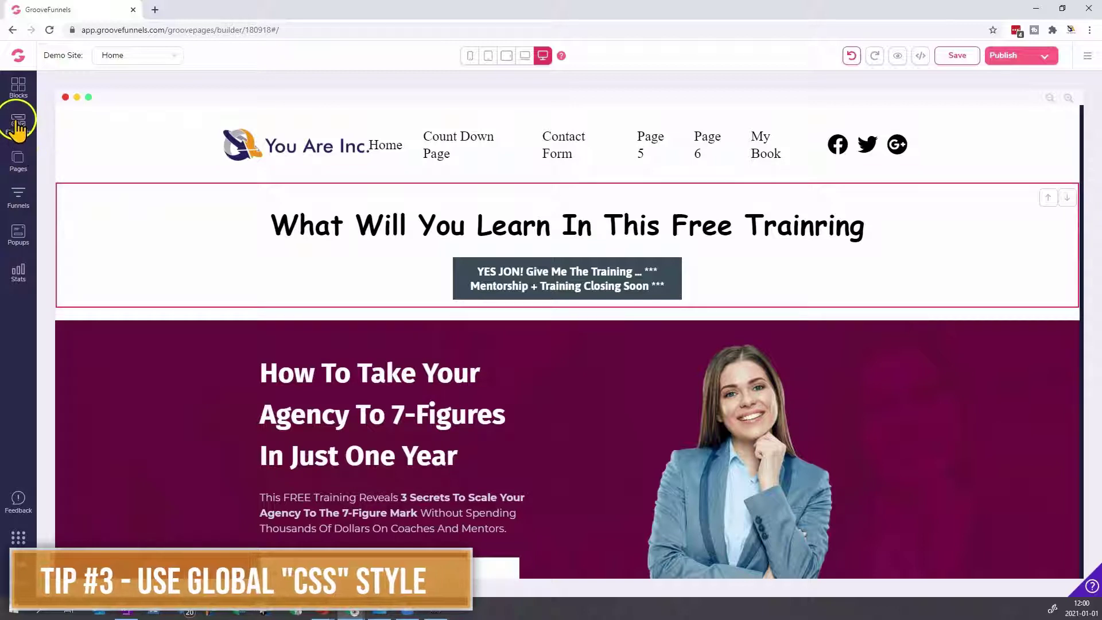
left_click(18, 92)
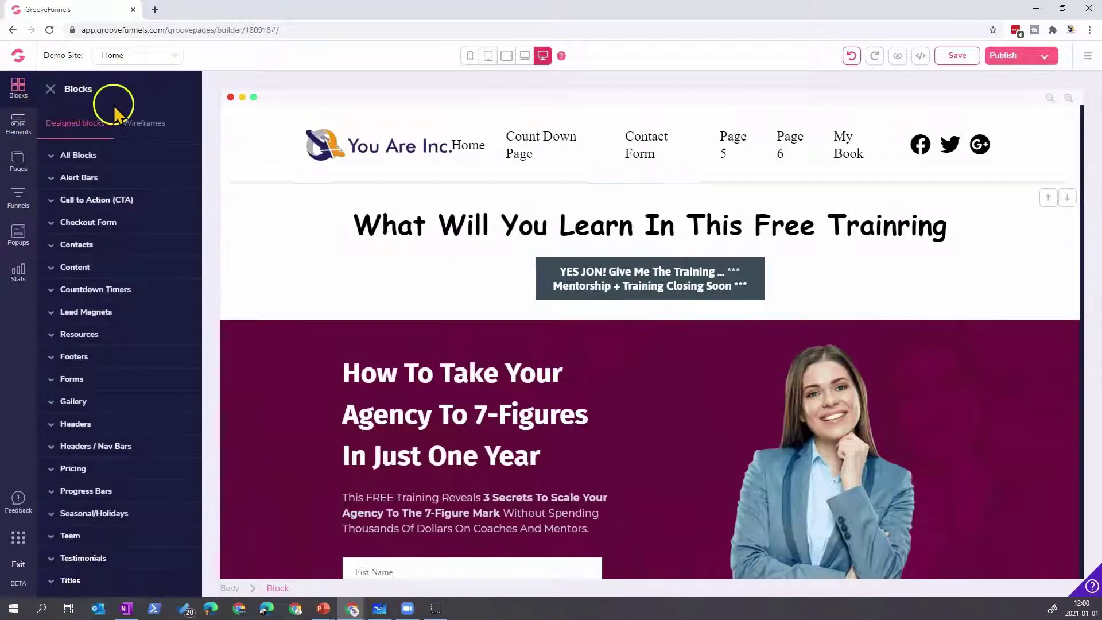
left_click(146, 122)
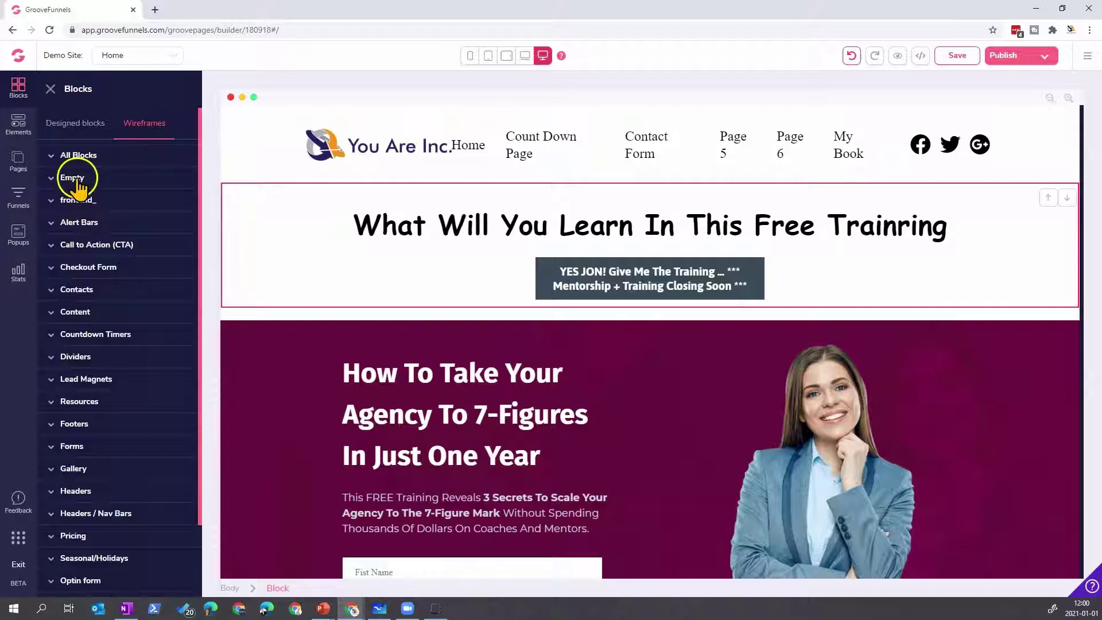
left_click(72, 178)
left_click_drag(94, 318, 465, 399)
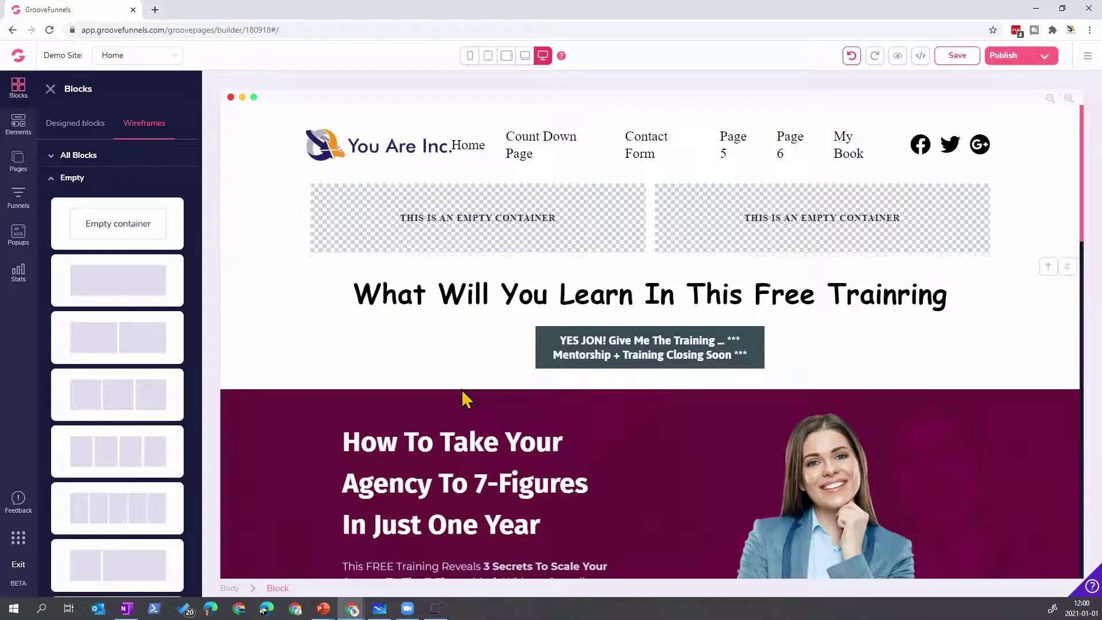
- Move the empty two-column block down one place, below the "What Will You Learn In This Free Trainring" block
left_click(461, 249)
left_click(1016, 213)
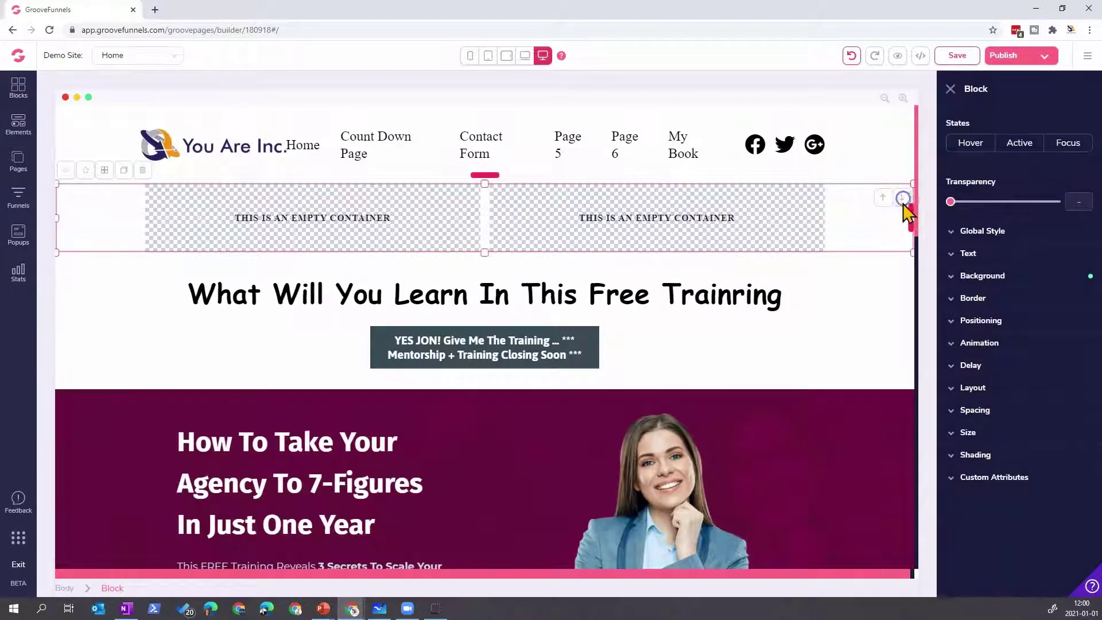
left_click(905, 199)
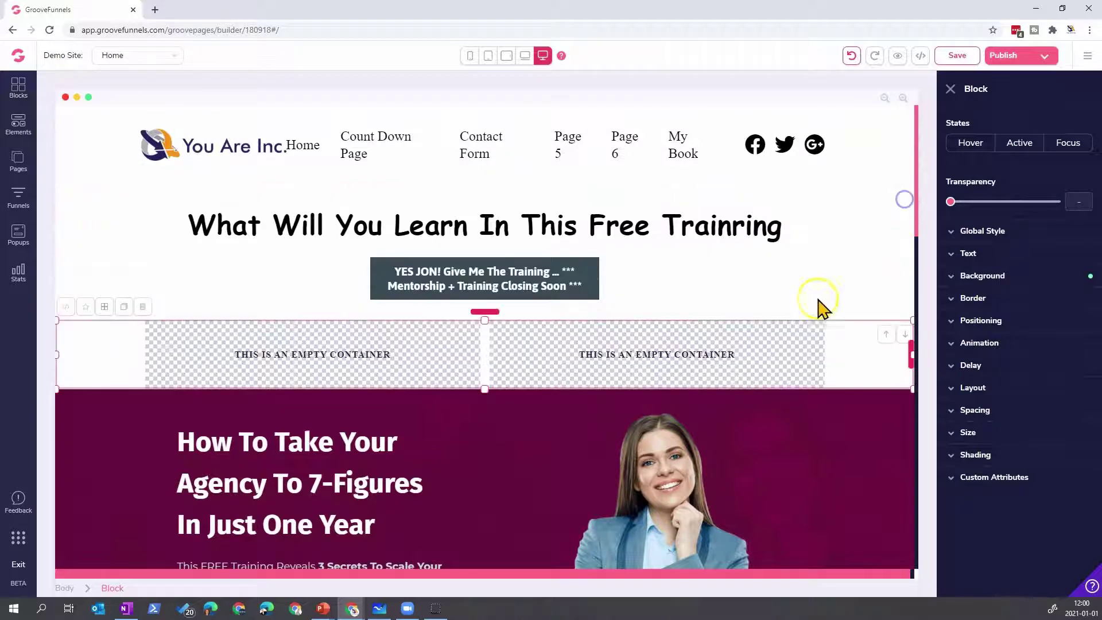
- Set the top and bottom padding of the empty two-column block to 1.5rem
scroll(729, 312, "down", 2)
scroll(705, 307, "up", 1)
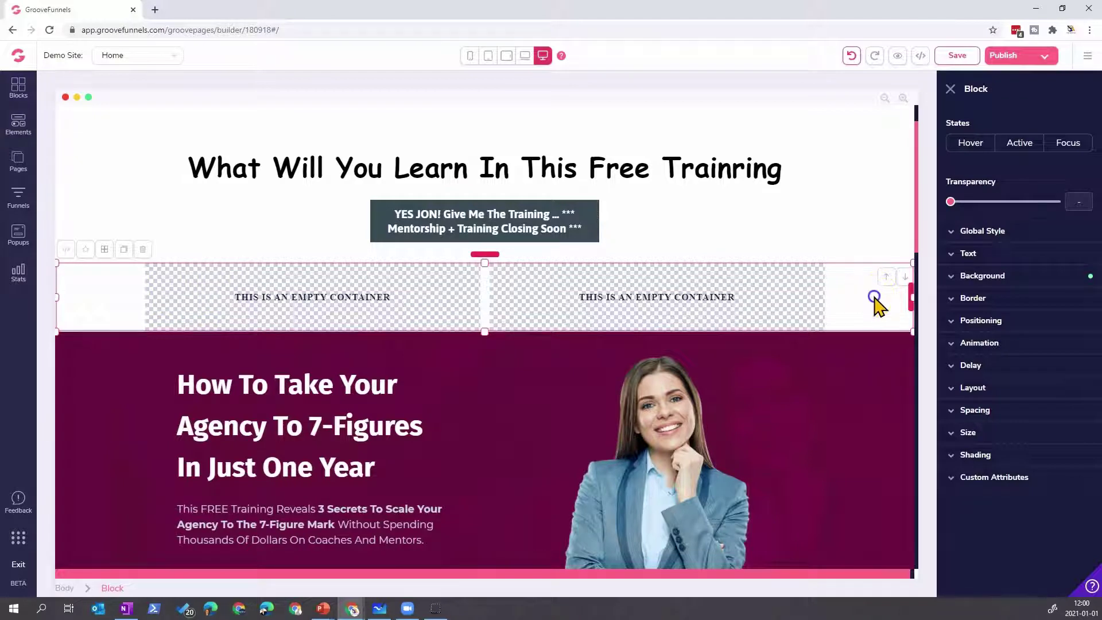
left_click(1004, 414)
left_click(1018, 457)
left_click(1018, 503)
left_click_drag(959, 554, 986, 562)
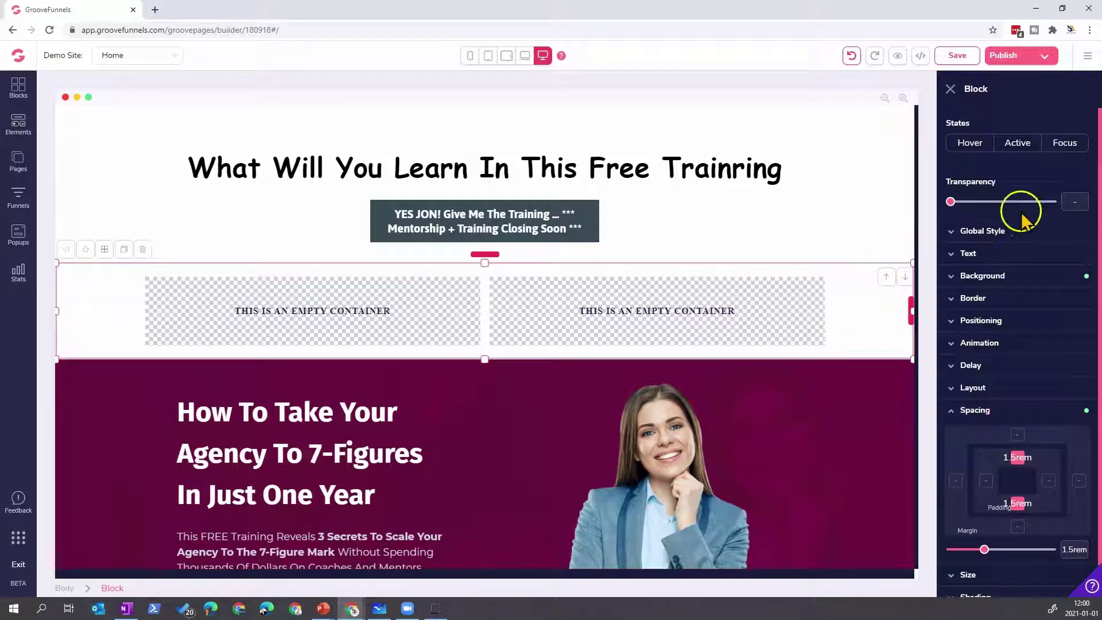
- Delete the Block-RowSpacing style from the global styles
left_click(1027, 235)
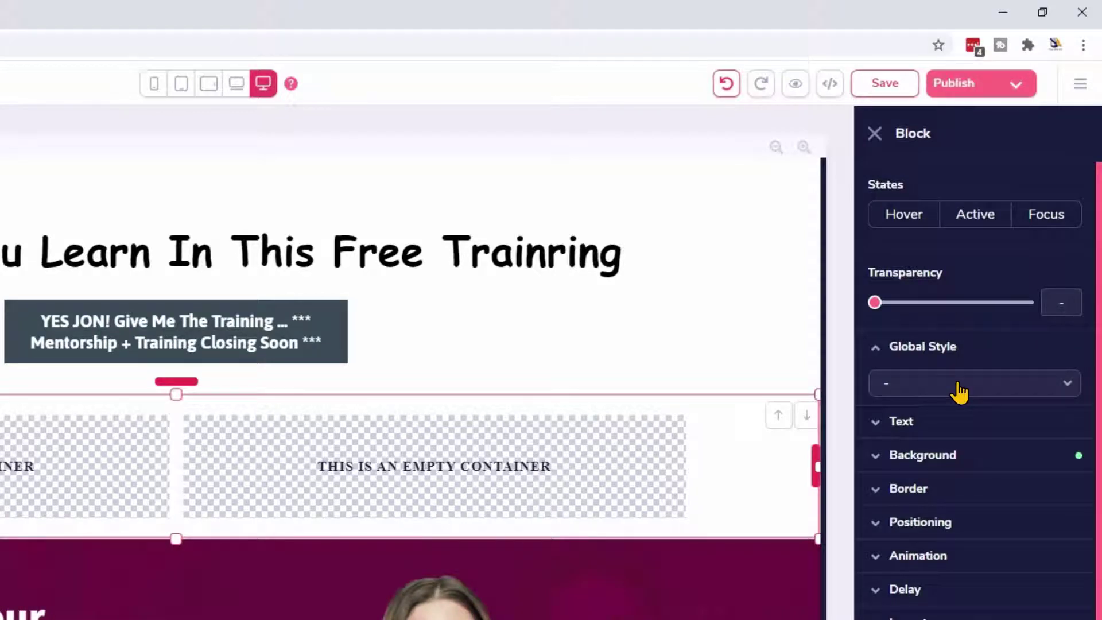
left_click(958, 385)
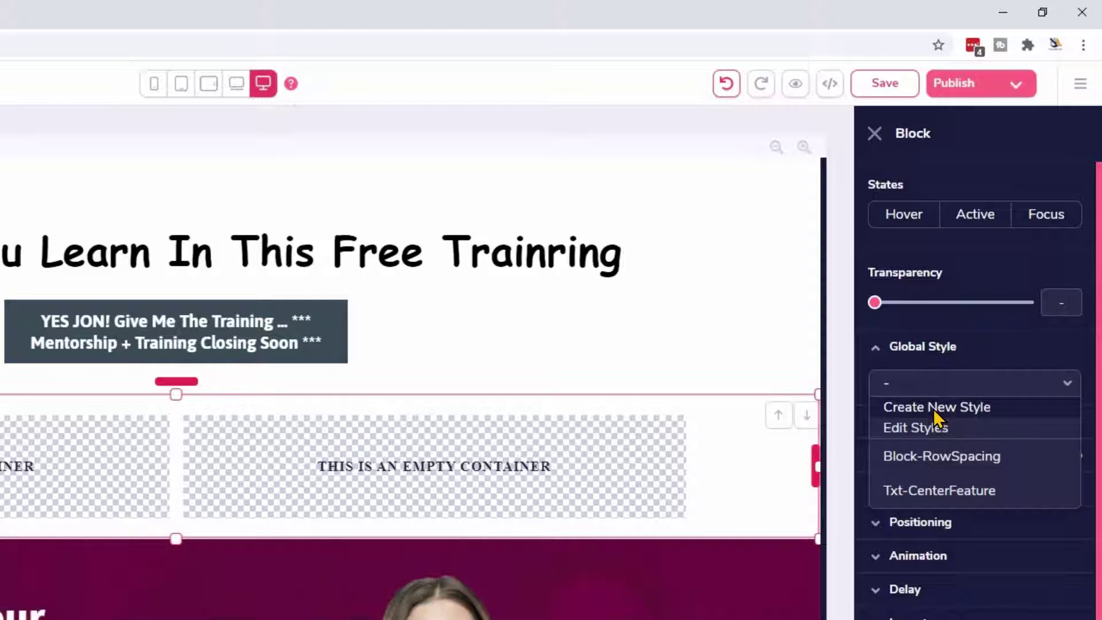
left_click(941, 433)
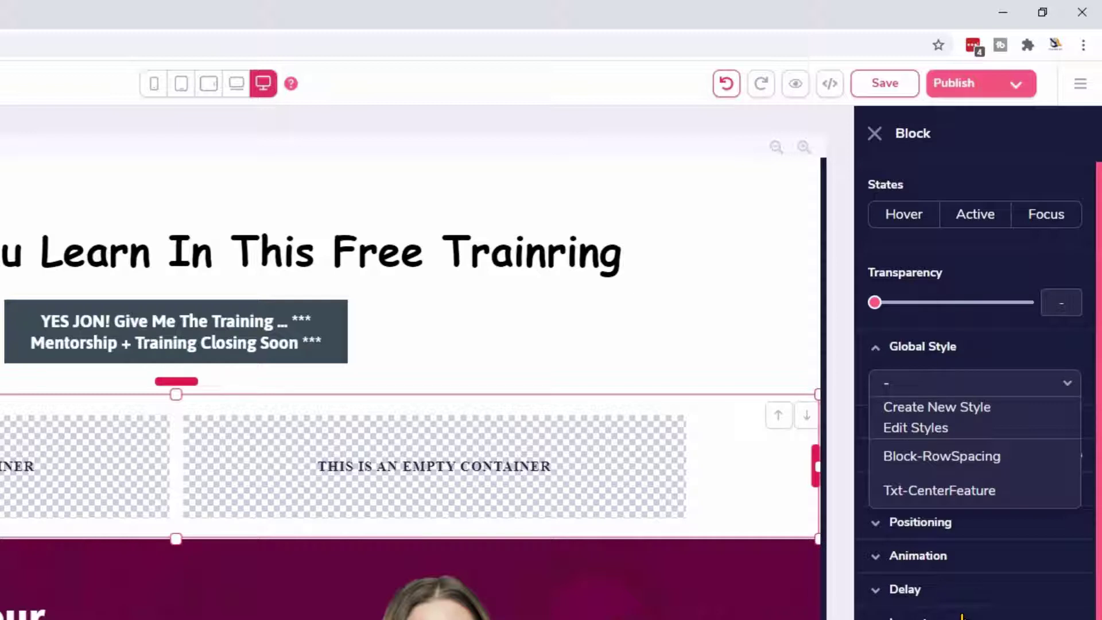
left_click(922, 428)
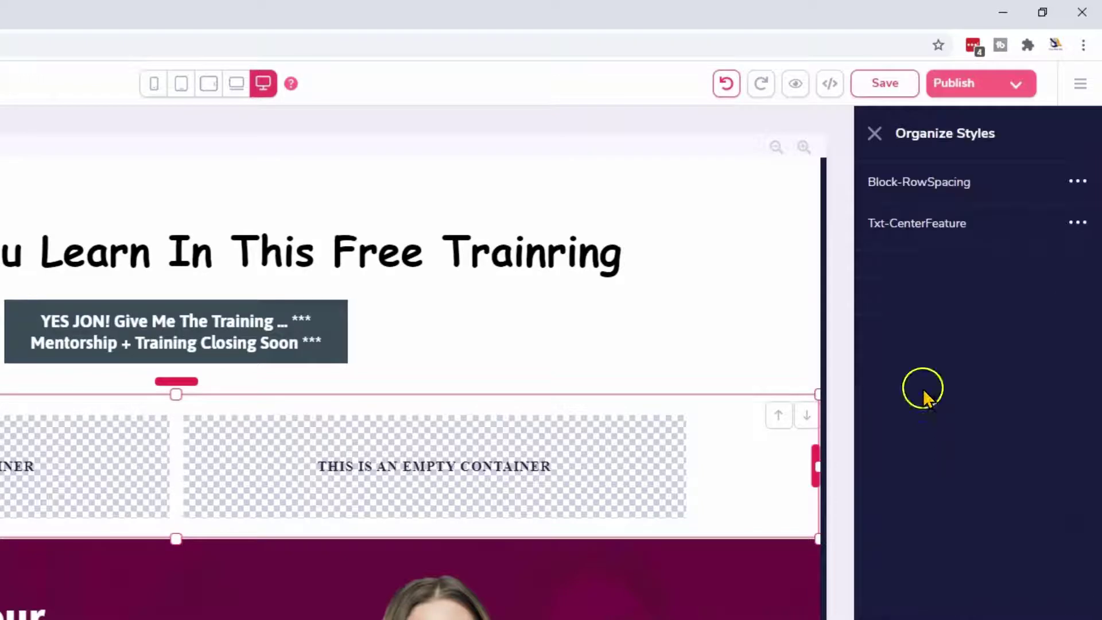
left_click(1079, 181)
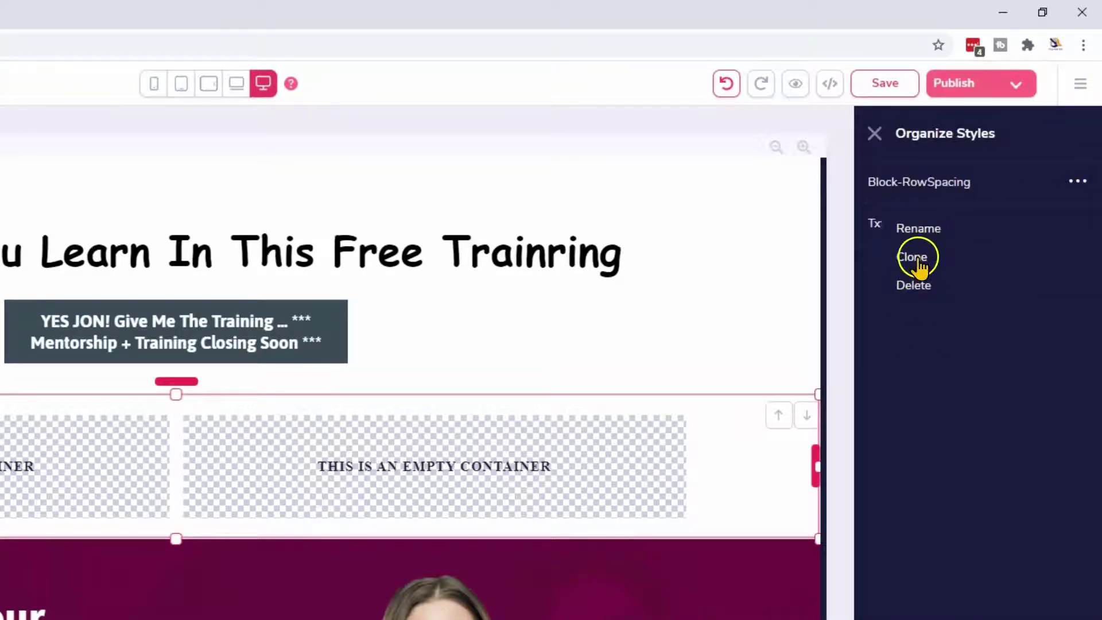
left_click(918, 286)
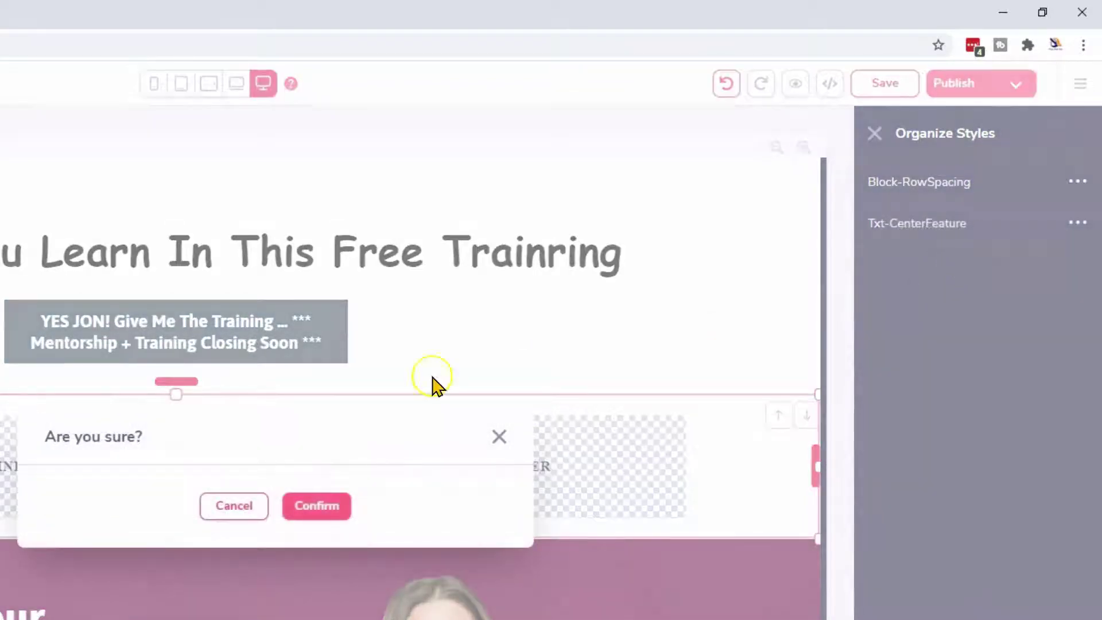
left_click(317, 506)
- Delete the Txt-CenterFeature style from the global styles and close the style organizer
left_click(1078, 182)
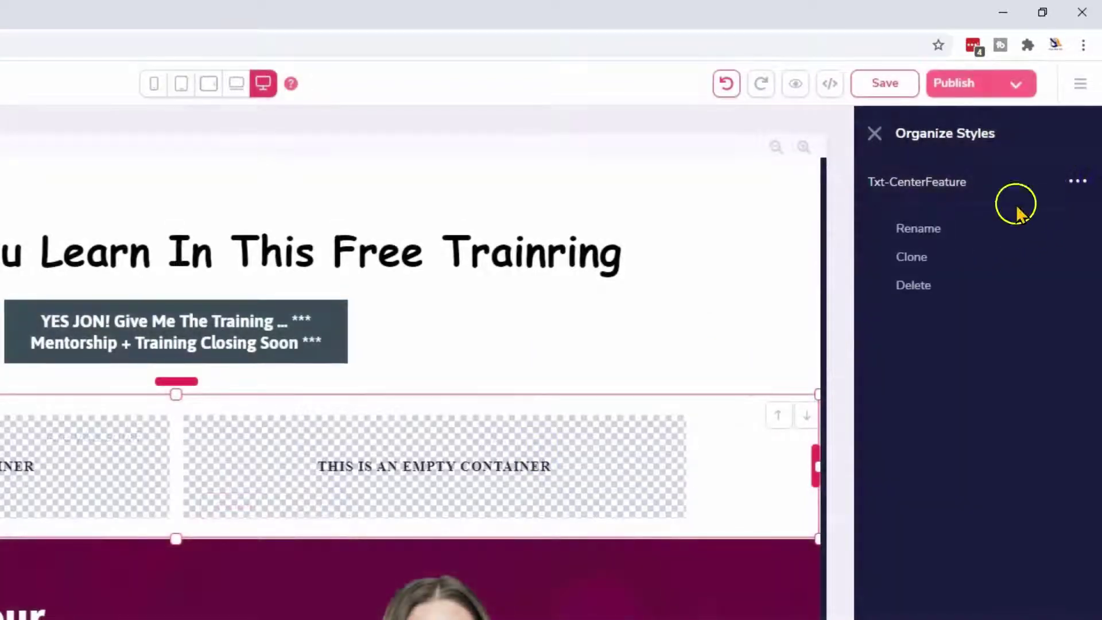
left_click(912, 287)
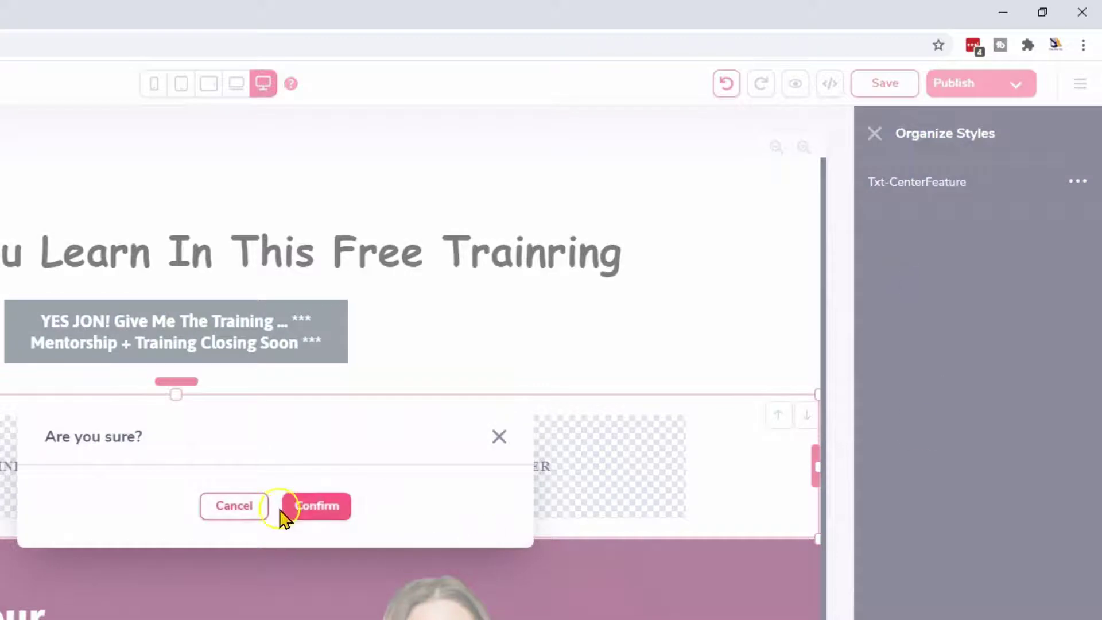
left_click(315, 505)
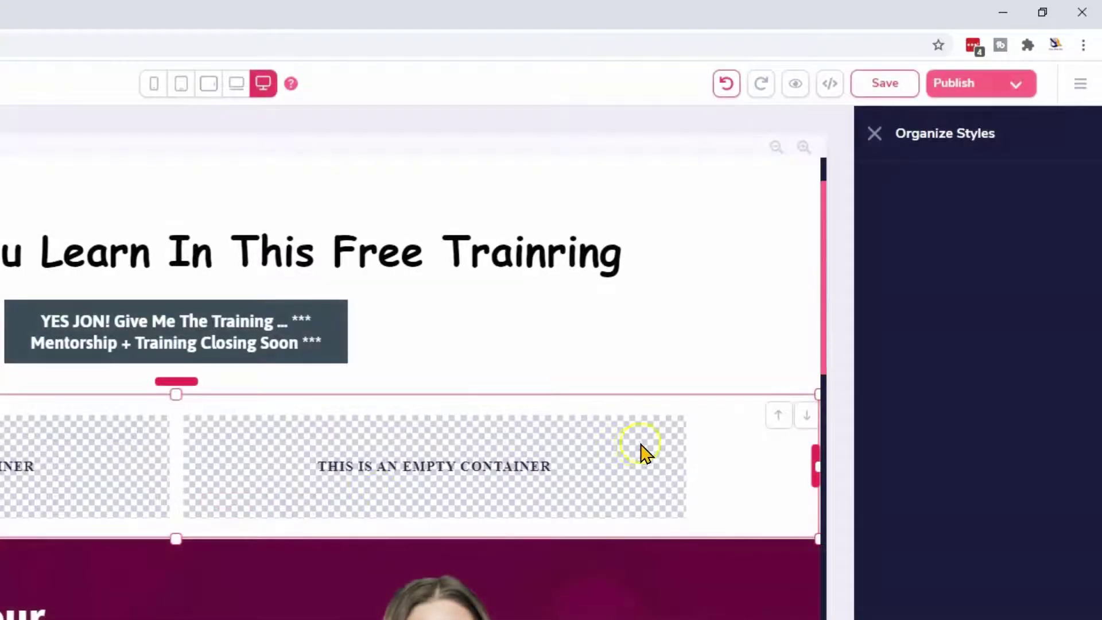
left_click(875, 134)
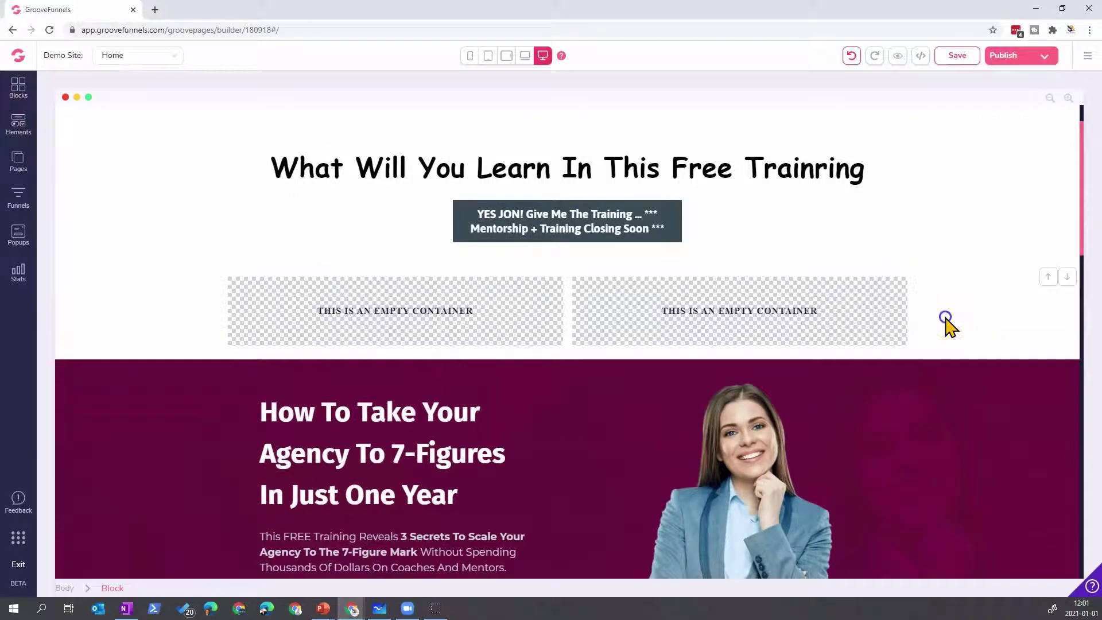
- Create a new global style named Block-Padding from the settings of the empty two-column block
left_click(886, 447)
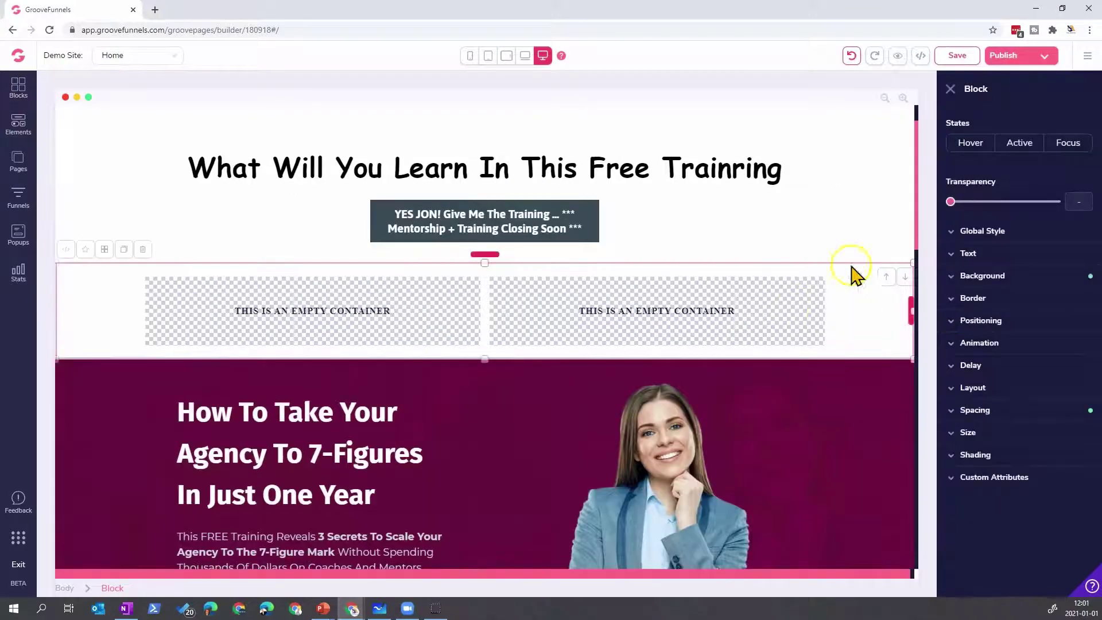
left_click(1016, 279)
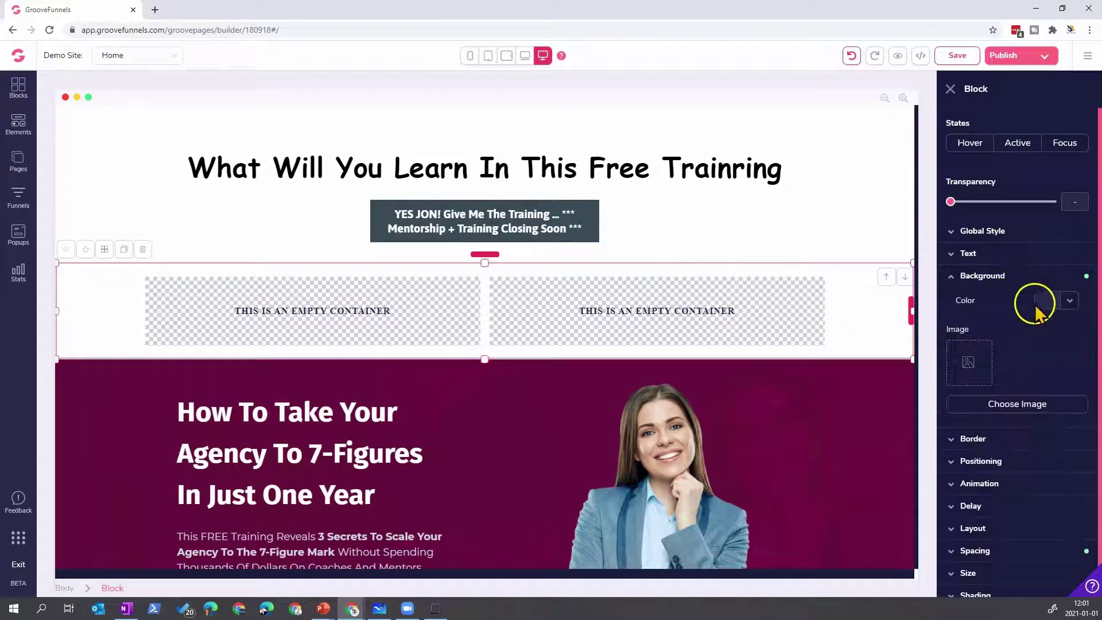
left_click(1013, 277)
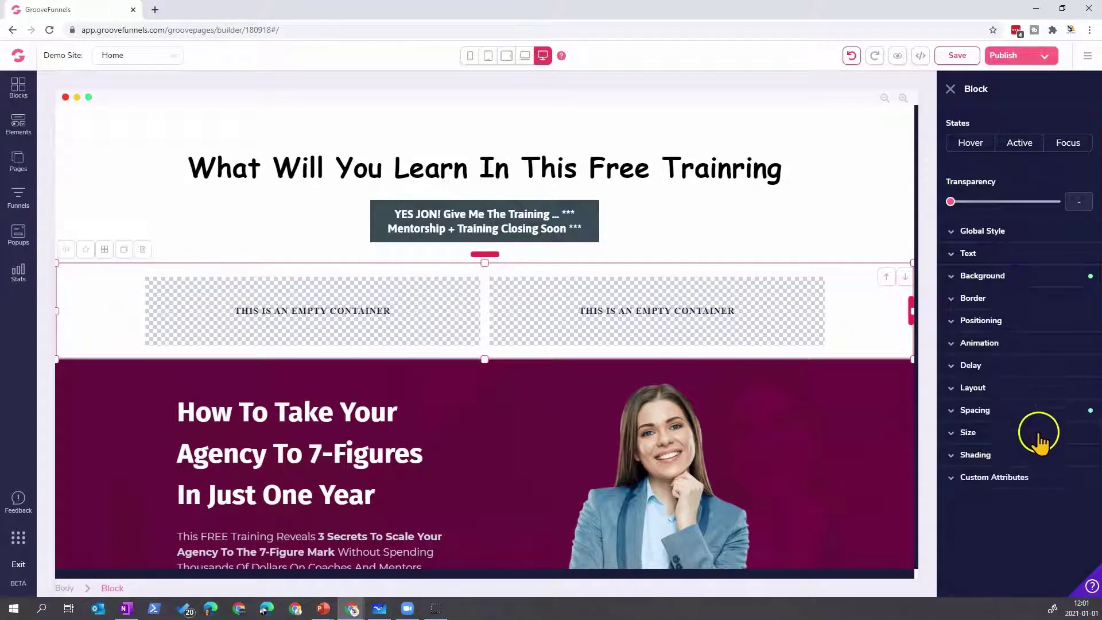
left_click(1044, 420)
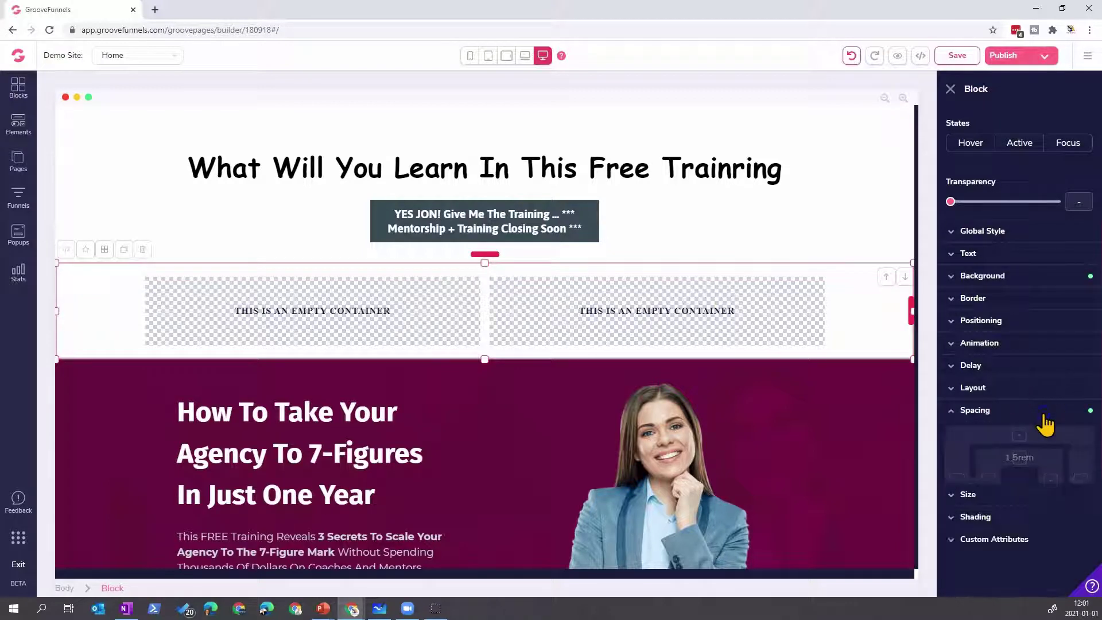
left_click(1045, 422)
left_click(1033, 275)
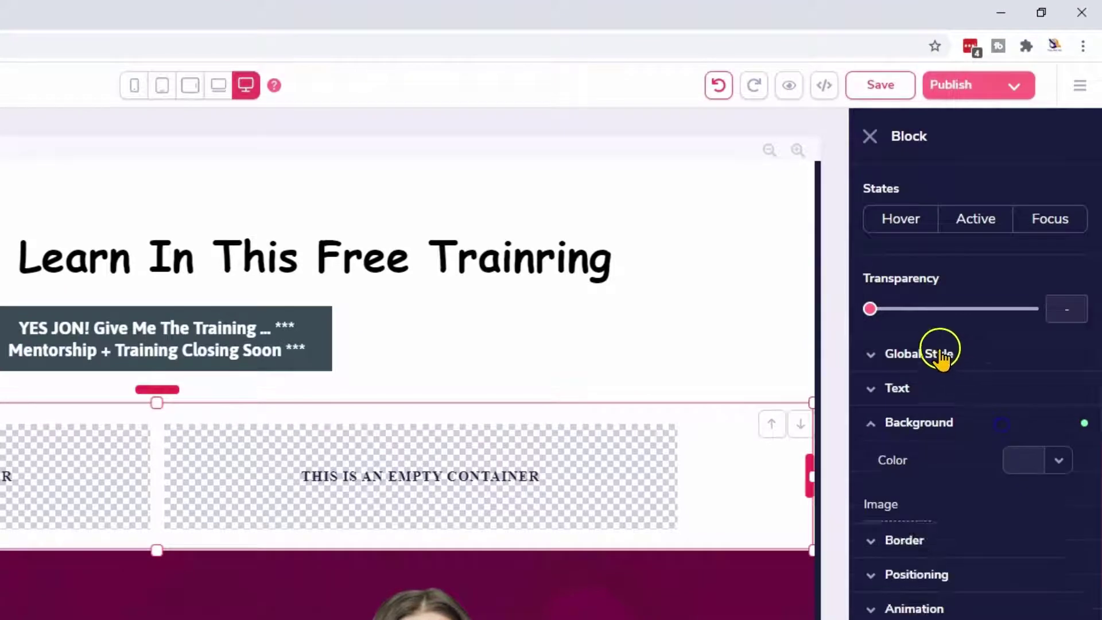
left_click(941, 355)
left_click(934, 393)
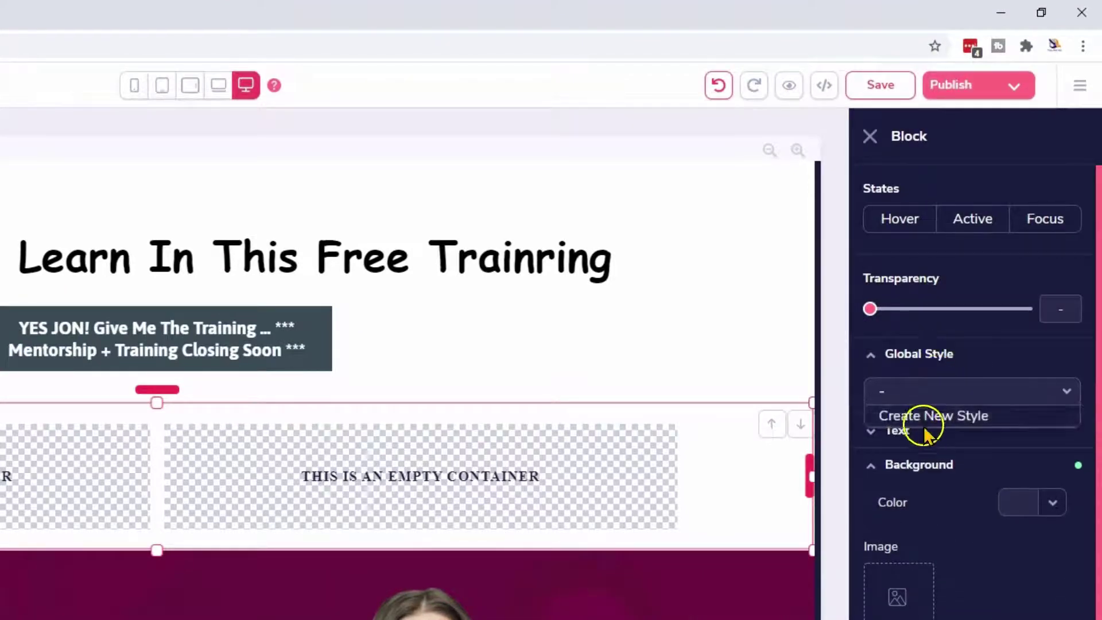
left_click(924, 421)
type("Block")
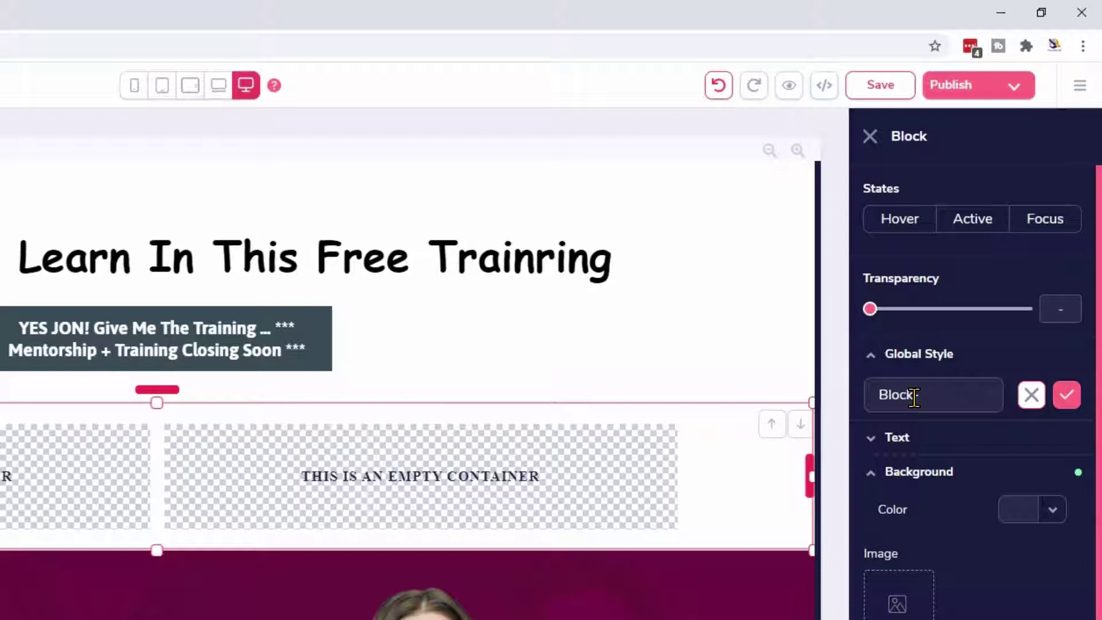
type("-")
left_click(1031, 396)
left_click(1067, 397)
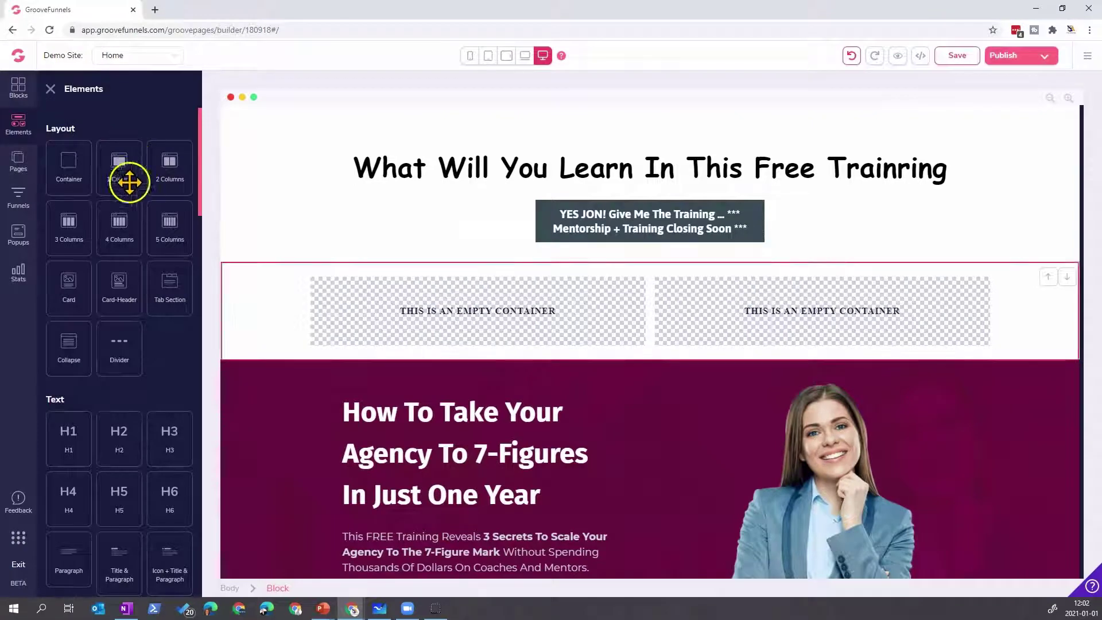
- Insert an empty three-column wireframe block directly below the empty two-column block
left_click(16, 92)
left_click(145, 124)
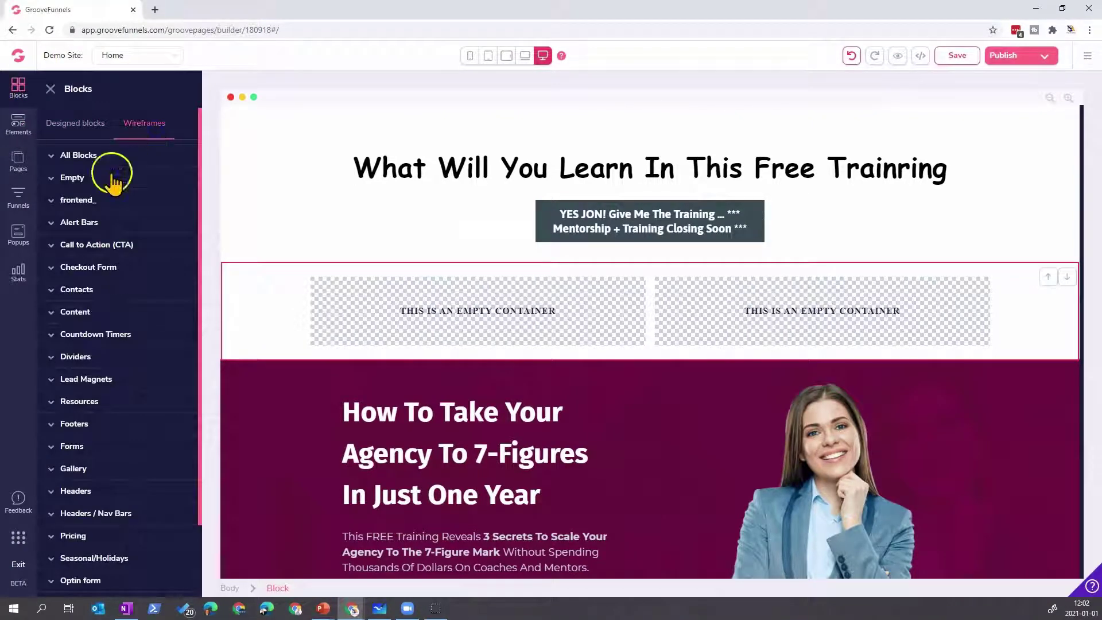
left_click(80, 178)
left_click_drag(109, 391, 390, 421)
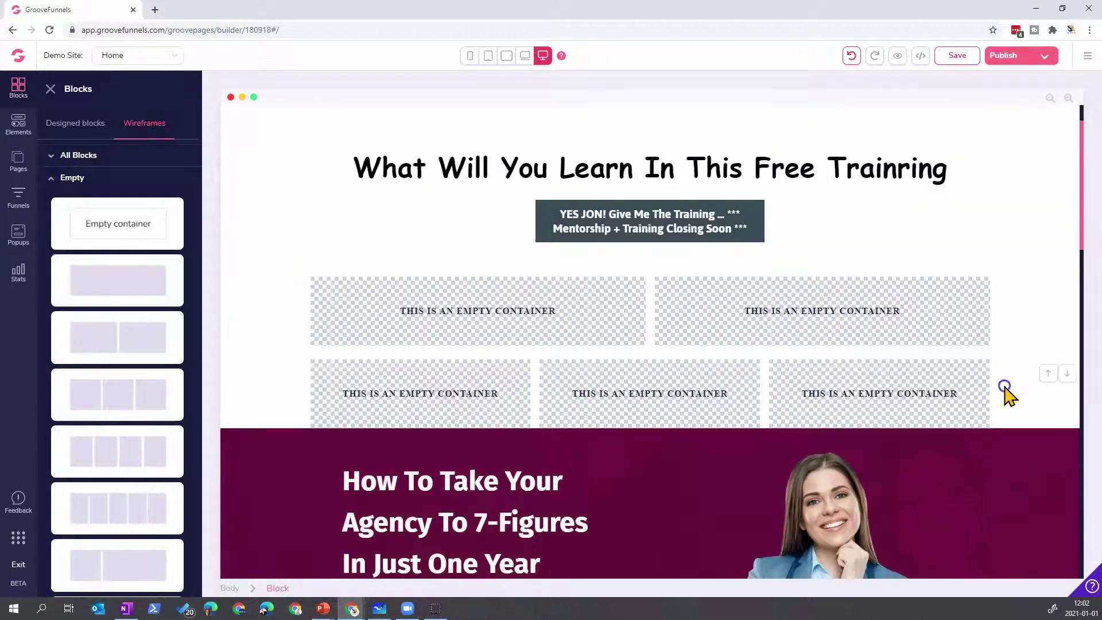
- Apply the Block-Padding global style to the empty three-column block and save the page
left_click(1009, 394)
left_click(1001, 232)
left_click(1003, 256)
left_click(1003, 306)
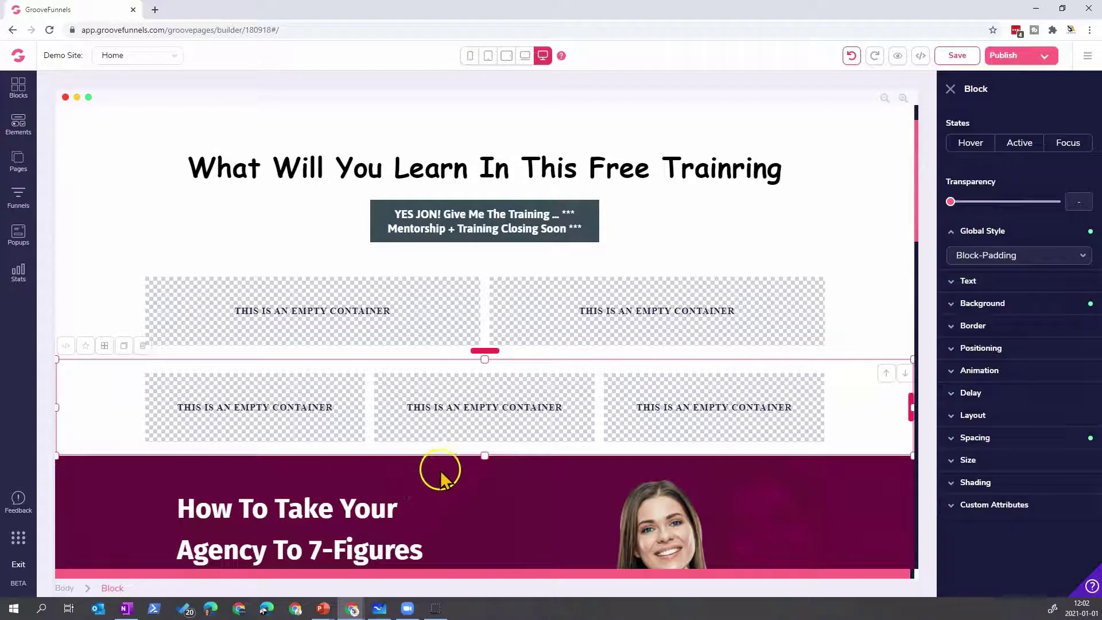
left_click(970, 55)
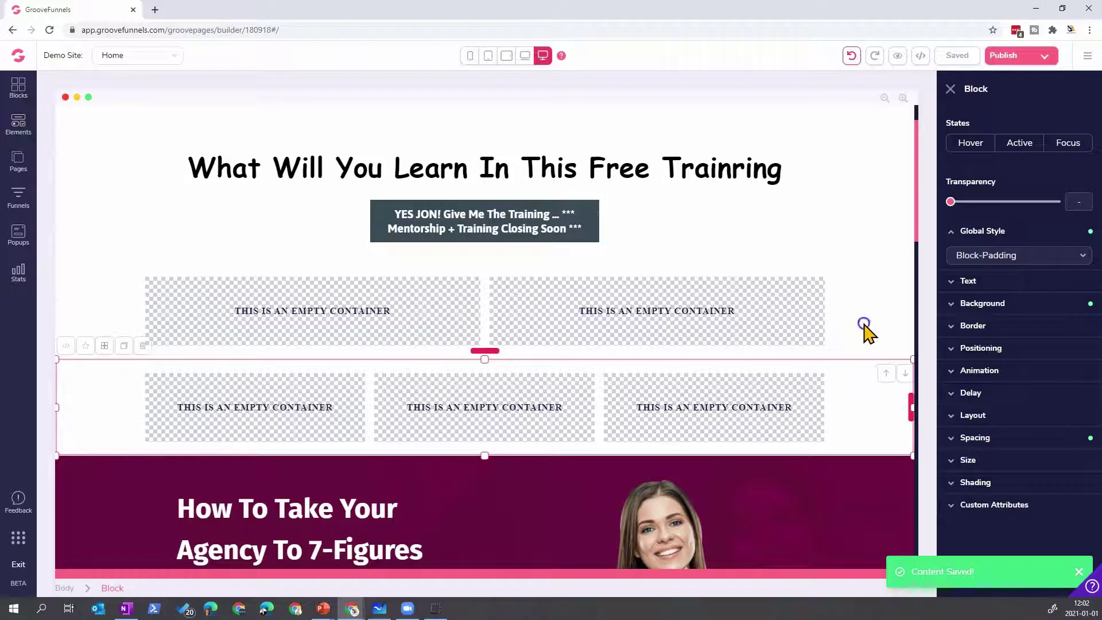
- Set the top and bottom padding of the empty two-column block to 2.5rem
left_click(865, 328)
left_click(1026, 240)
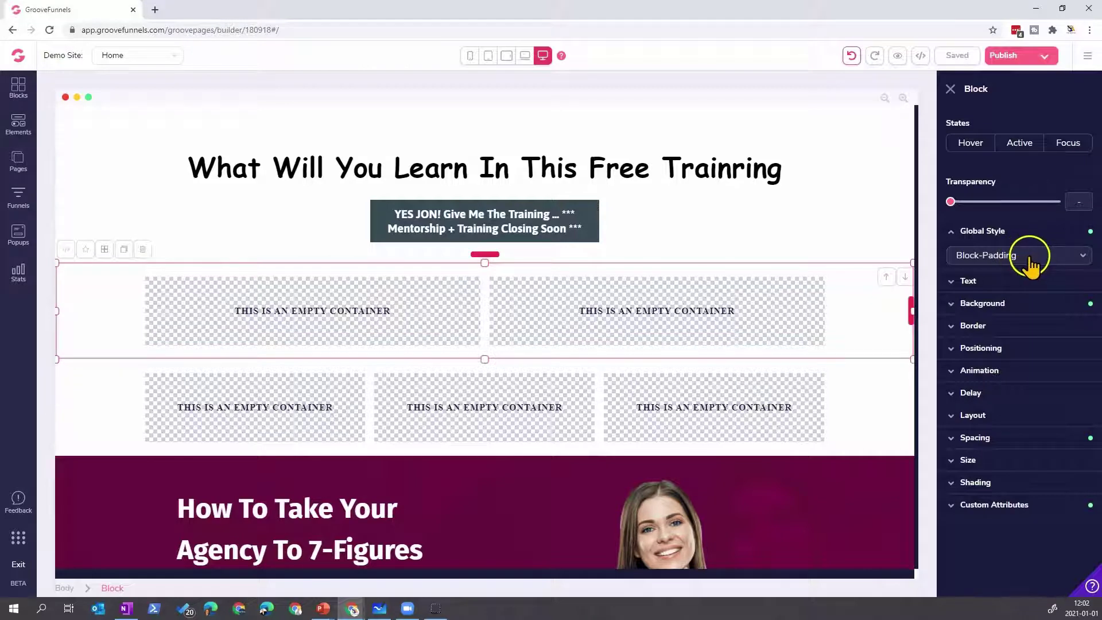
left_click(1027, 264)
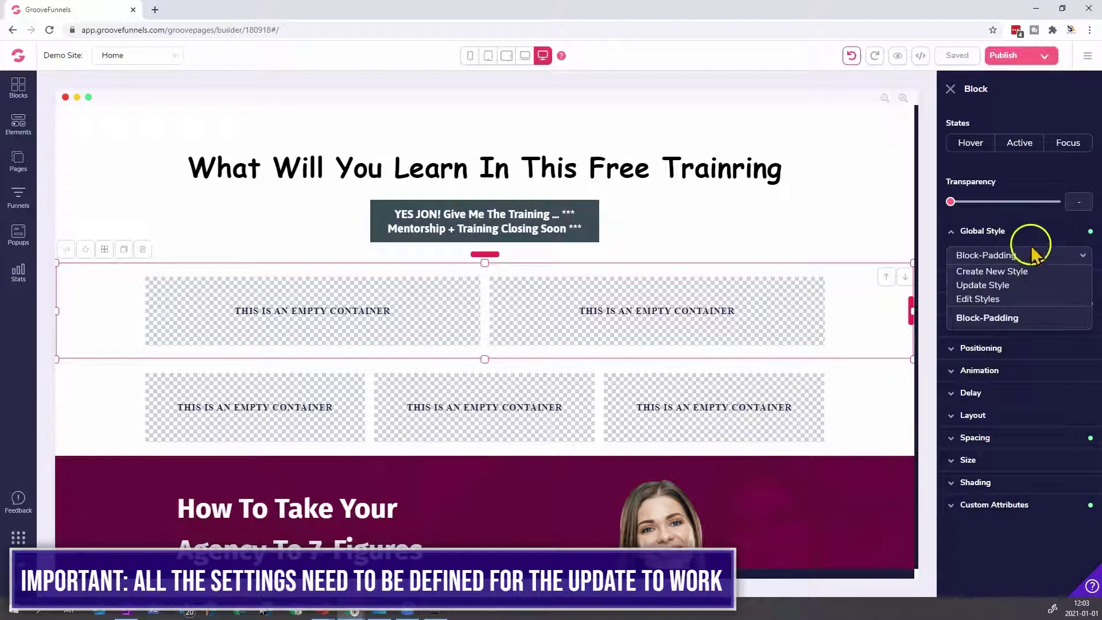
left_click(1024, 439)
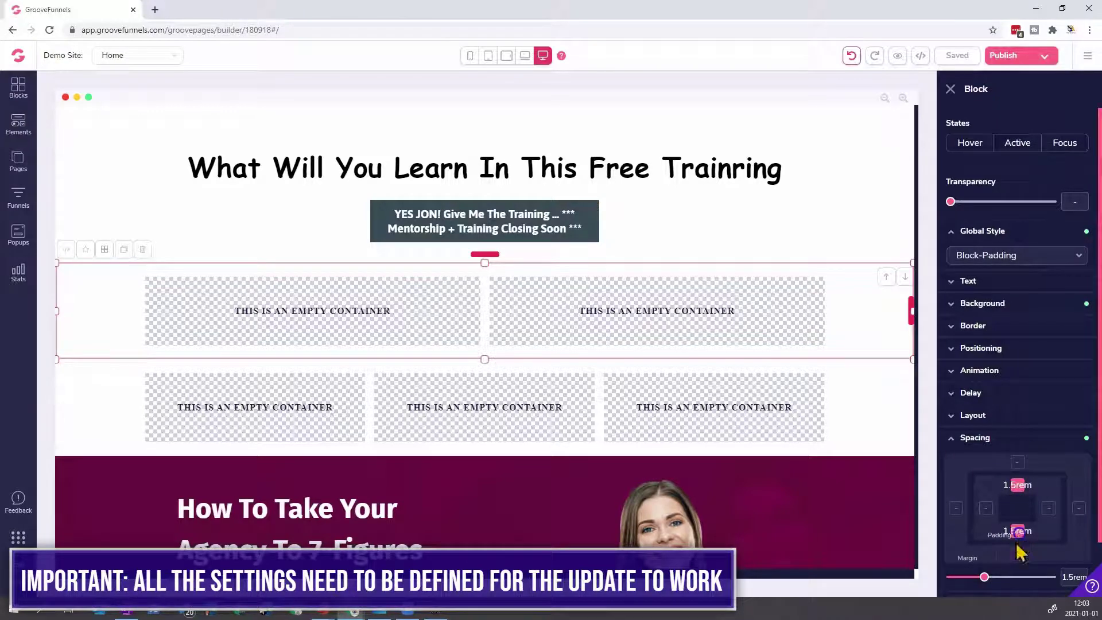
left_click_drag(984, 577, 1002, 577)
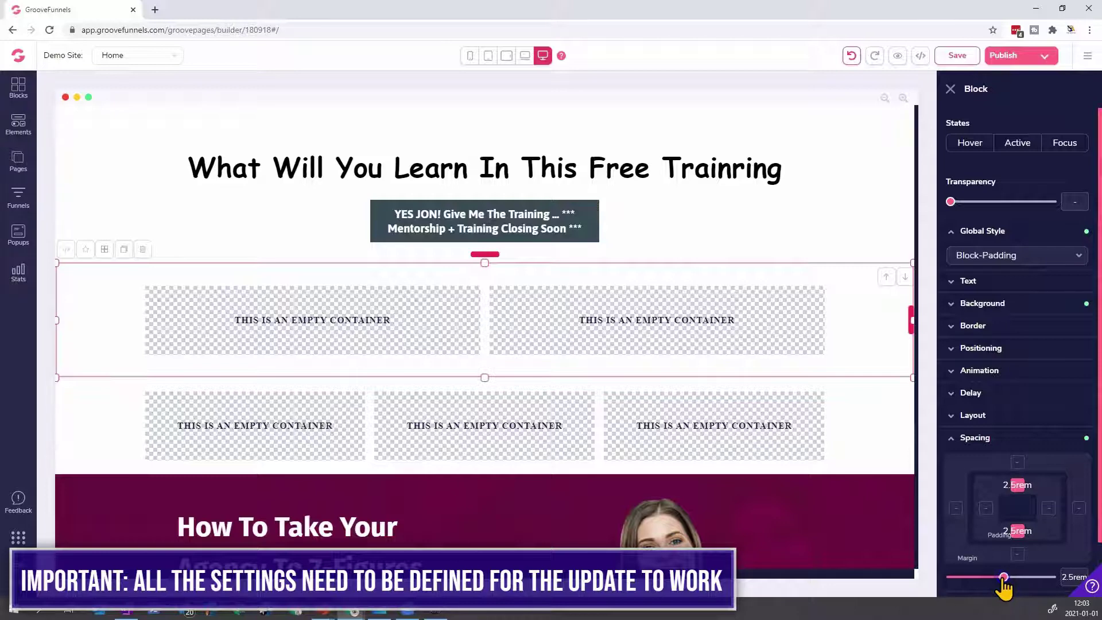
- Update the Block-Padding global style with the two-column block's current settings, overwriting the saved version
left_click(1032, 317)
left_click(1031, 317)
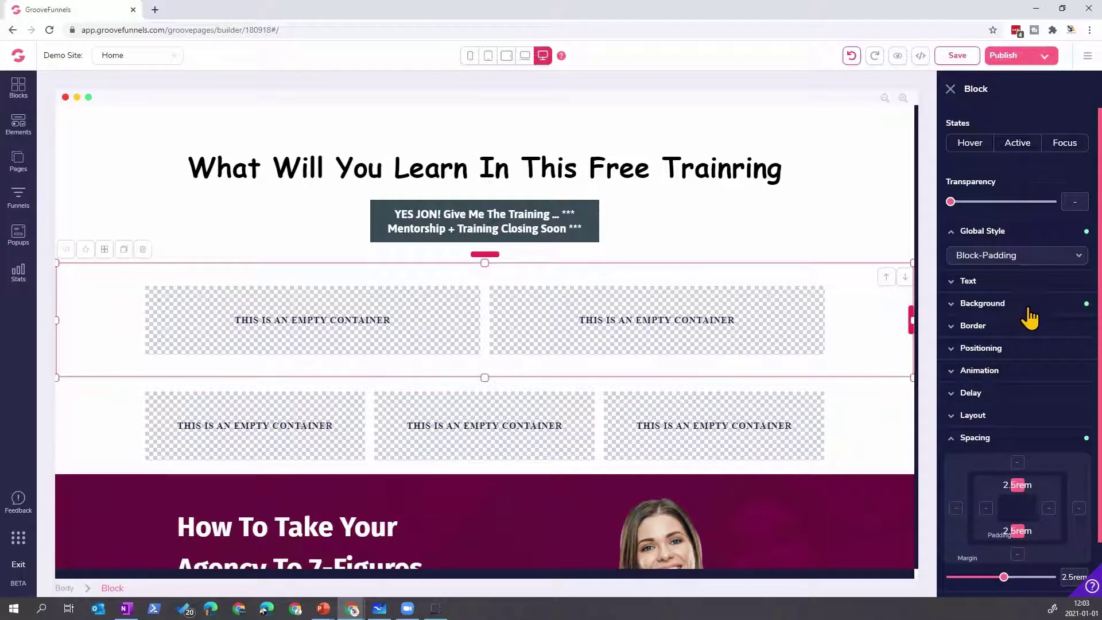
left_click(1008, 257)
left_click(1003, 287)
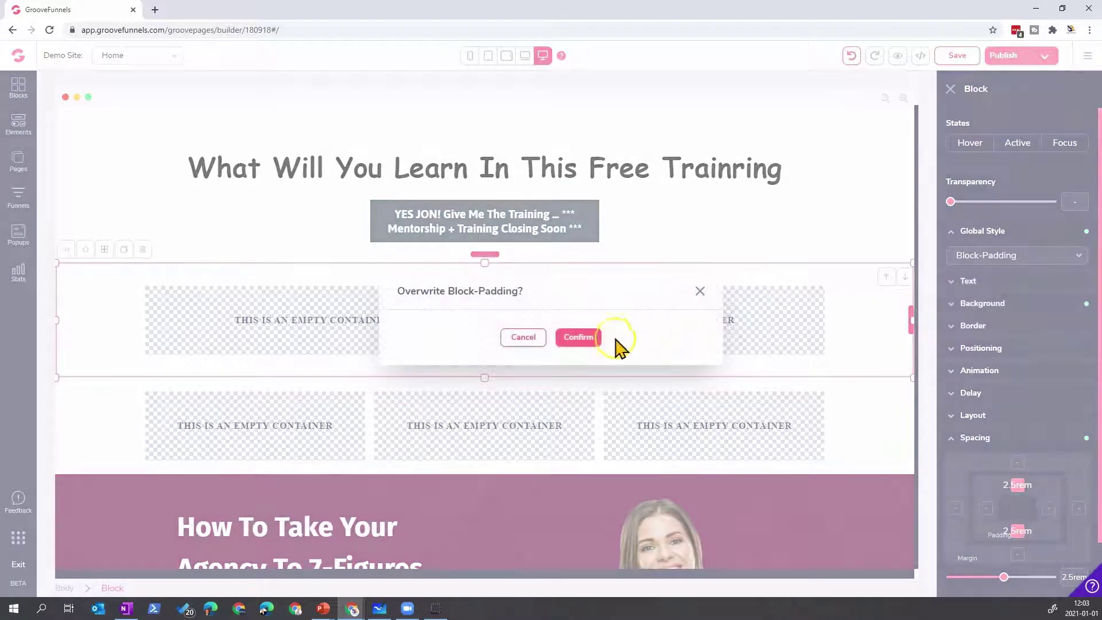
left_click(584, 340)
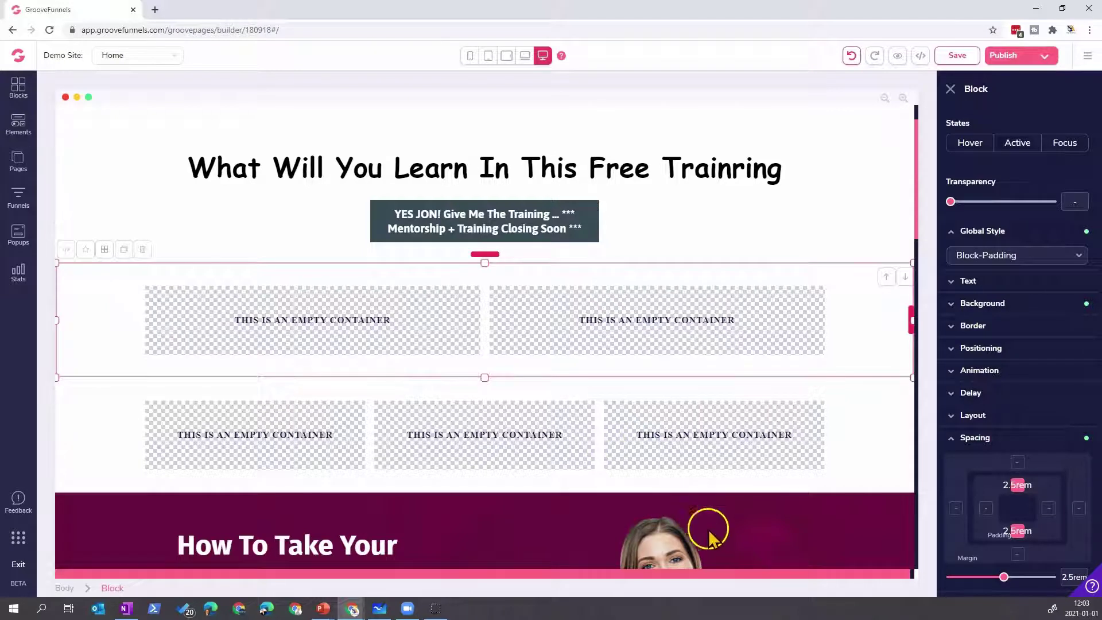
left_click(1027, 443)
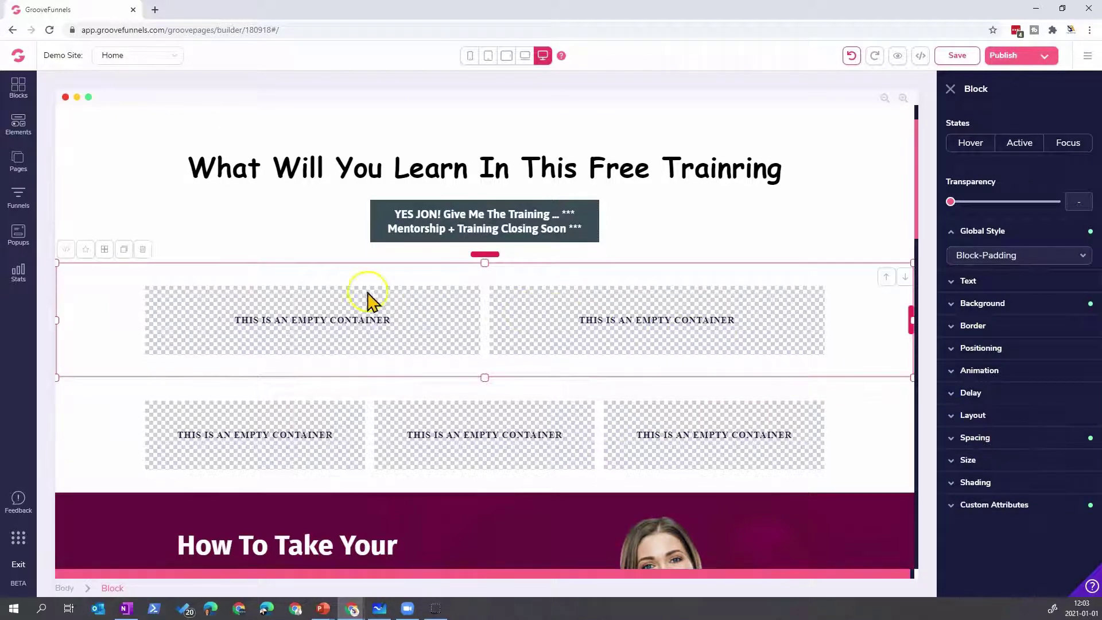
- Add a Paragraph text element to the first container of the two-column block and select it
left_click(19, 125)
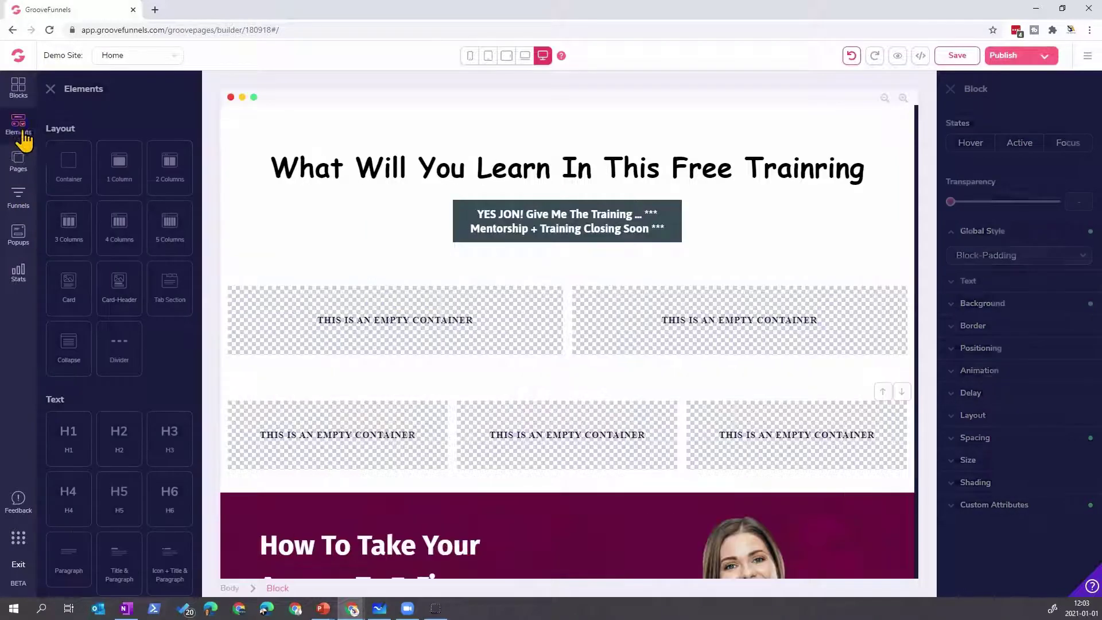
scroll(71, 451, "down", 3)
left_click_drag(71, 385, 468, 330)
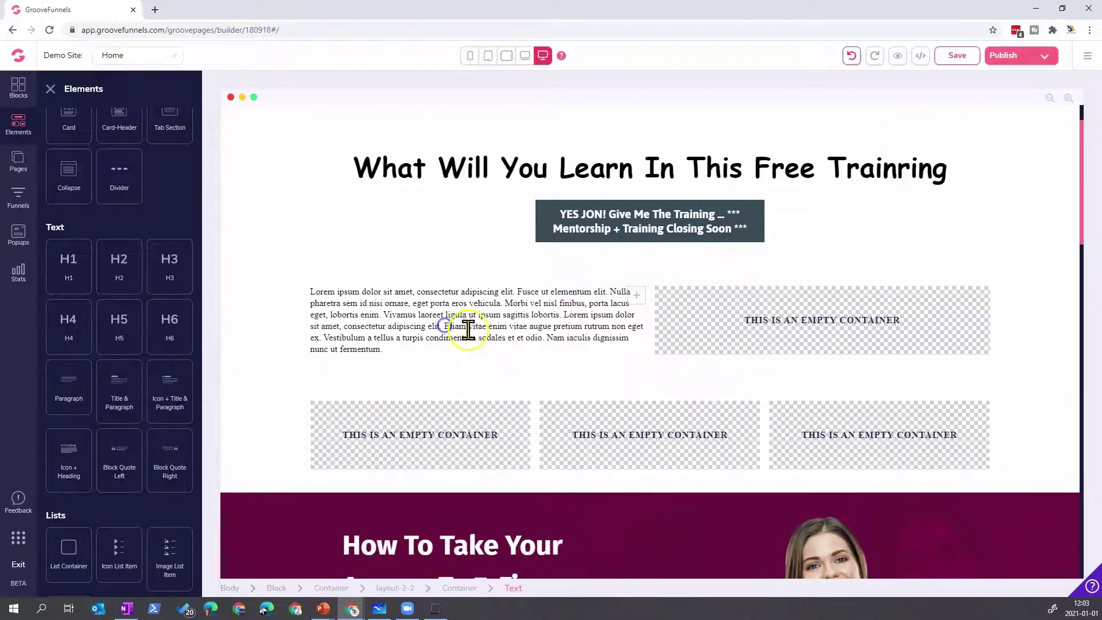
left_click(557, 327)
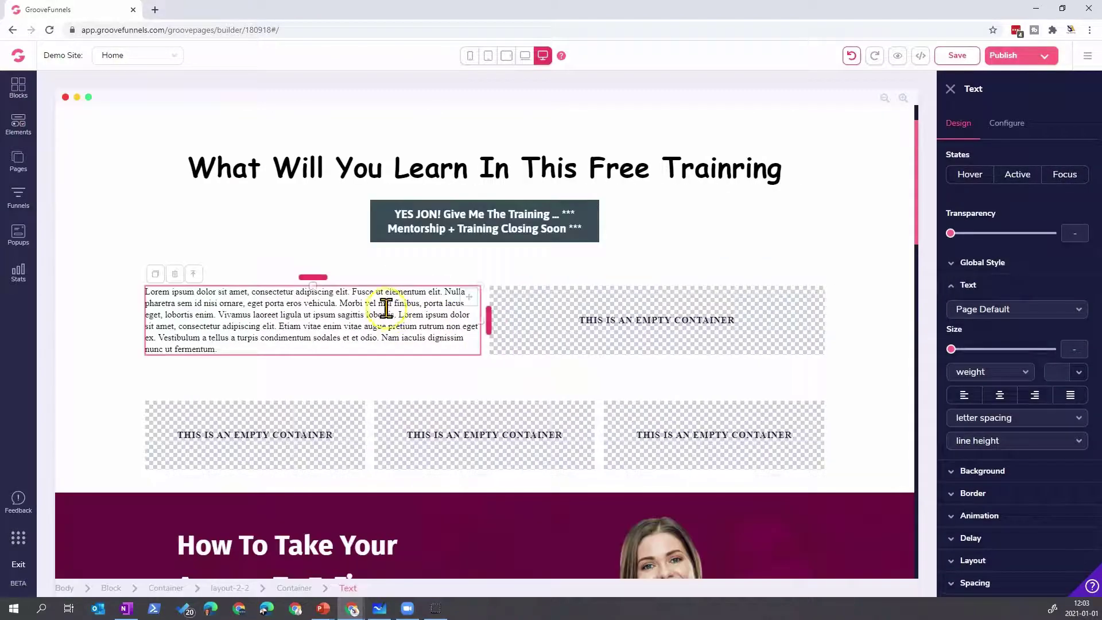
- Format the paragraph with the architects-daughter font at size 1.125rem and center alignment
left_click(1008, 311)
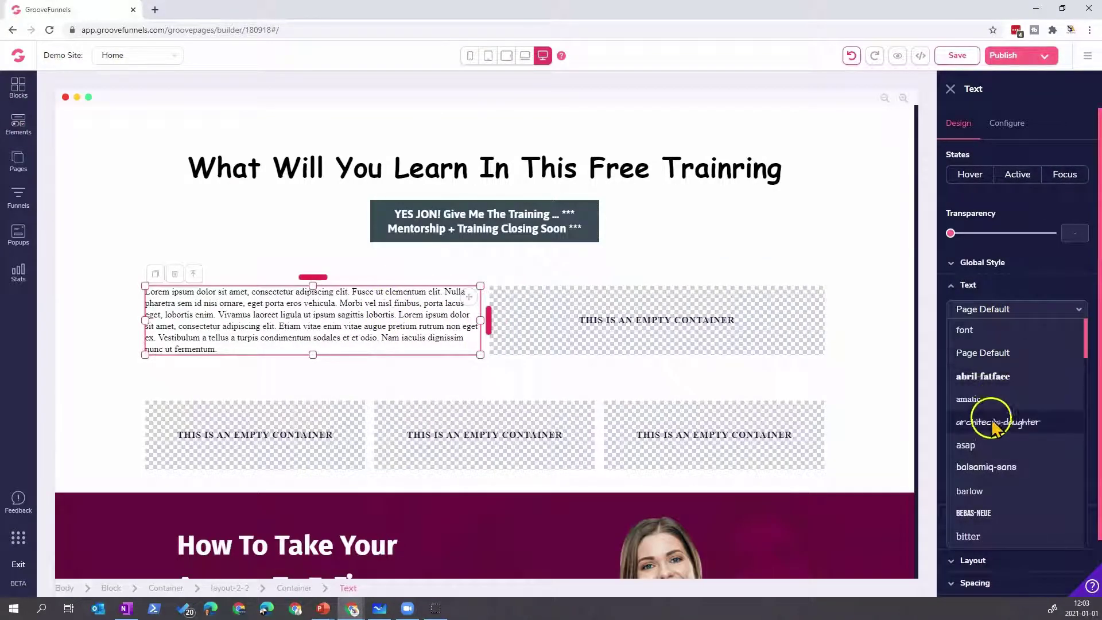
left_click(996, 422)
left_click_drag(951, 348, 982, 350)
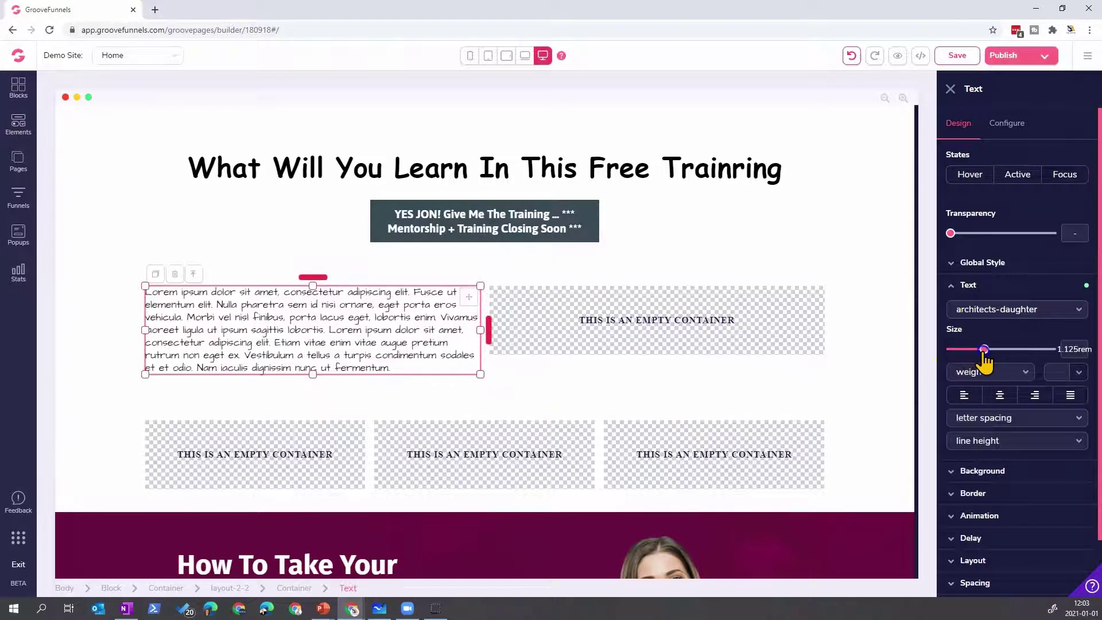
left_click(999, 395)
- Give the paragraph a light grey #D3D8DE background color
scroll(1001, 405, "down", 1)
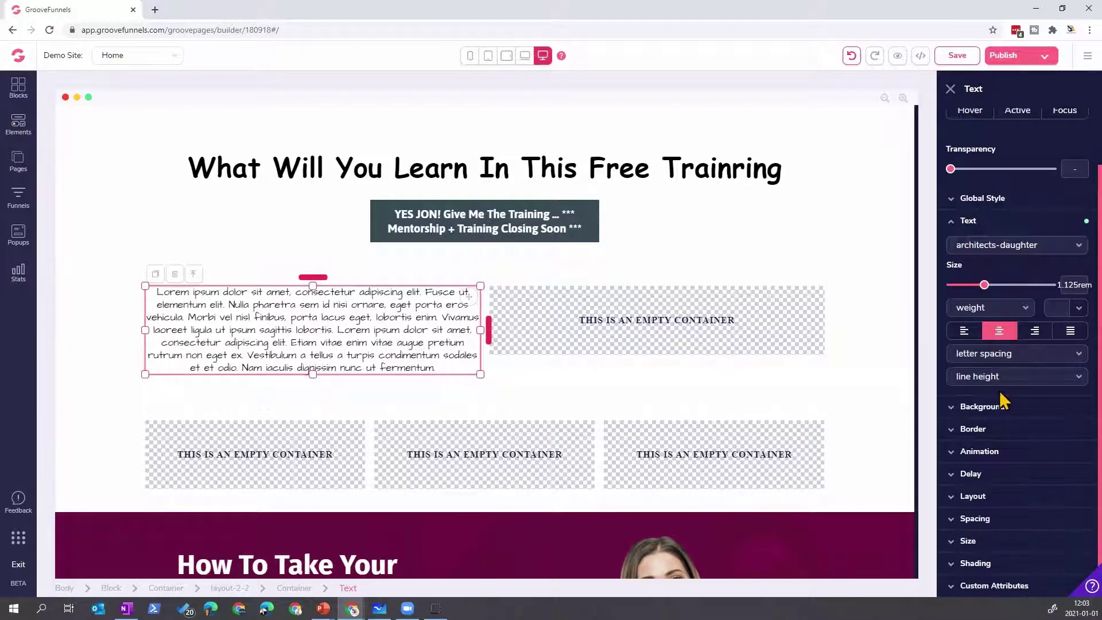
left_click(997, 409)
left_click(1070, 432)
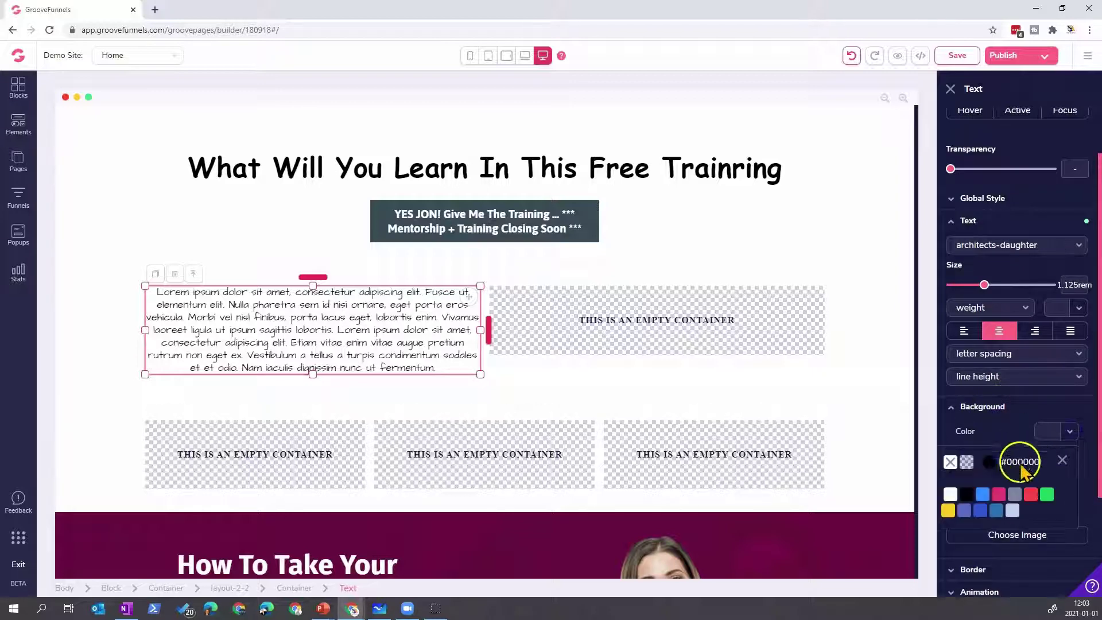
mouse_move(1014, 498)
left_click(1016, 579)
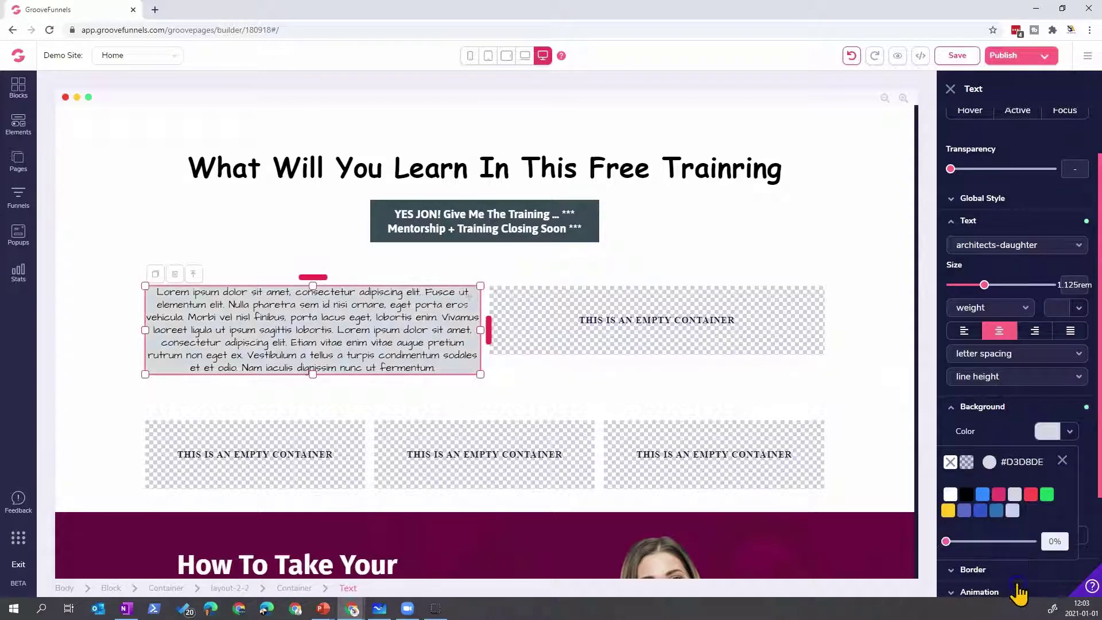
scroll(1016, 499, "down", 2)
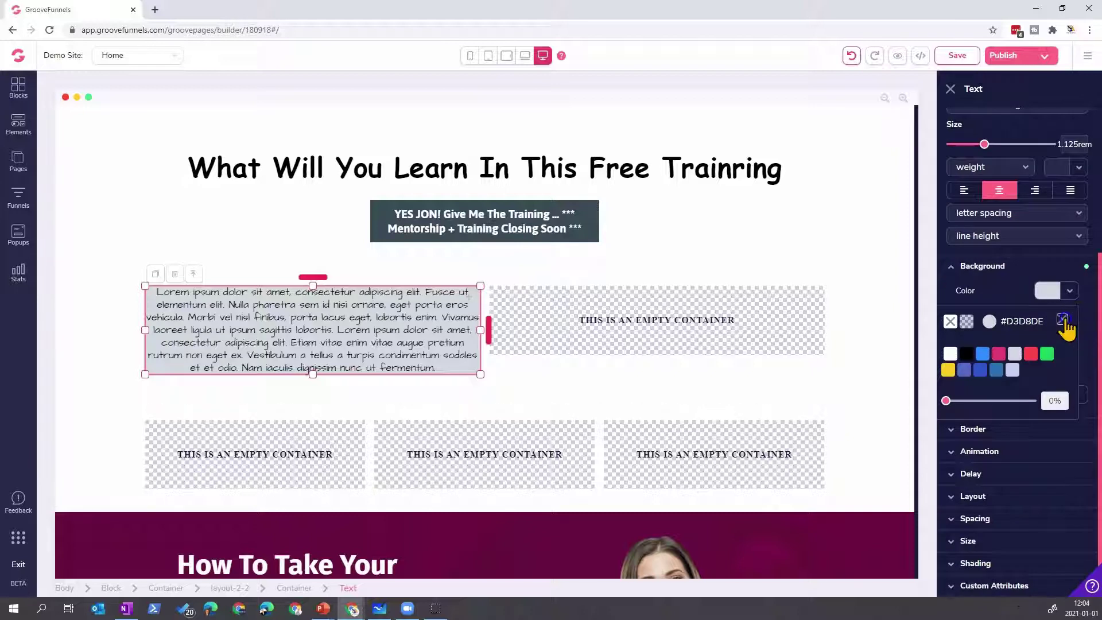
left_click(1065, 320)
- Set the first paragraph's padding to 1rem on all four sides
left_click(1003, 522)
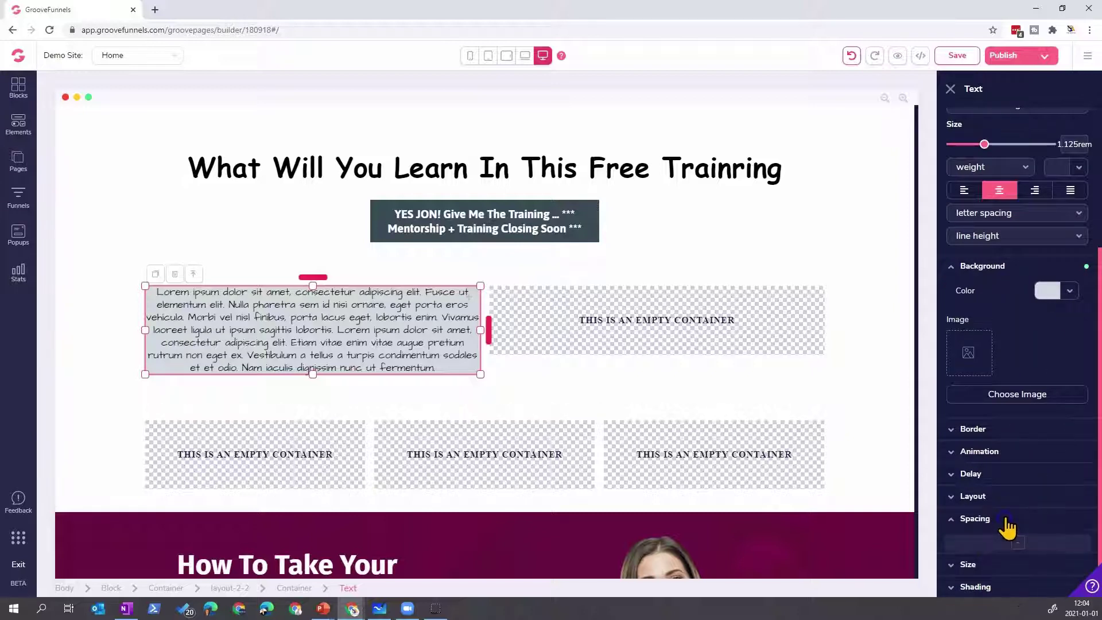
left_click(1017, 496)
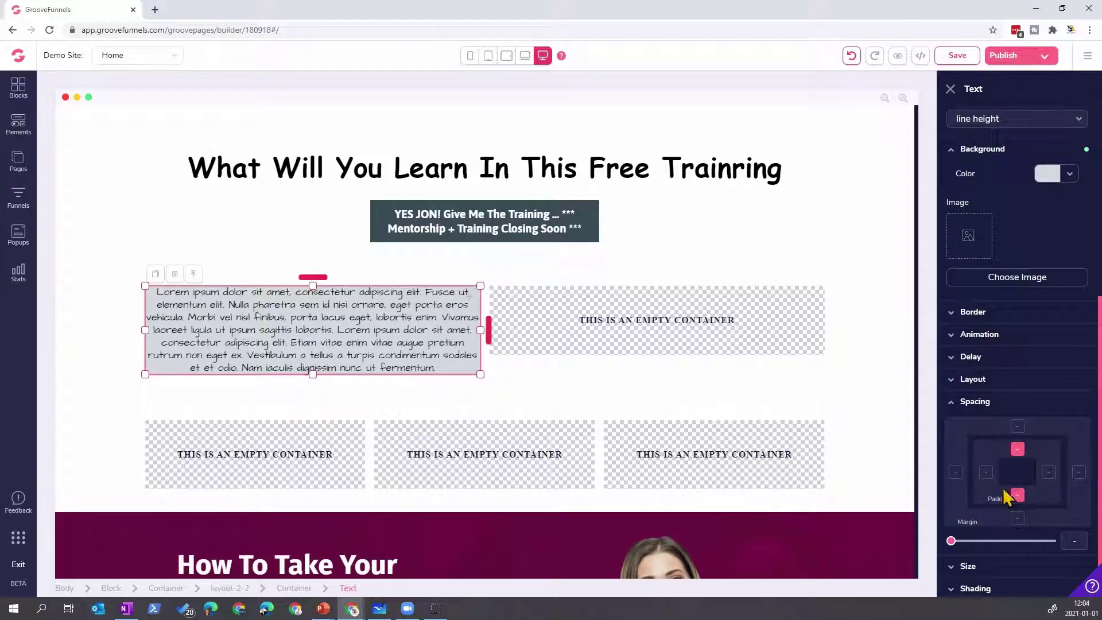
left_click(987, 472)
left_click(1049, 471)
left_click_drag(951, 541, 976, 542)
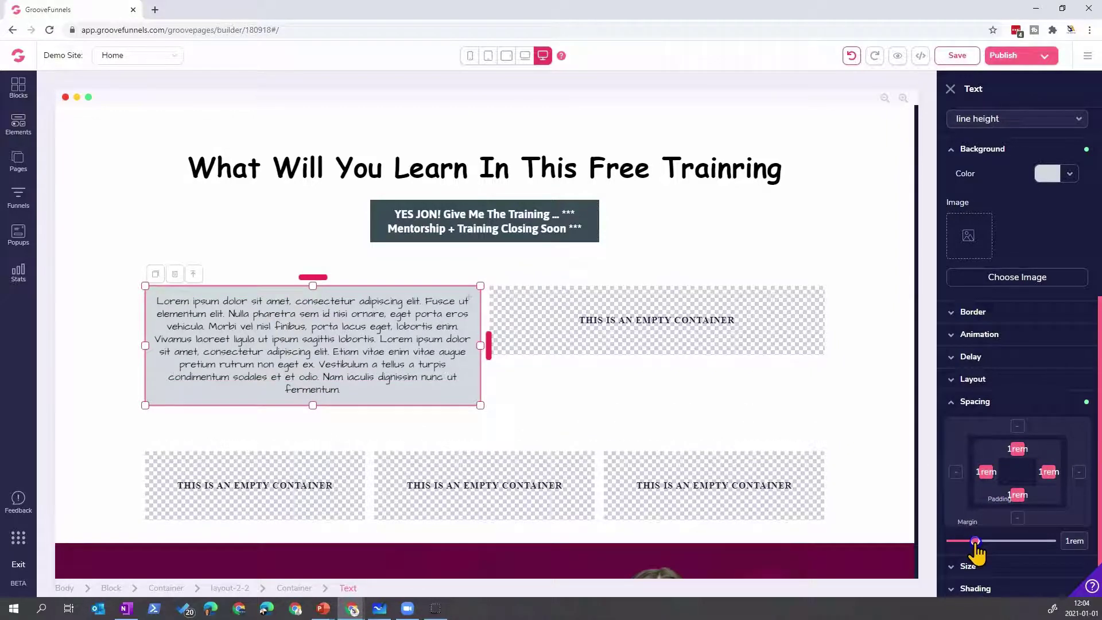
- Apply an md shadow to the first paragraph and deselect it
scroll(1014, 494, "down", 1)
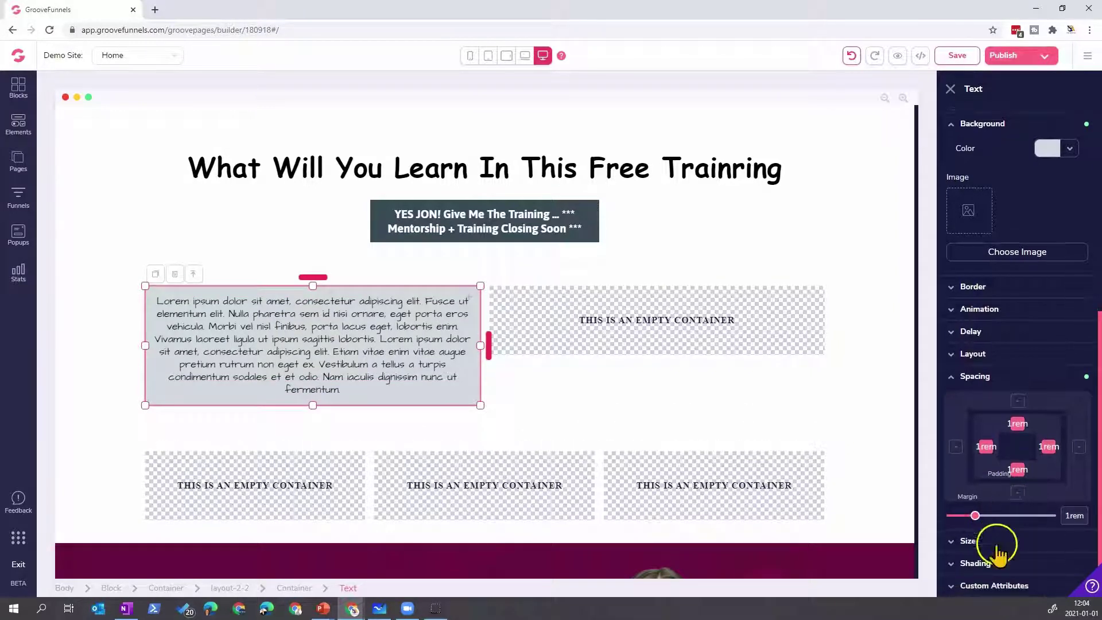
left_click(996, 570)
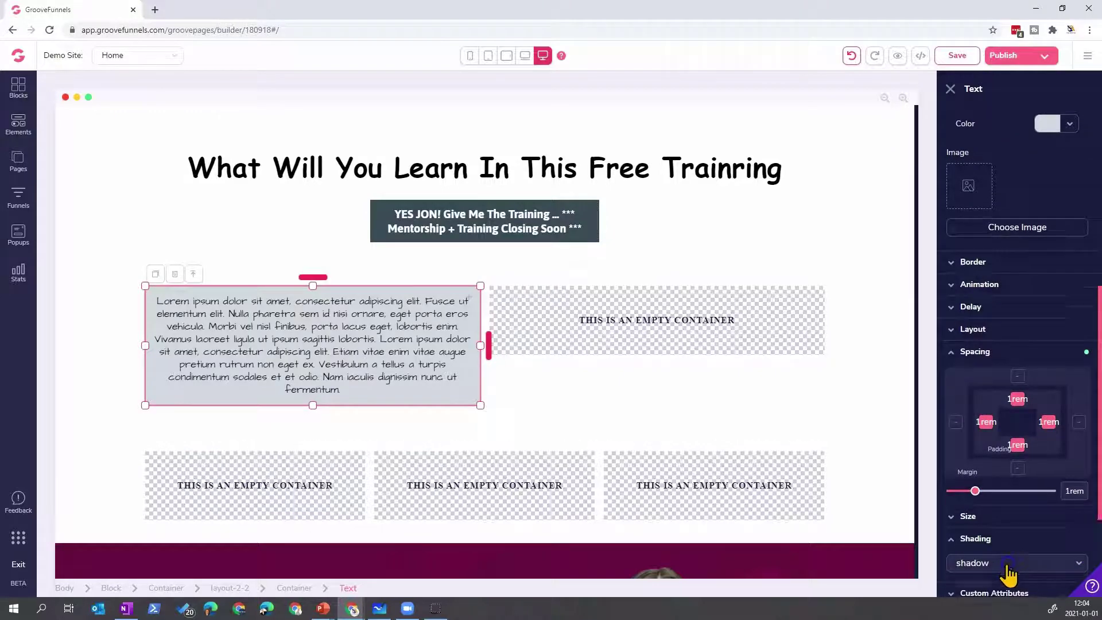
left_click(1002, 563)
left_click(966, 470)
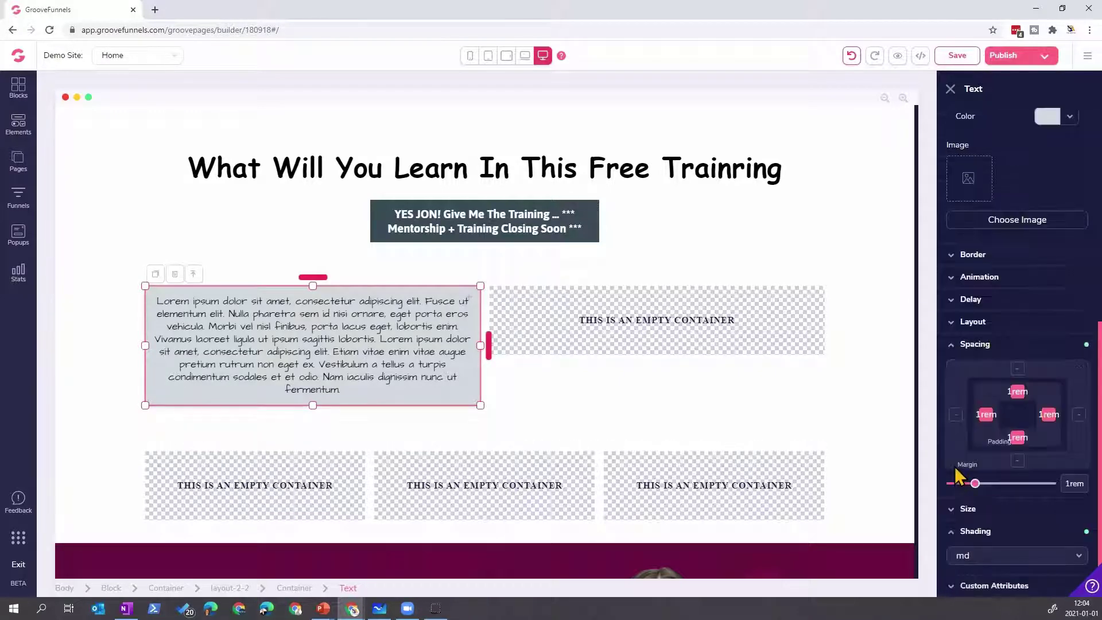
left_click(672, 416)
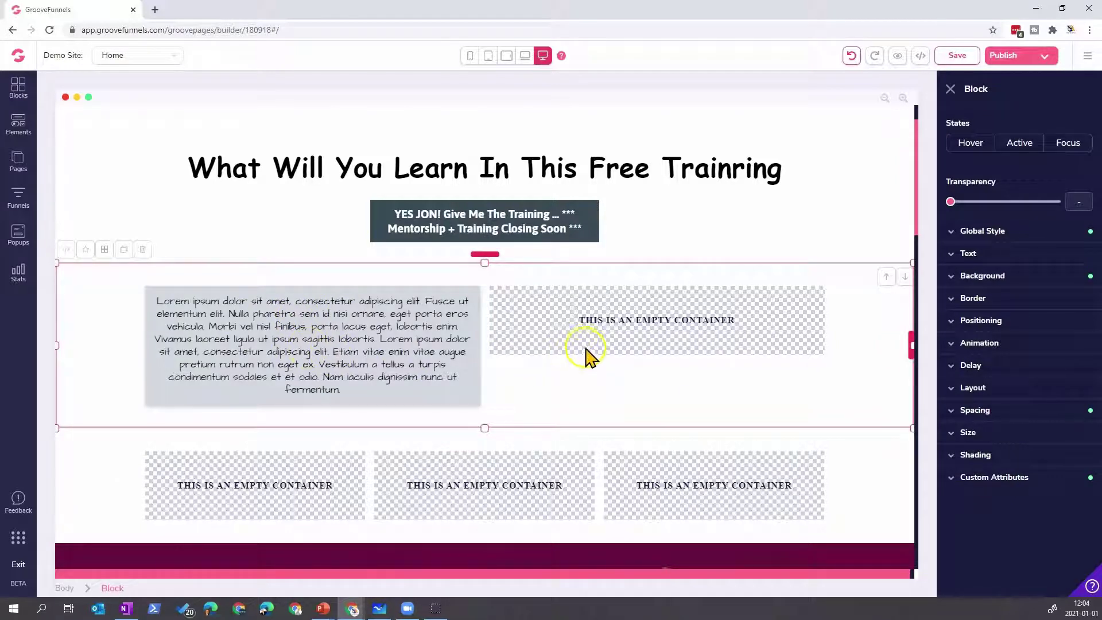
- Save the first paragraph's formatting as a new global style named Txt-Card-Gray
left_click(269, 355)
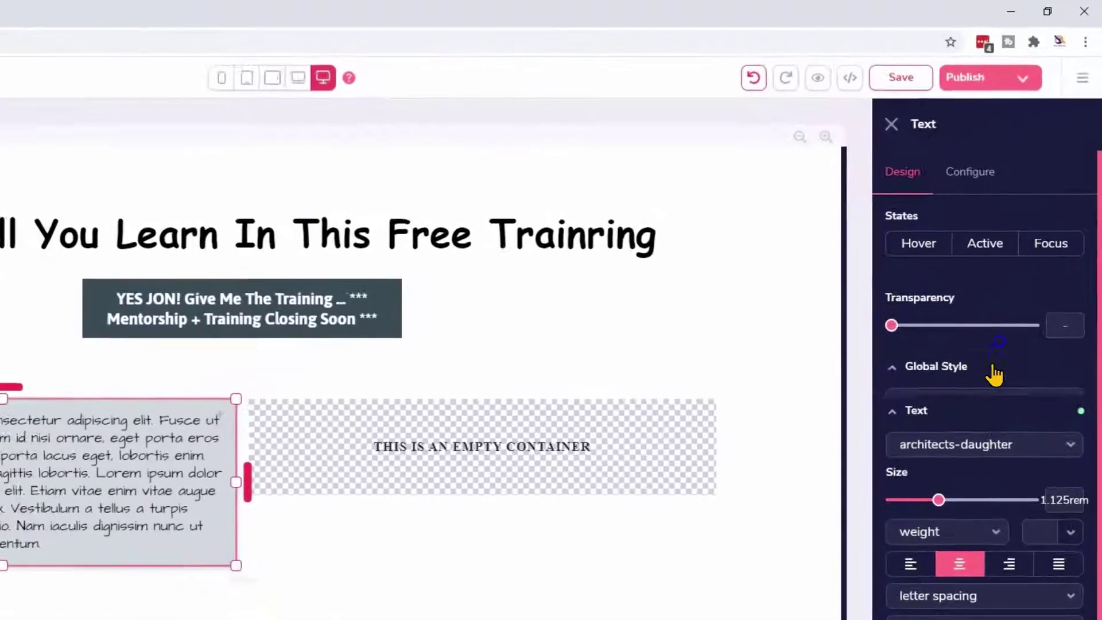
left_click(1019, 279)
left_click(1008, 303)
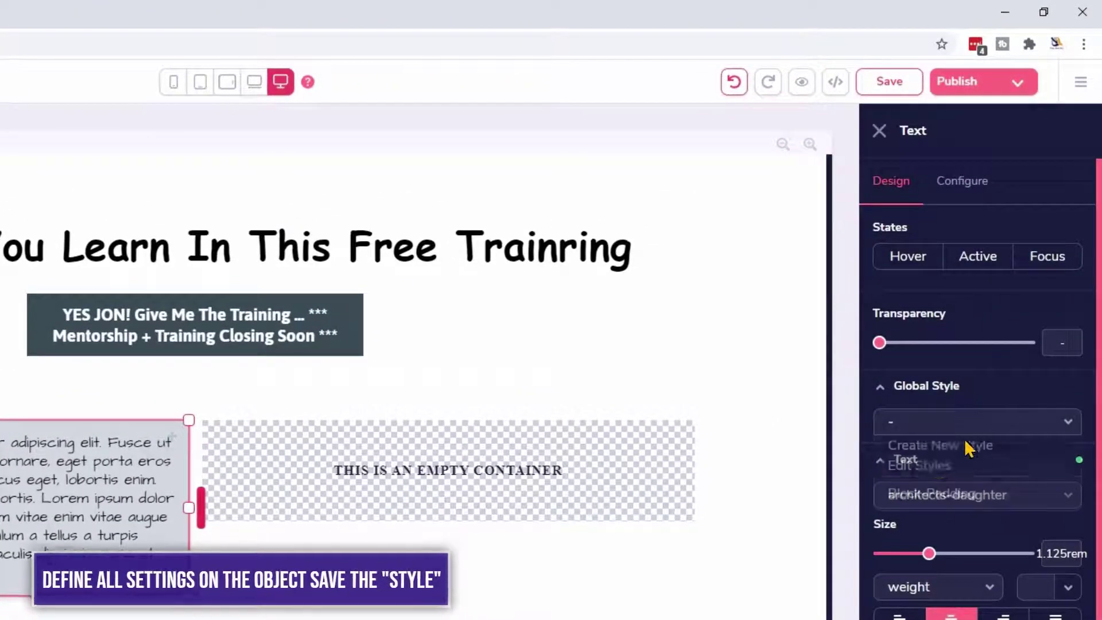
left_click(933, 445)
left_click(937, 425)
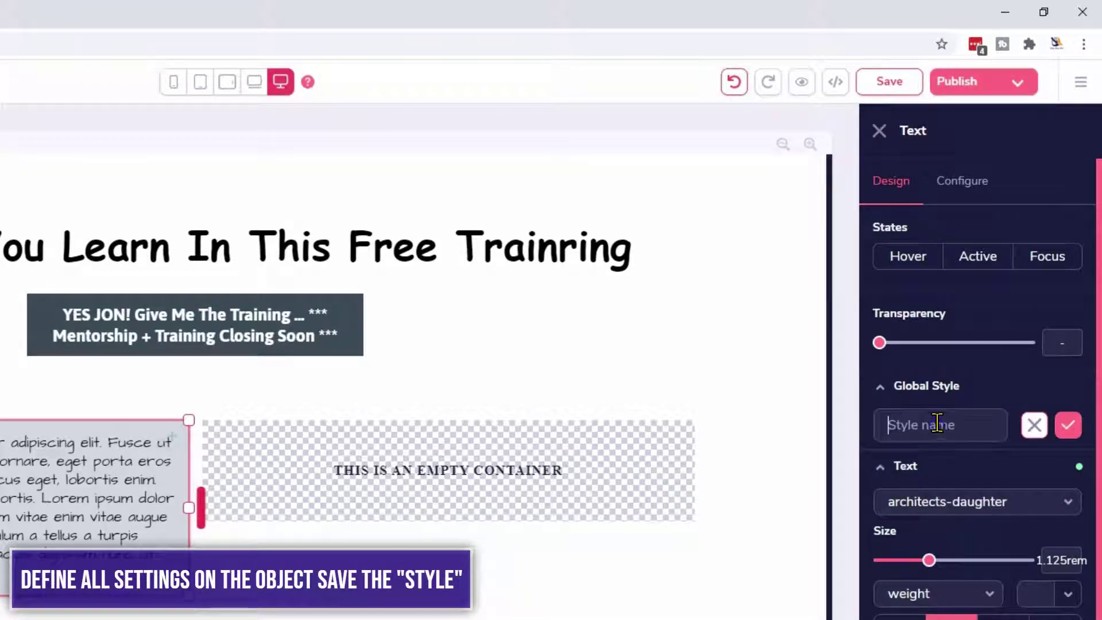
type("Txt-Ca")
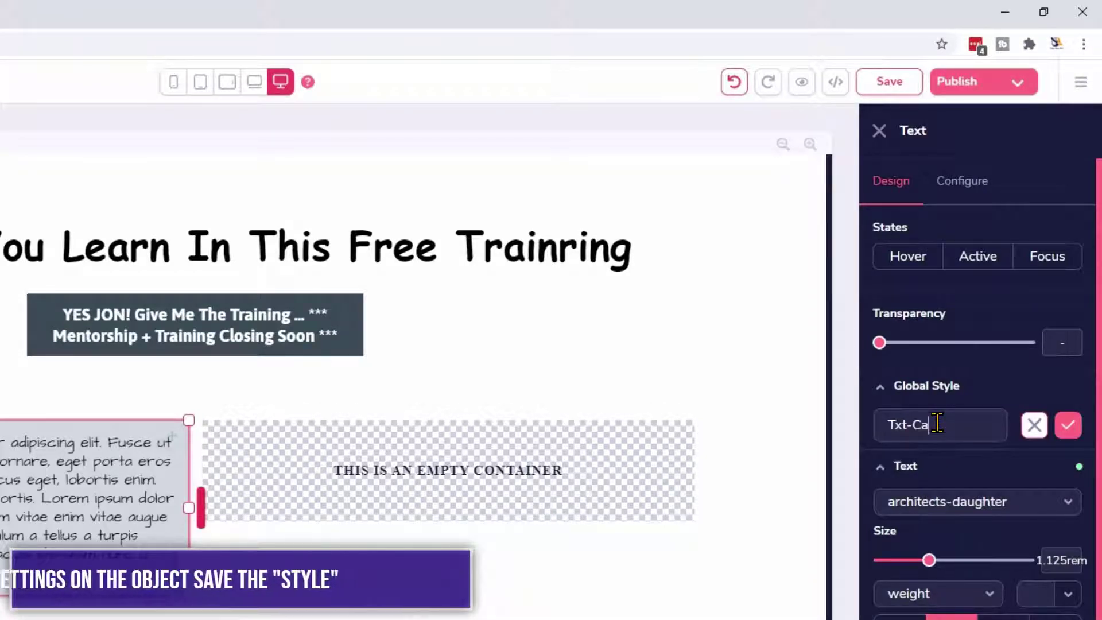
type("rd-Gray")
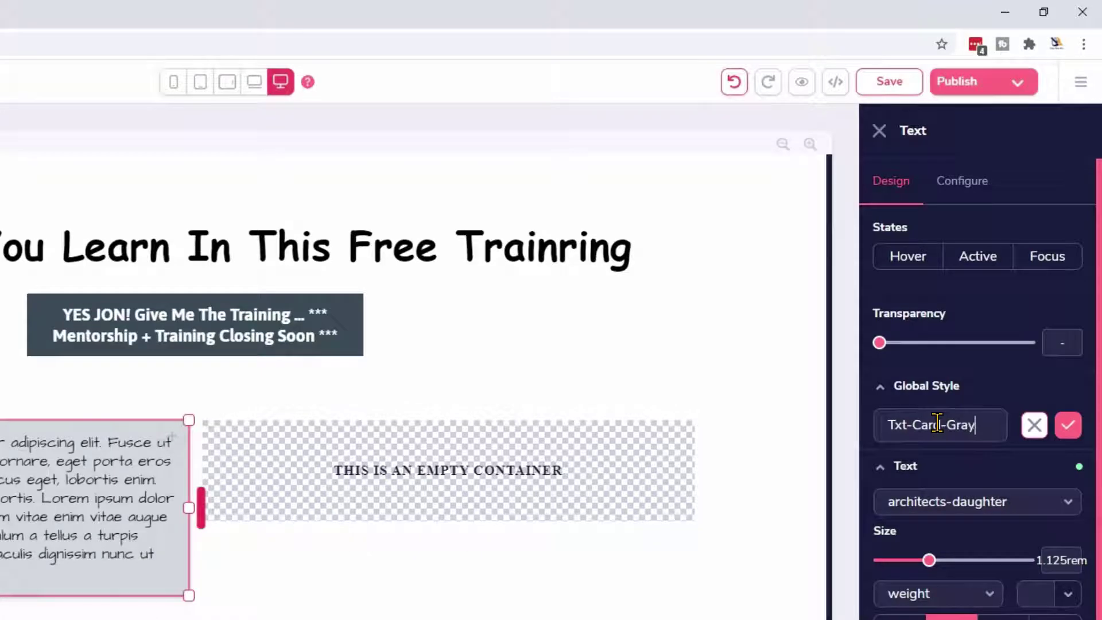
left_click(1067, 425)
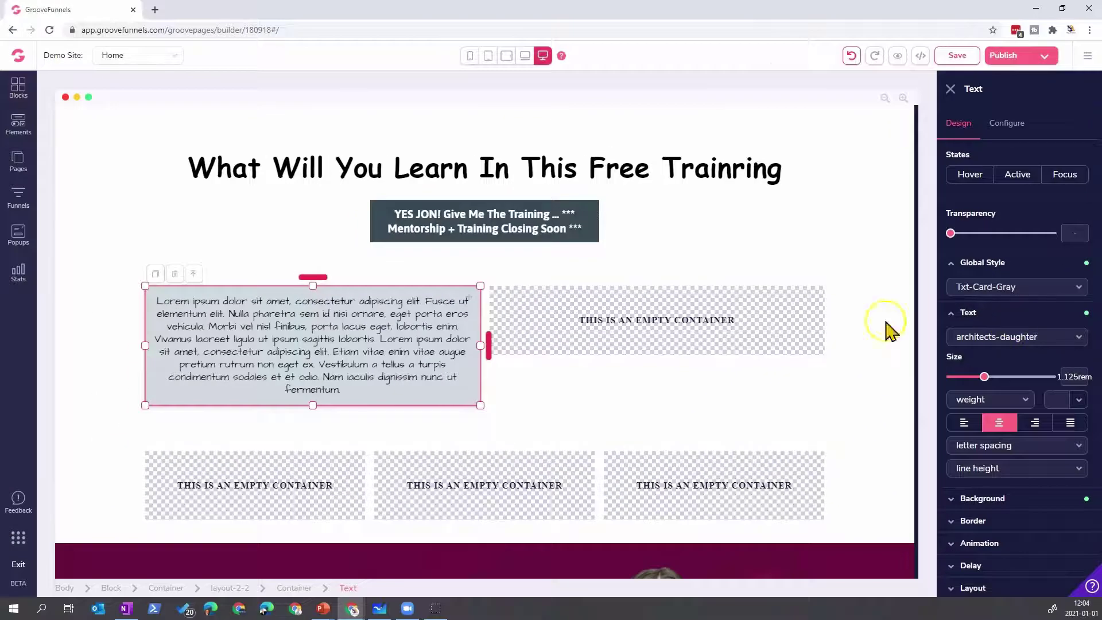
- Add a Paragraph text element to the second container of the two-column block and select it
left_click(25, 132)
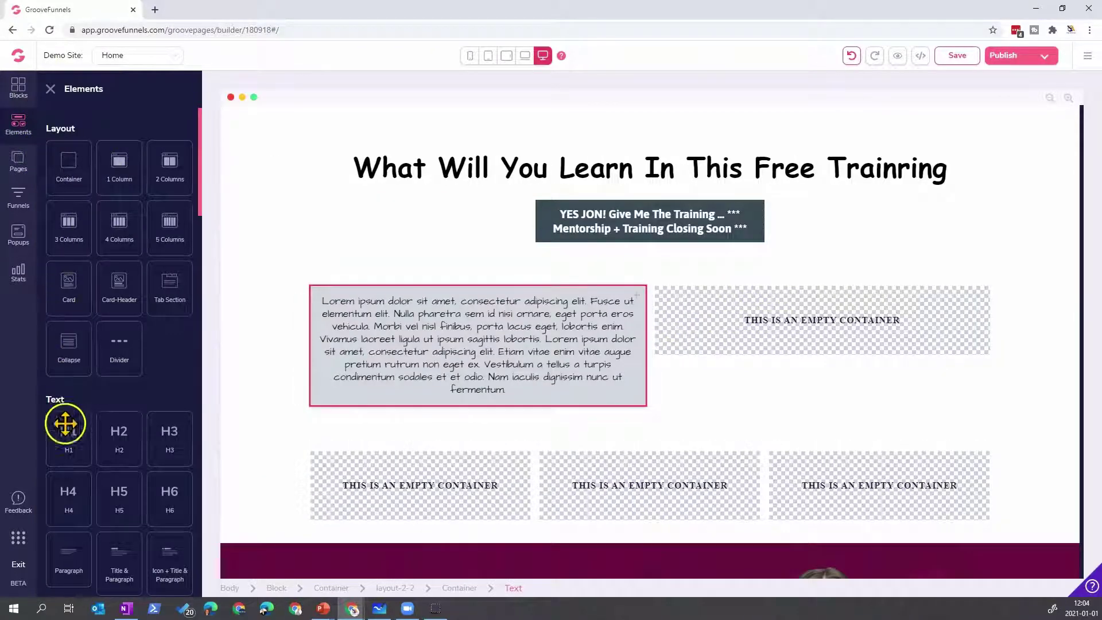
left_click_drag(101, 559, 720, 337)
left_click(727, 323)
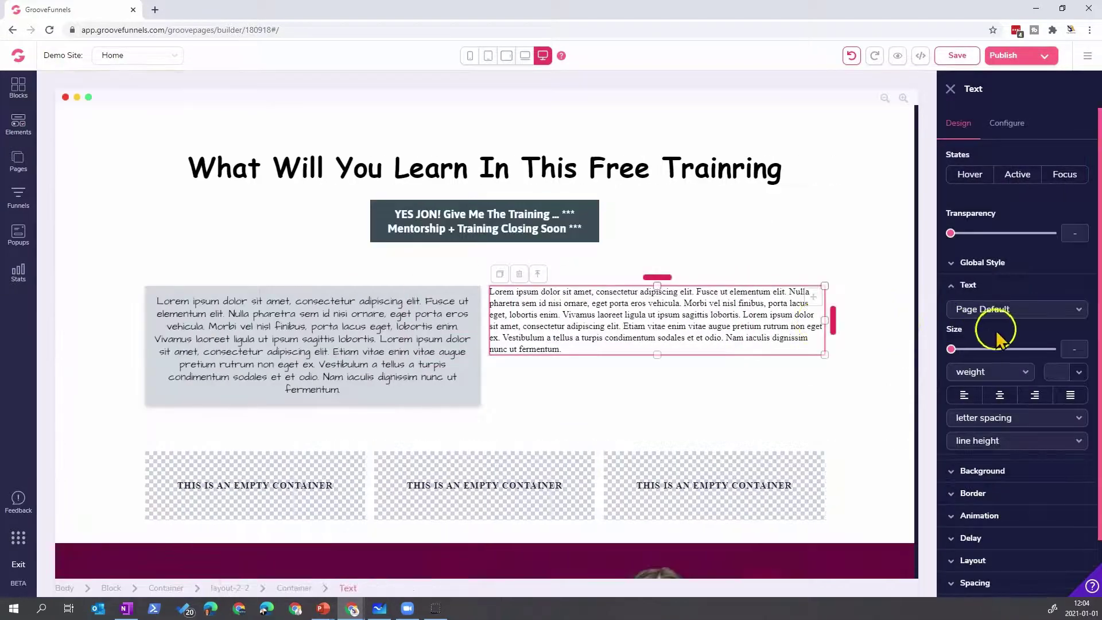
- Apply the Txt-Card-Gray global style to the paragraph in the second container
left_click(997, 264)
left_click(998, 286)
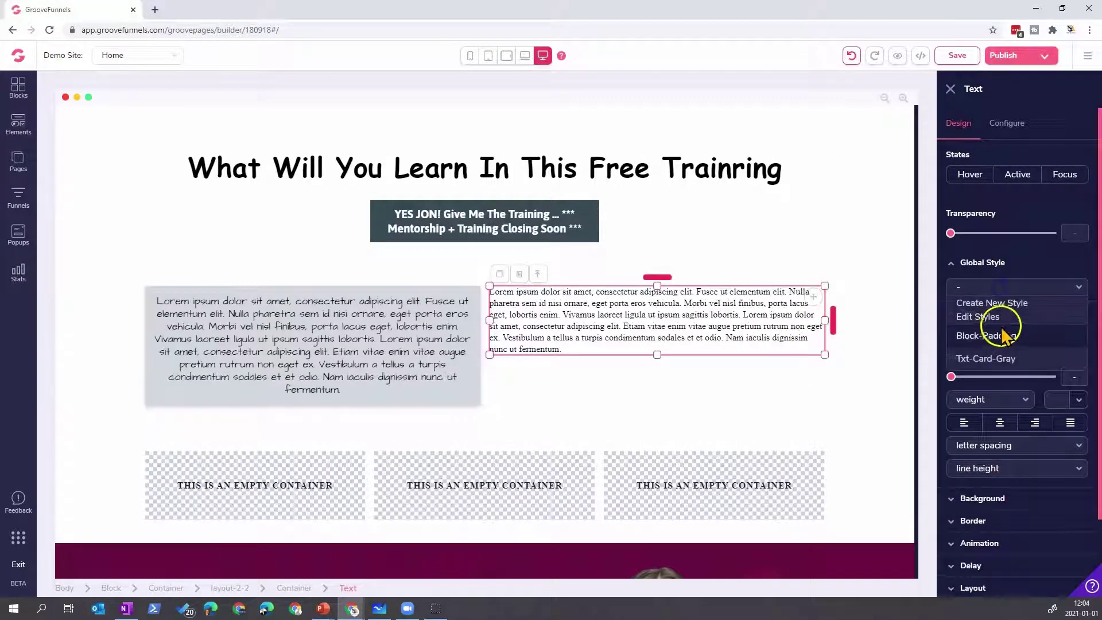
left_click(1003, 361)
left_click(888, 372)
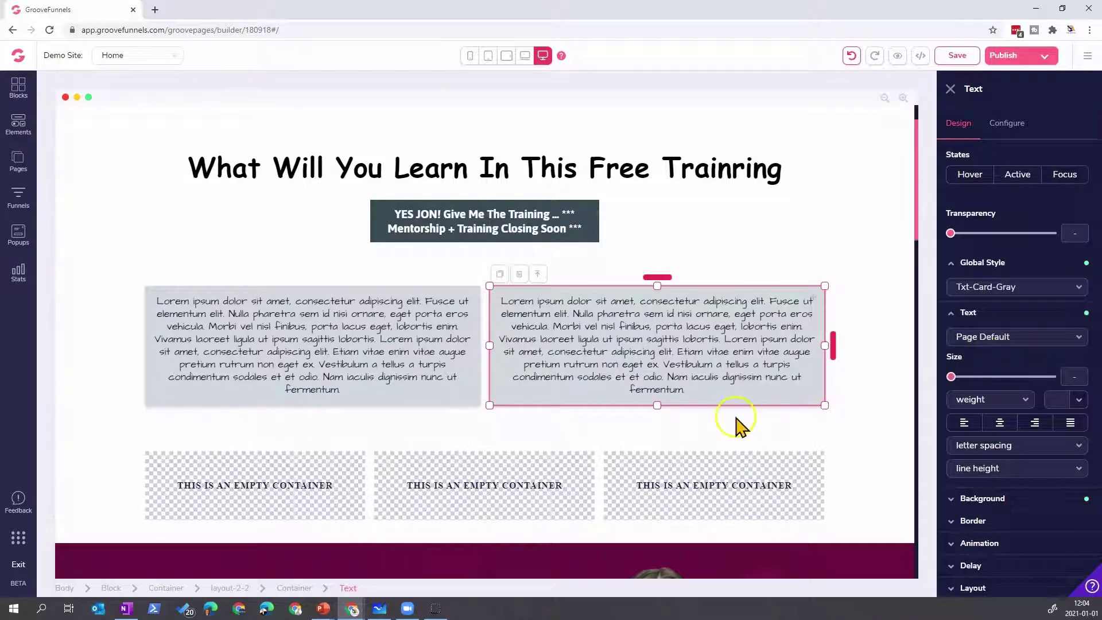
scroll(498, 442, "down", 1)
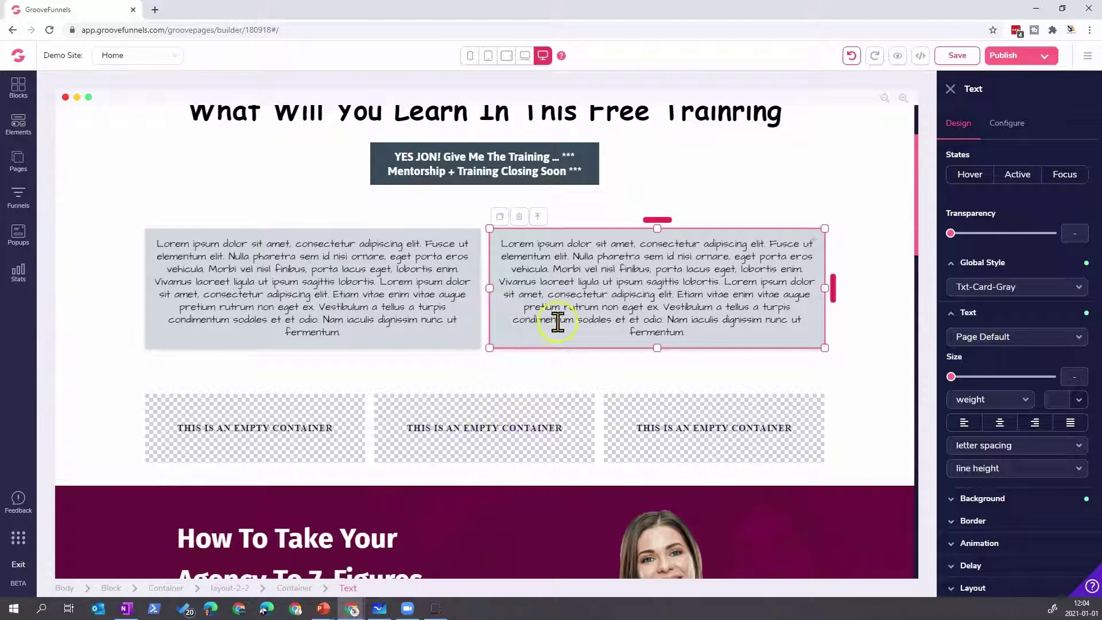
- Select the first paragraph and review its background, spacing and shading settings
left_click(406, 289)
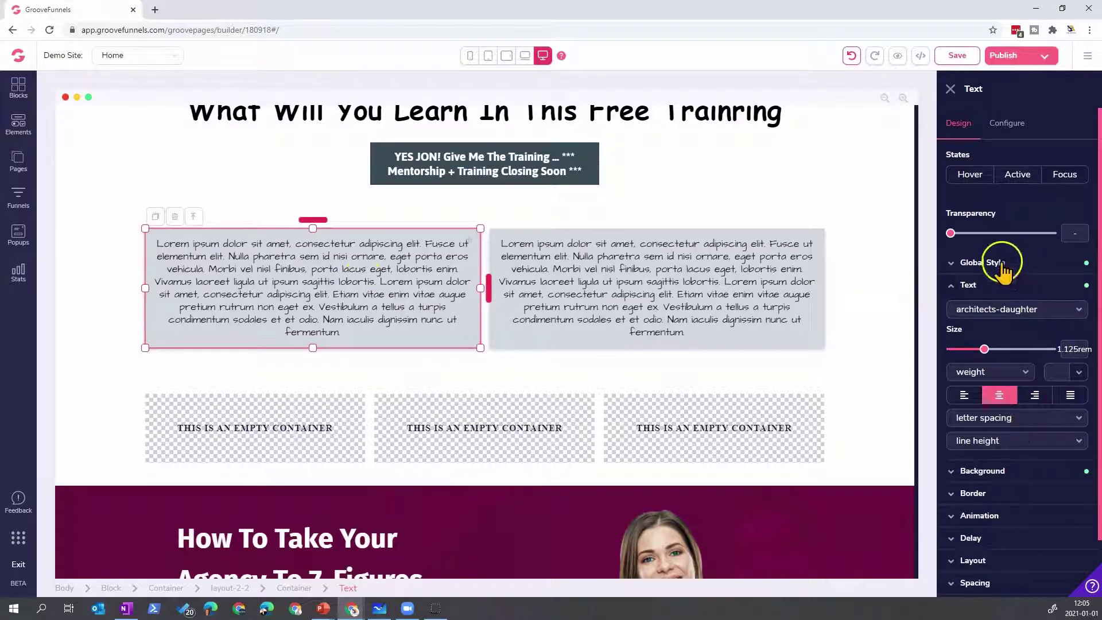
scroll(1004, 350, "down", 1)
scroll(1010, 402, "down", 2)
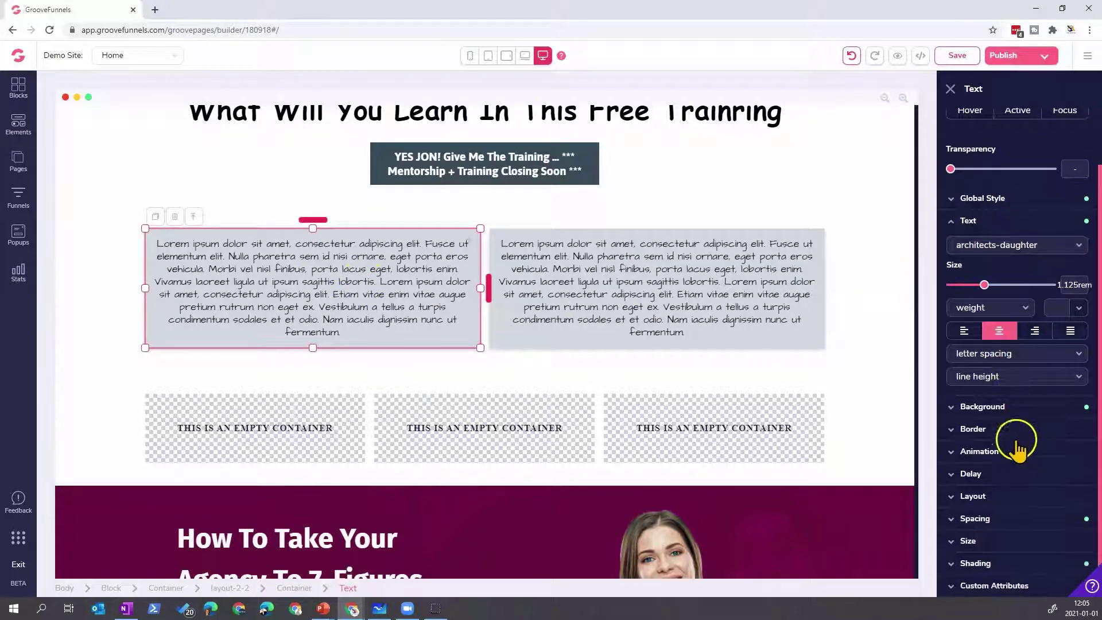
left_click(1005, 411)
scroll(1019, 436, "down", 3)
left_click(1033, 518)
scroll(1027, 545, "down", 3)
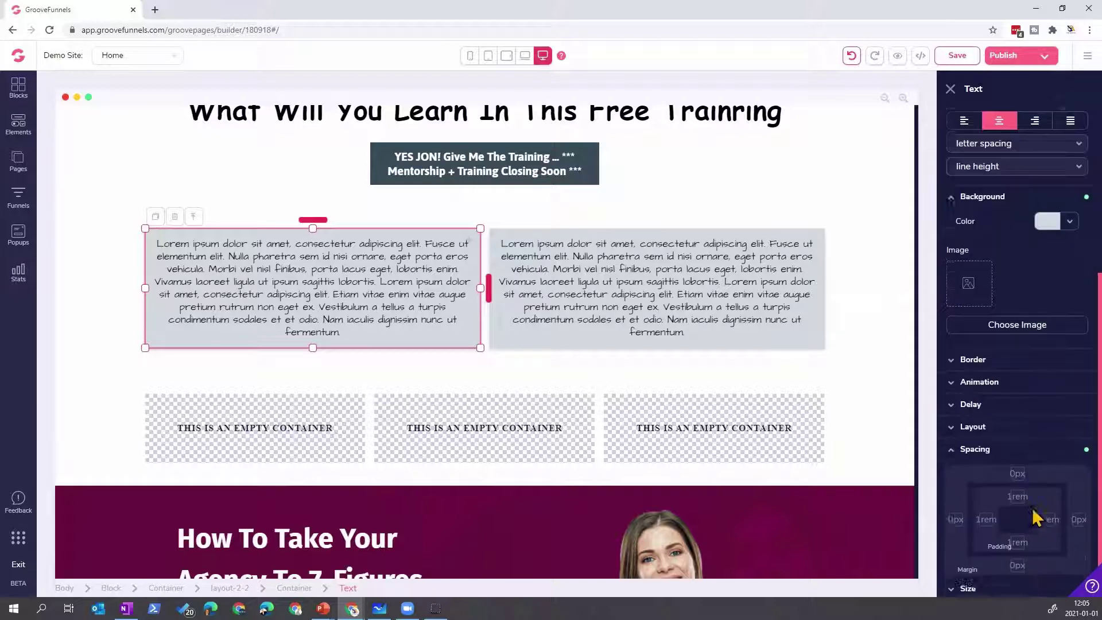
left_click(1021, 565)
scroll(1021, 566, "down", 1)
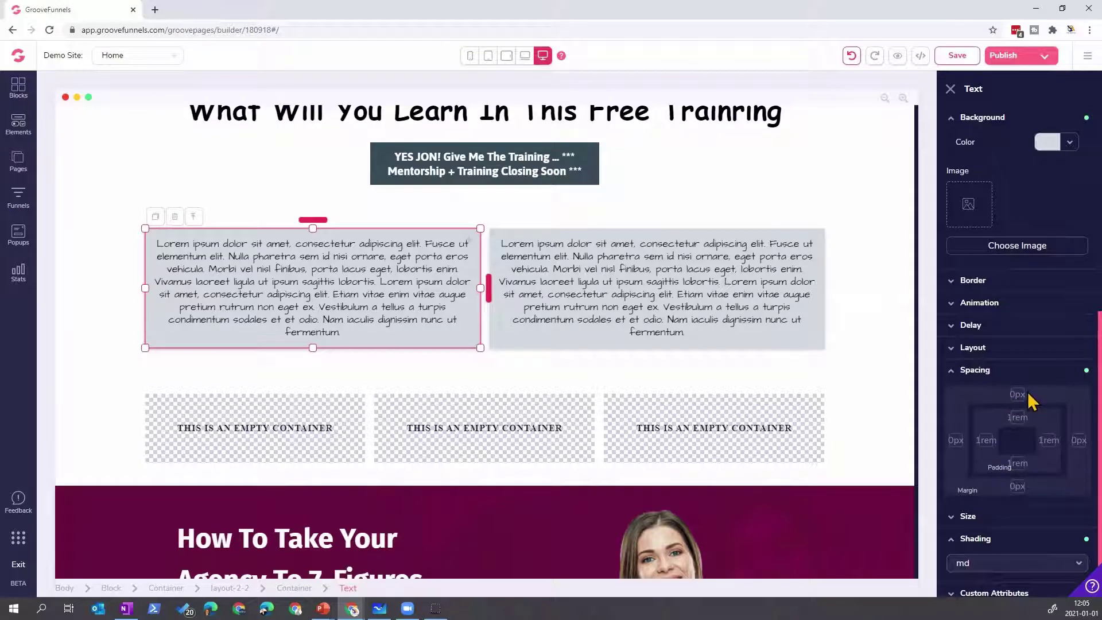
- Set the first paragraph's margin to 1rem on all four sides
left_click(1020, 395)
left_click(1078, 440)
left_click(1012, 487)
left_click(956, 441)
left_click(956, 441)
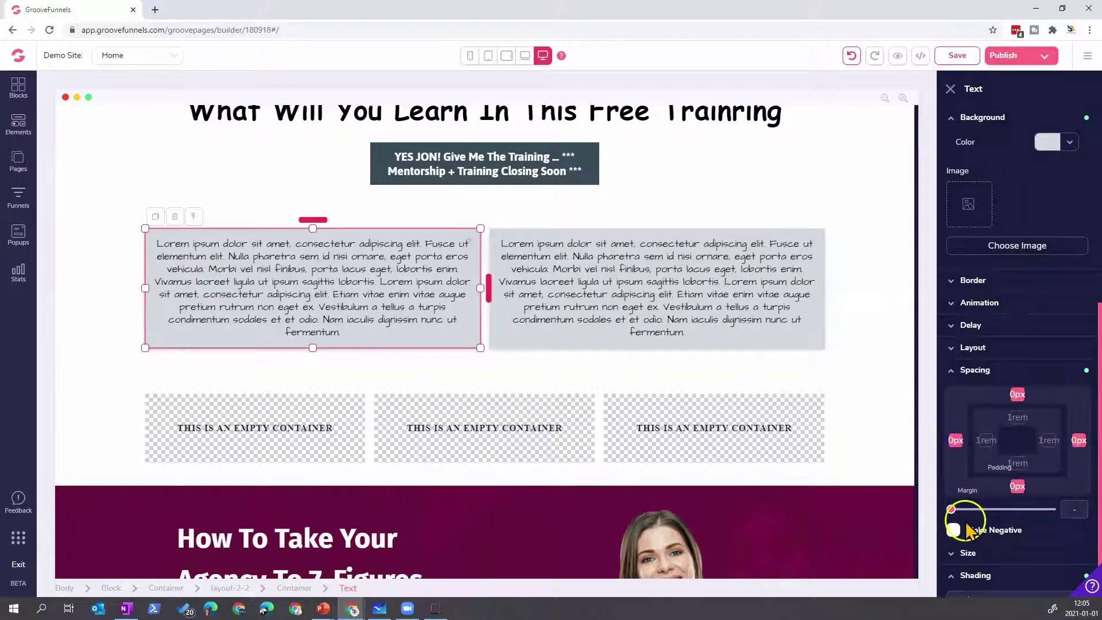
left_click_drag(953, 510, 974, 511)
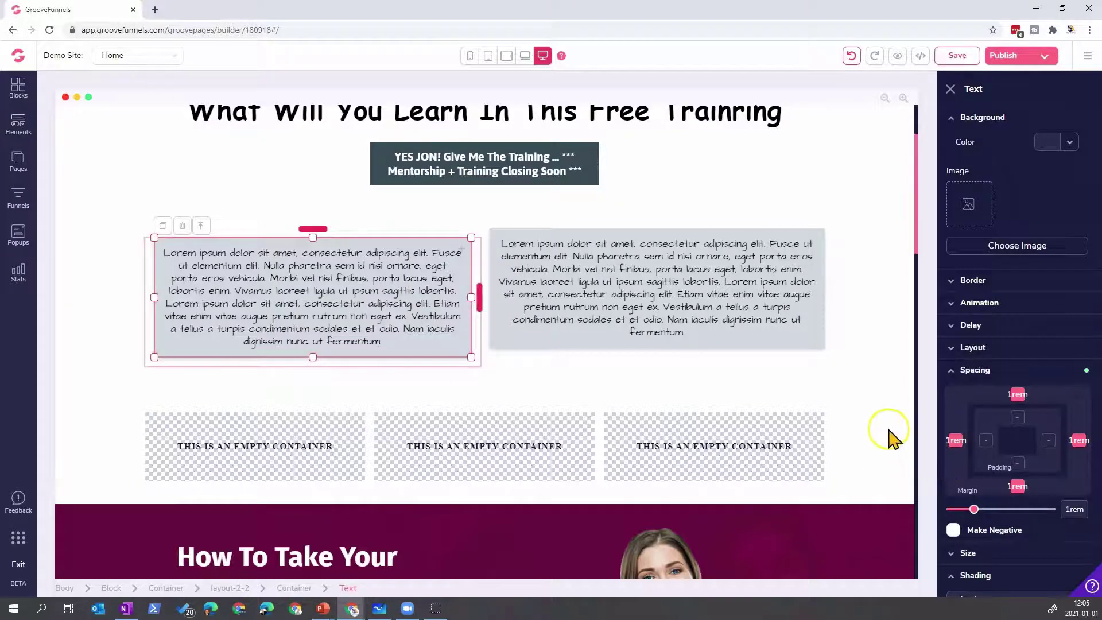
- Update the Txt-Card-Gray global style with the first paragraph's current settings, overwriting the saved version
scroll(976, 556, "down", 1)
scroll(1001, 556, "up", 5)
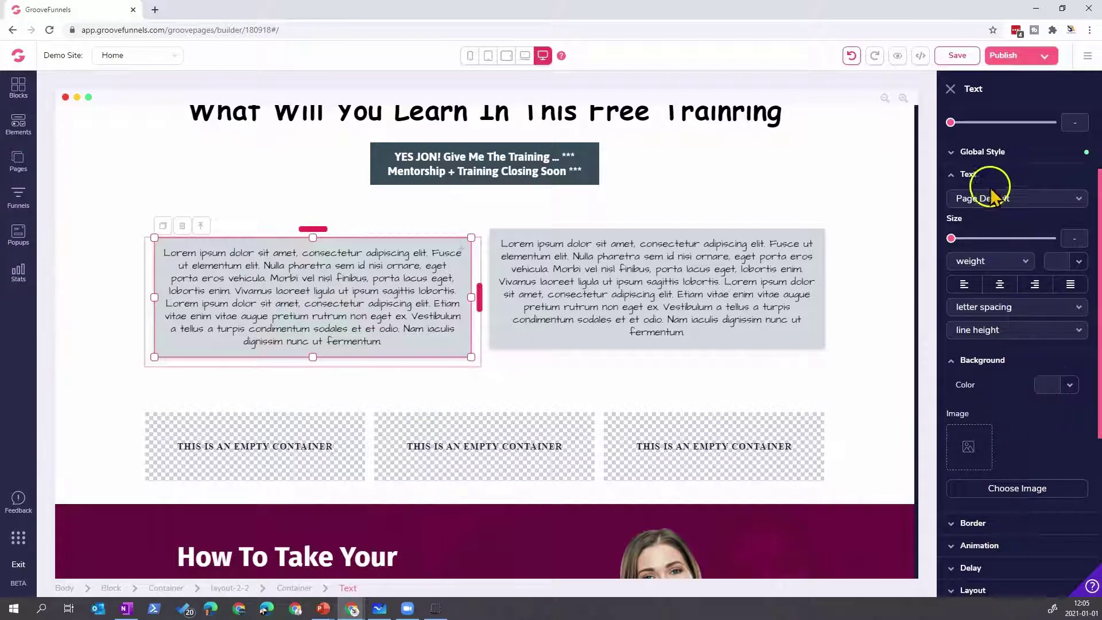
scroll(1018, 447, "down", 5)
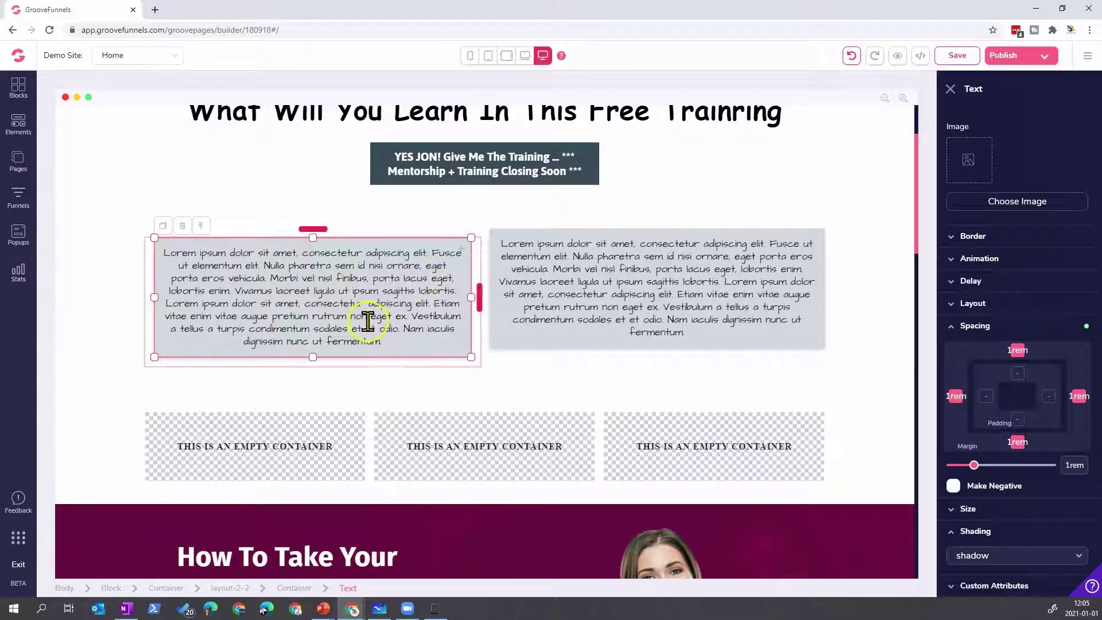
scroll(1004, 410, "up", 4)
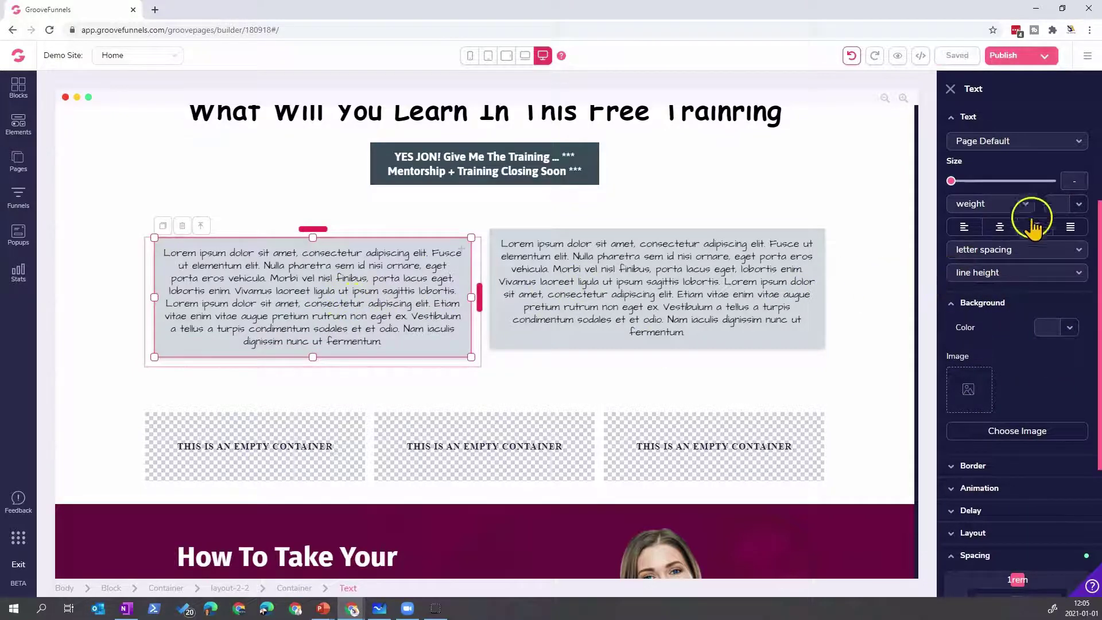
scroll(1029, 195, "up", 3)
left_click(1008, 262)
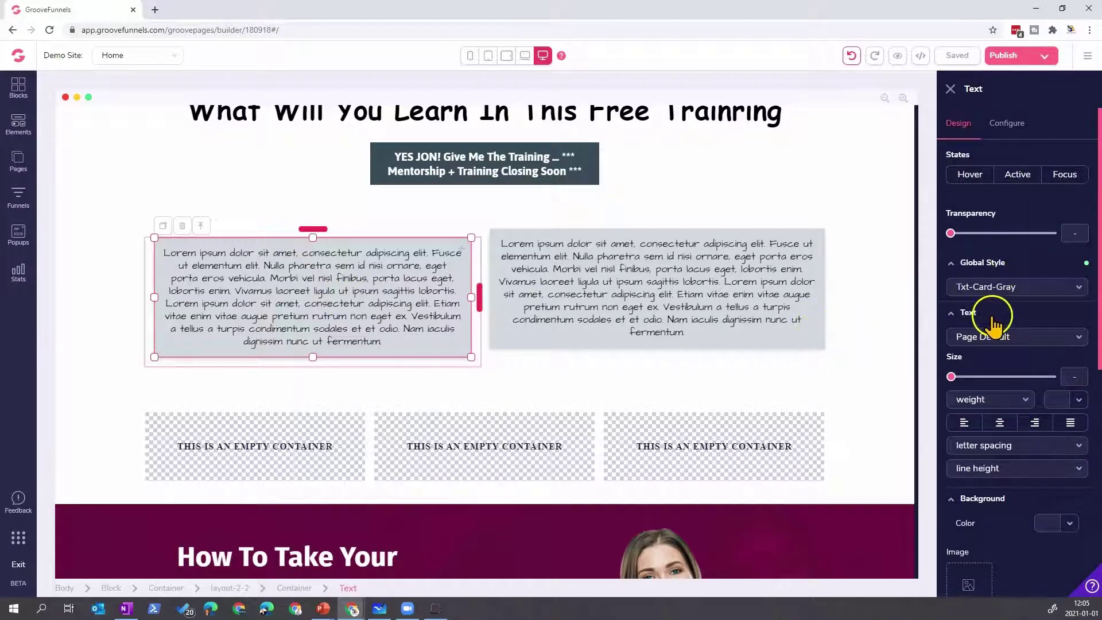
left_click(1004, 293)
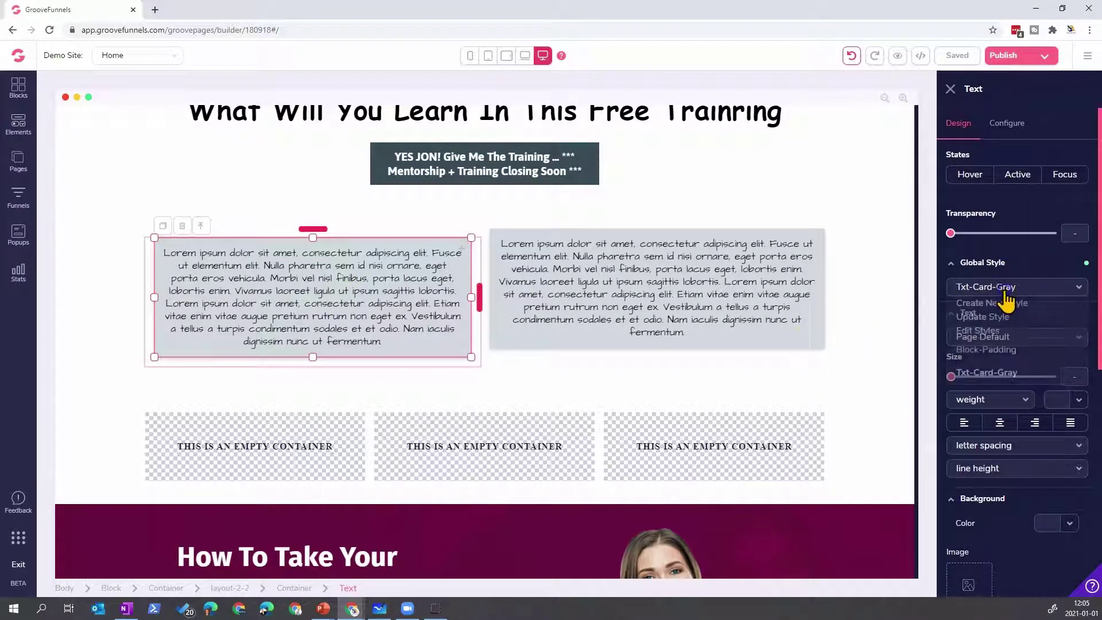
left_click(996, 319)
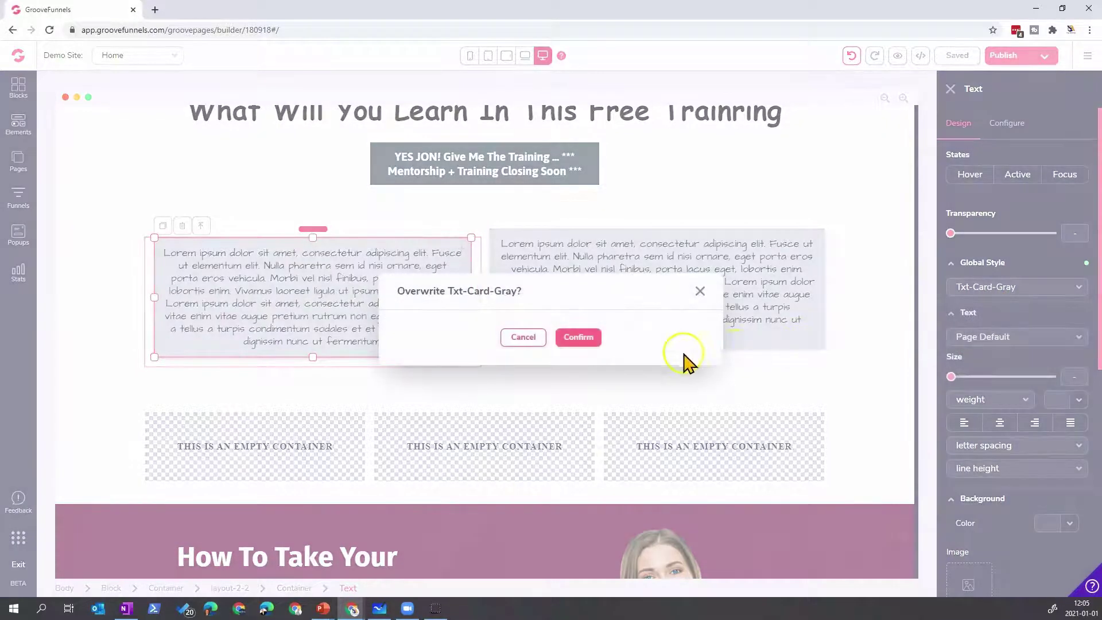
left_click(579, 337)
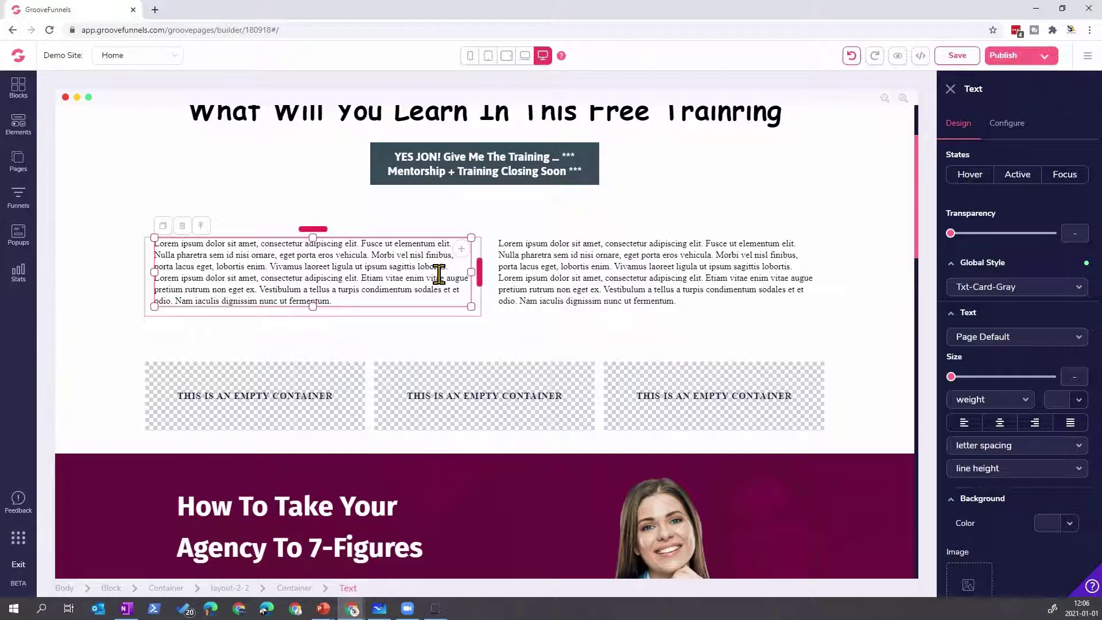
- Format the first paragraph again with the architects-daughter font at size 1.25rem and center alignment
left_click(1001, 338)
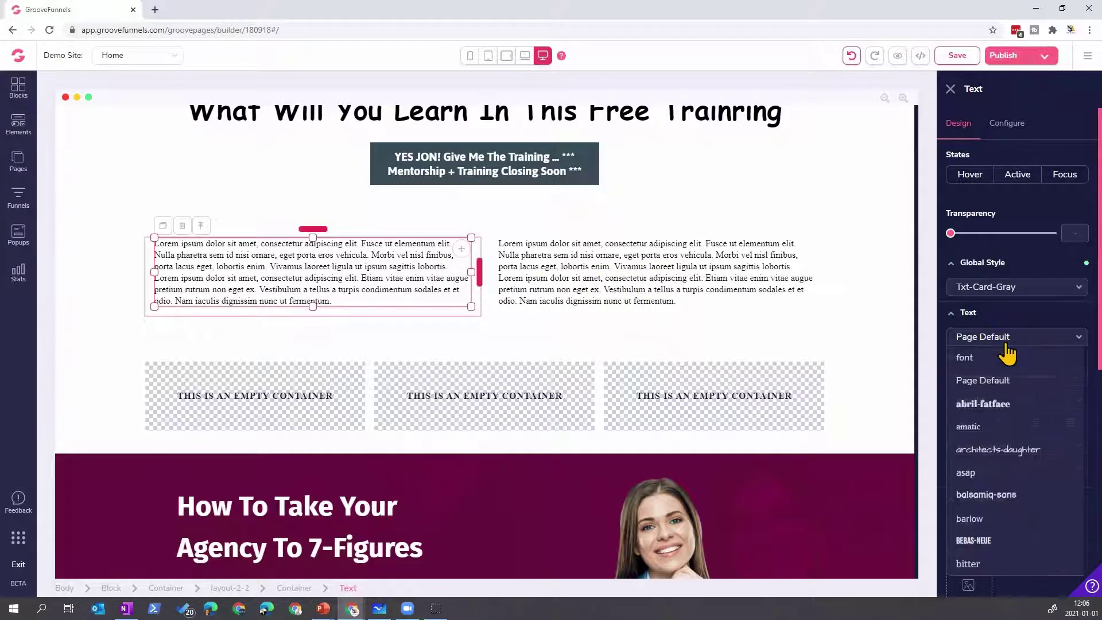
left_click(1010, 450)
left_click_drag(952, 379, 995, 386)
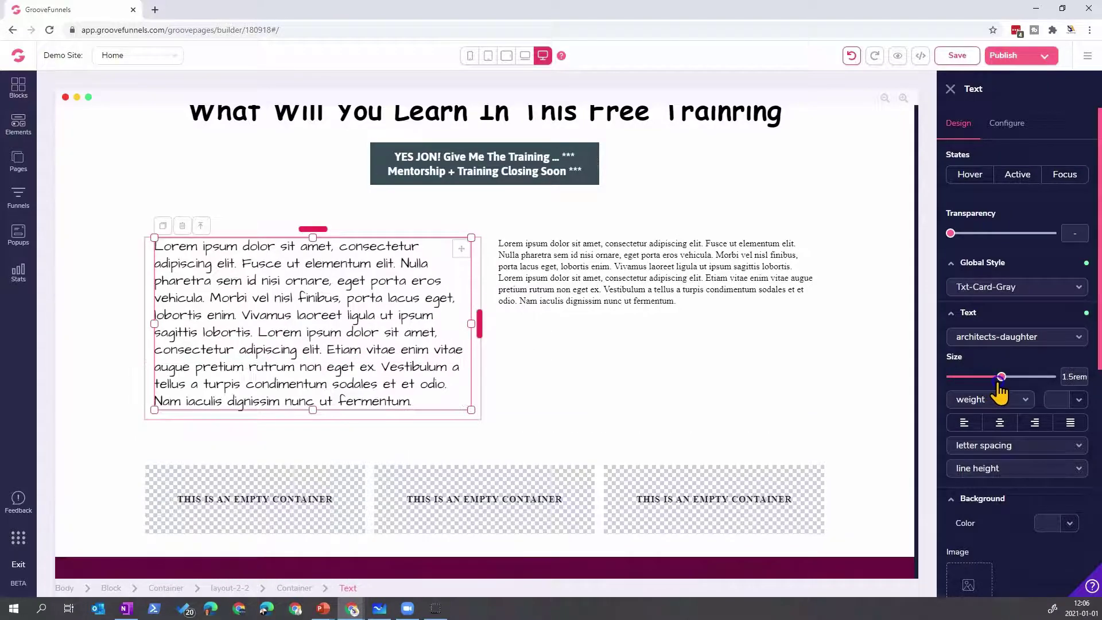
scroll(995, 391, "down", 1)
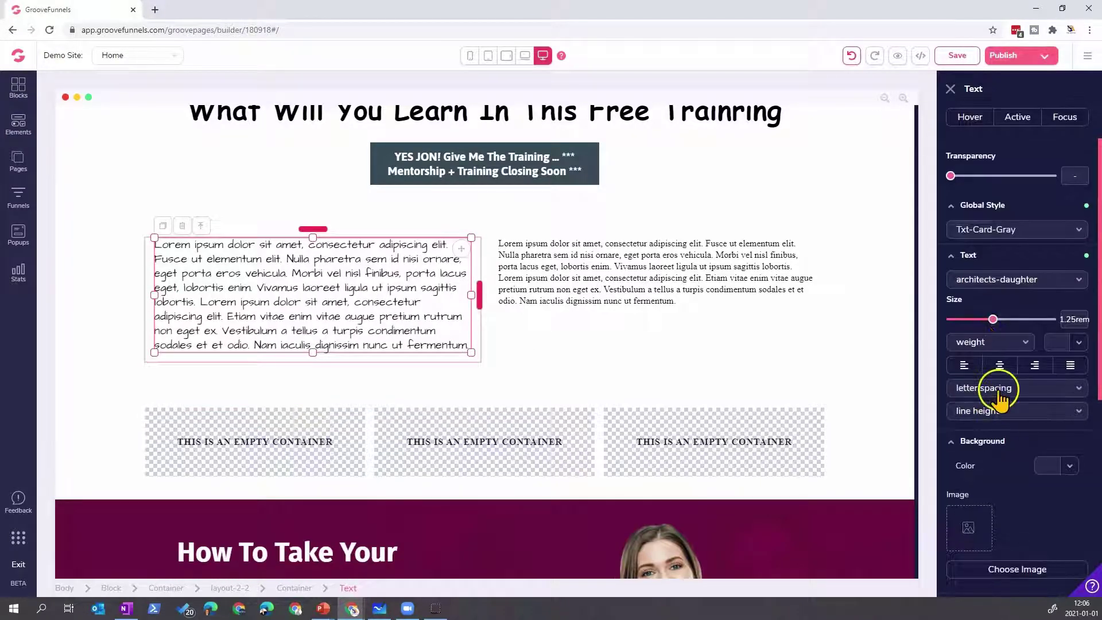
left_click(999, 367)
scroll(1001, 379, "down", 3)
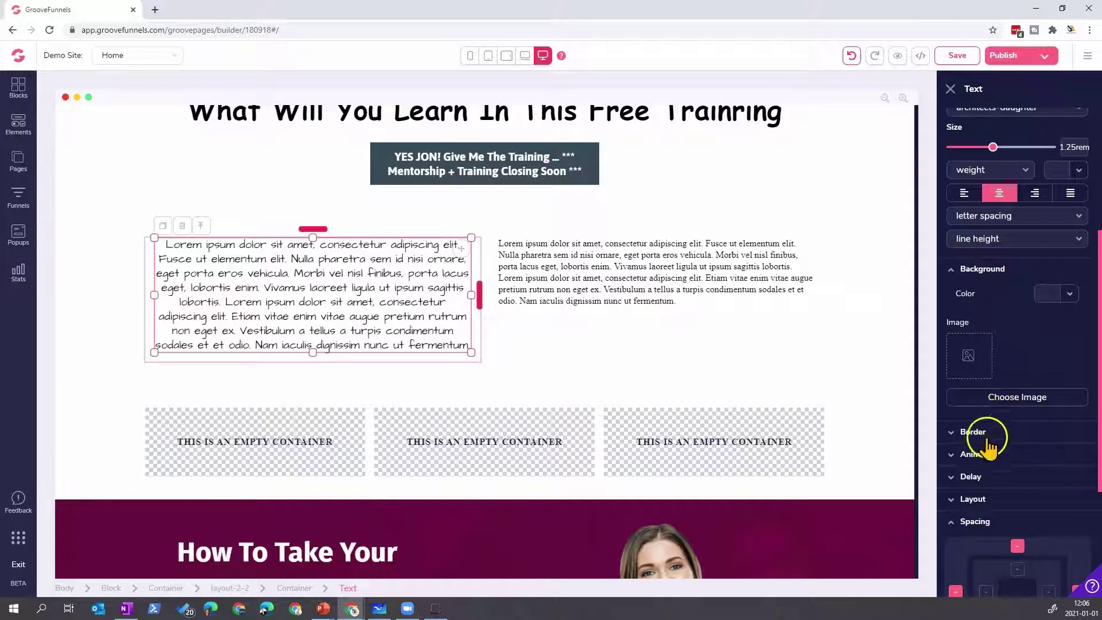
- Set the first paragraph's background color to light gray #F0F2F4
scroll(1030, 322, "down", 1)
scroll(1030, 322, "down", 1)
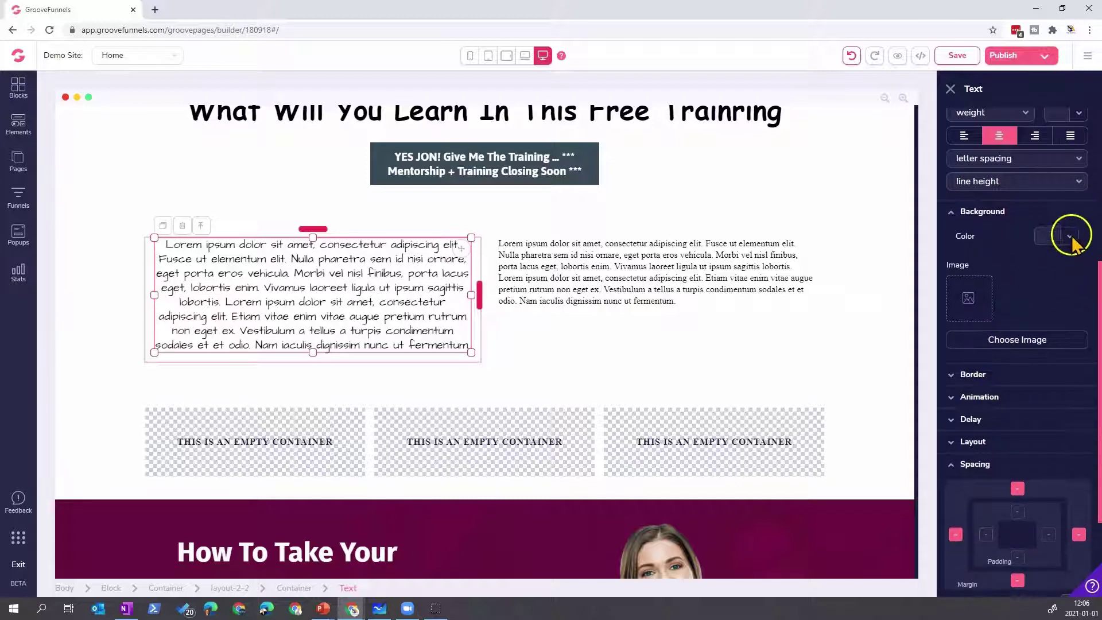
left_click(1069, 236)
left_click(1012, 315)
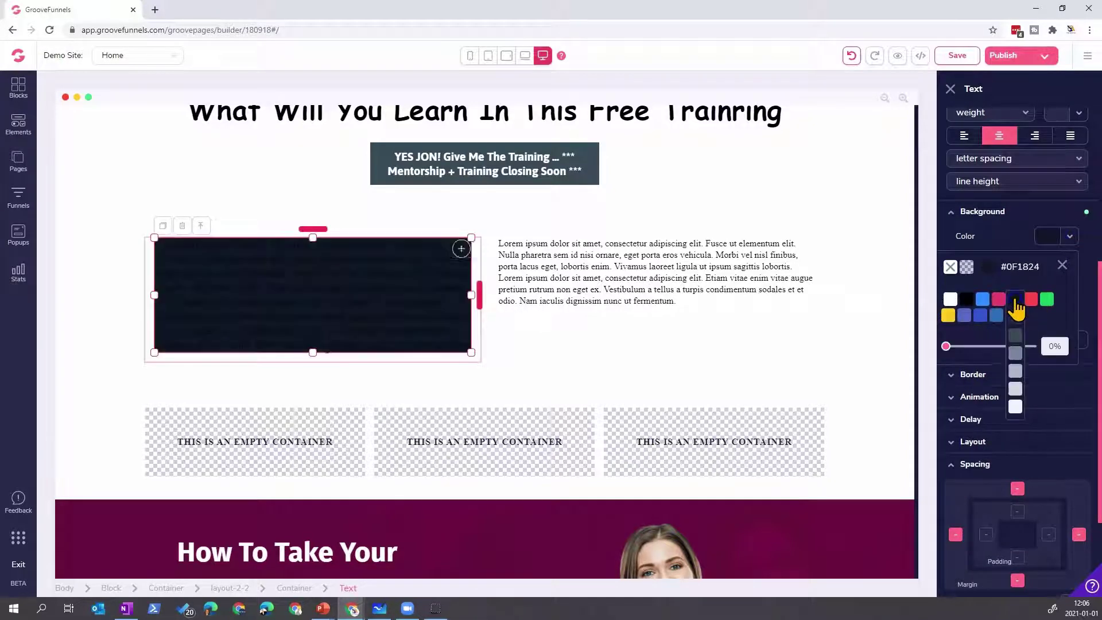
- Set the first paragraph's padding to 1.25rem and its margin to 0.5rem on all four sides
scroll(1011, 457, "down", 3)
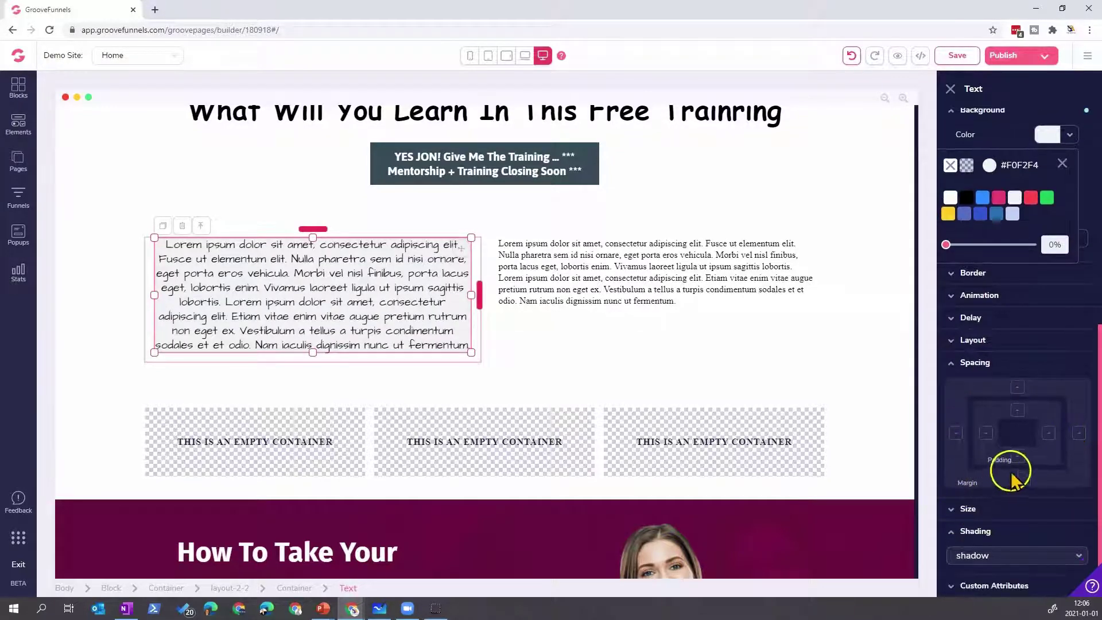
left_click(1013, 396)
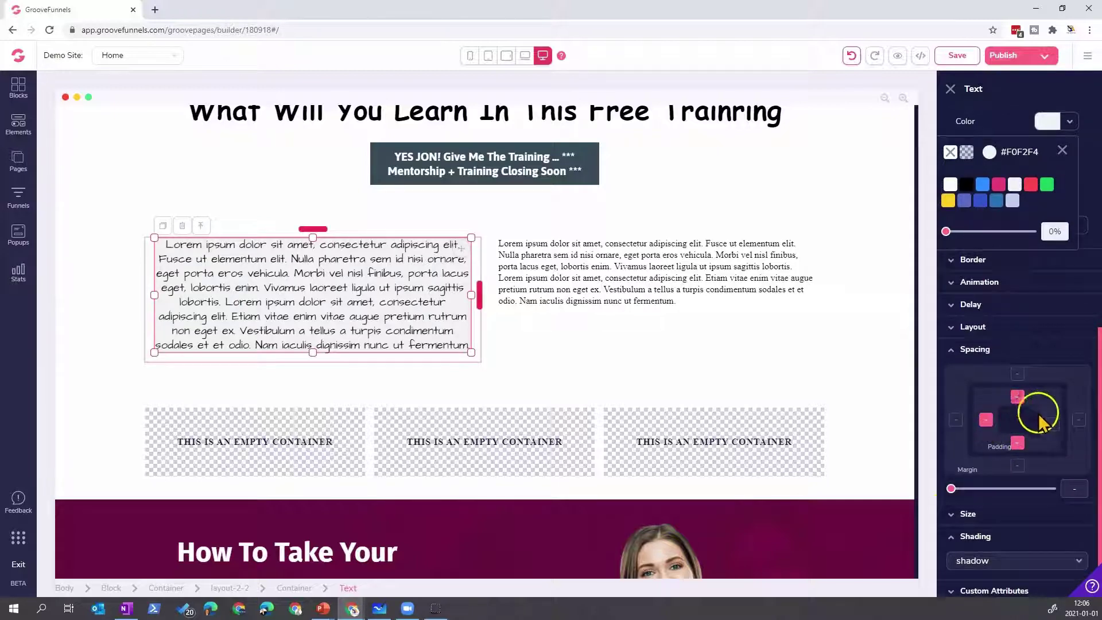
left_click_drag(953, 489, 977, 489)
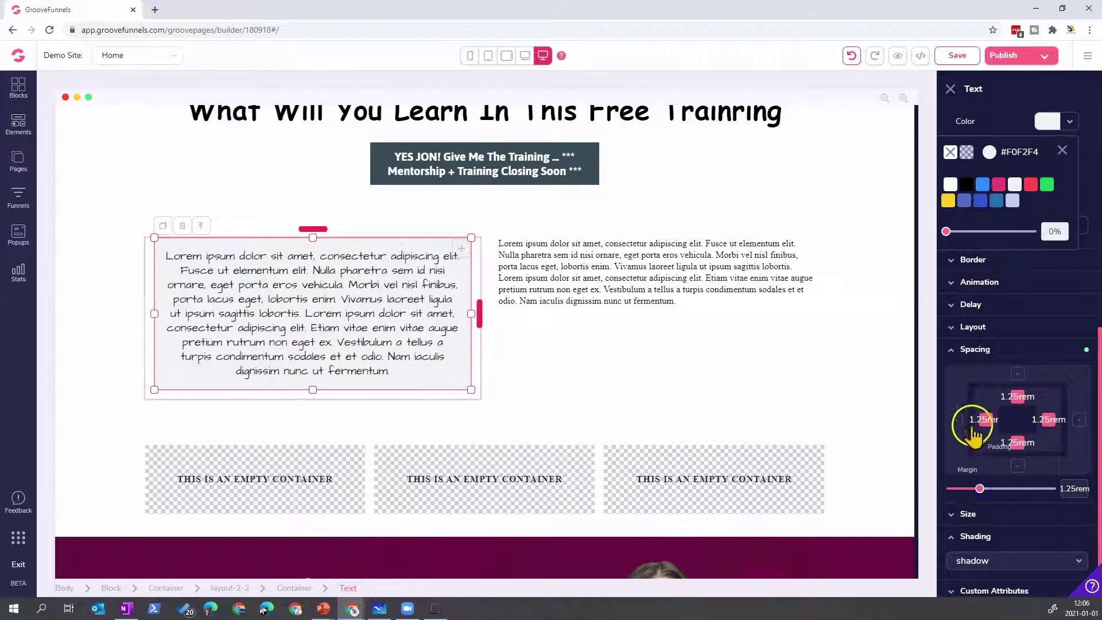
left_click(955, 419)
left_click(1079, 419)
left_click(1018, 374)
mouse_move(952, 488)
left_mouse_down()
mouse_move(978, 490)
mouse_move(966, 489)
left_mouse_up()
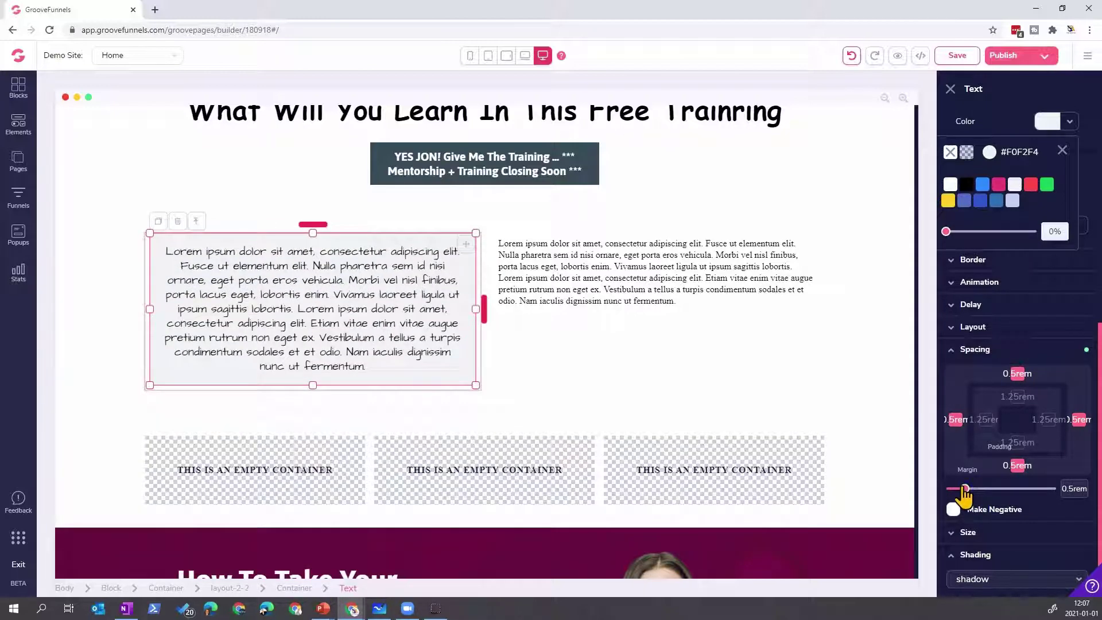
- Give the first paragraph an md shadow
scroll(987, 522, "down", 1)
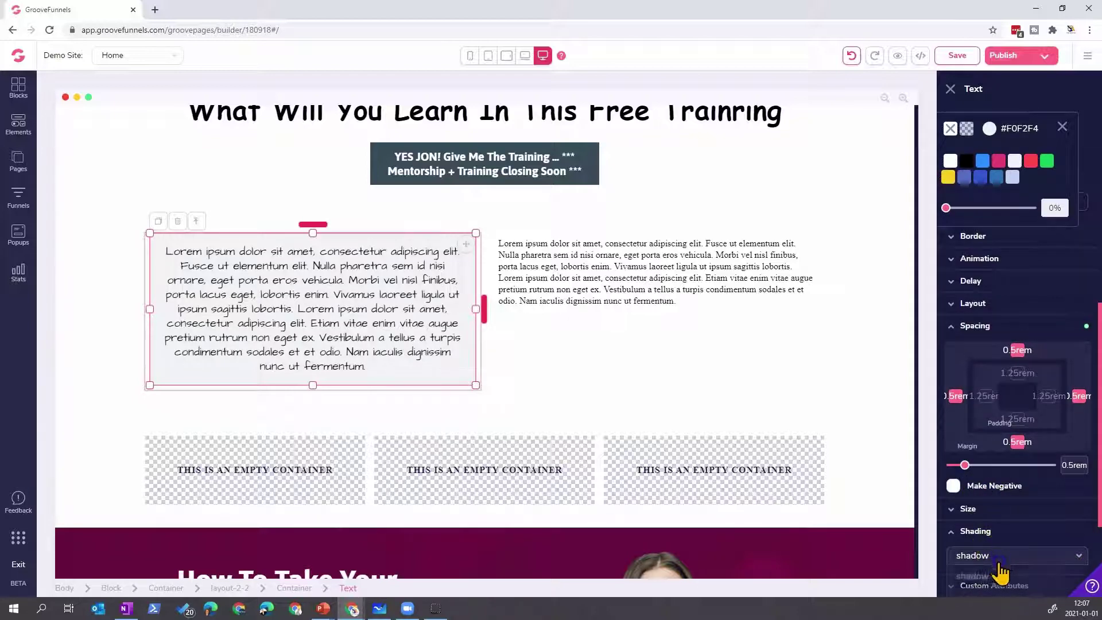
left_click(998, 563)
left_click(979, 472)
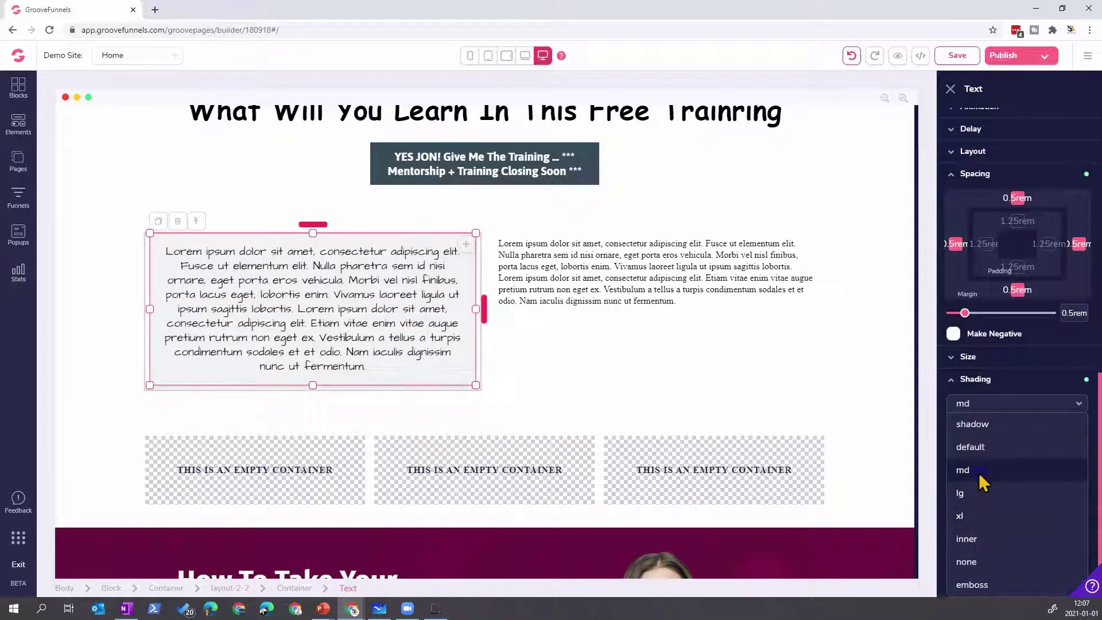
- Overwrite the Txt-Card-Gray global style with the first paragraph's new font, background, spacing and shadow
scroll(996, 347, "up", 6)
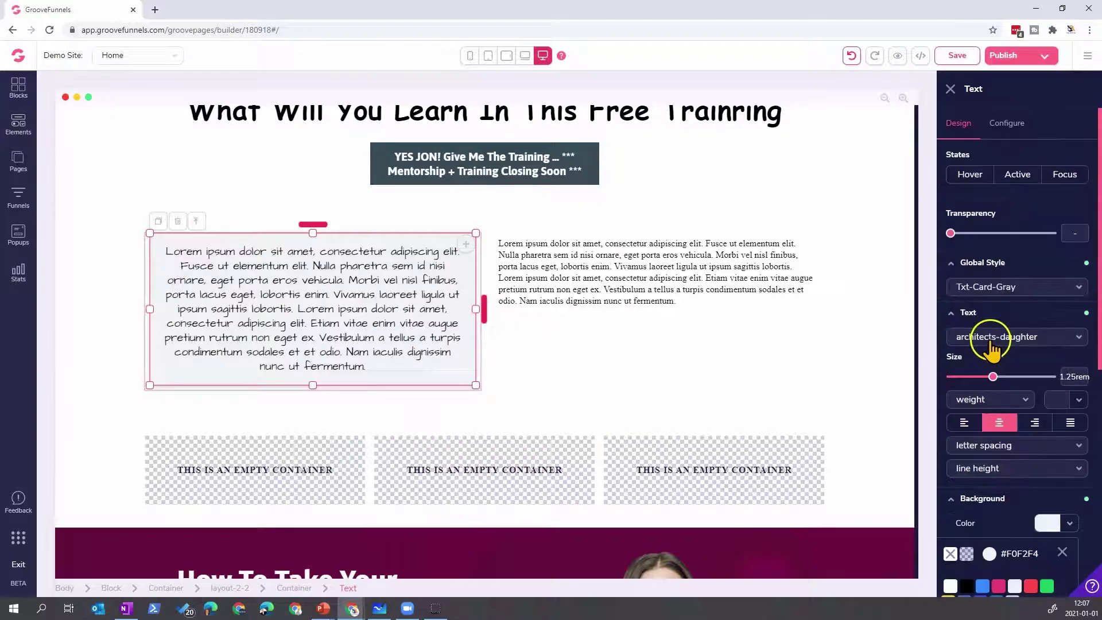
left_click(1005, 288)
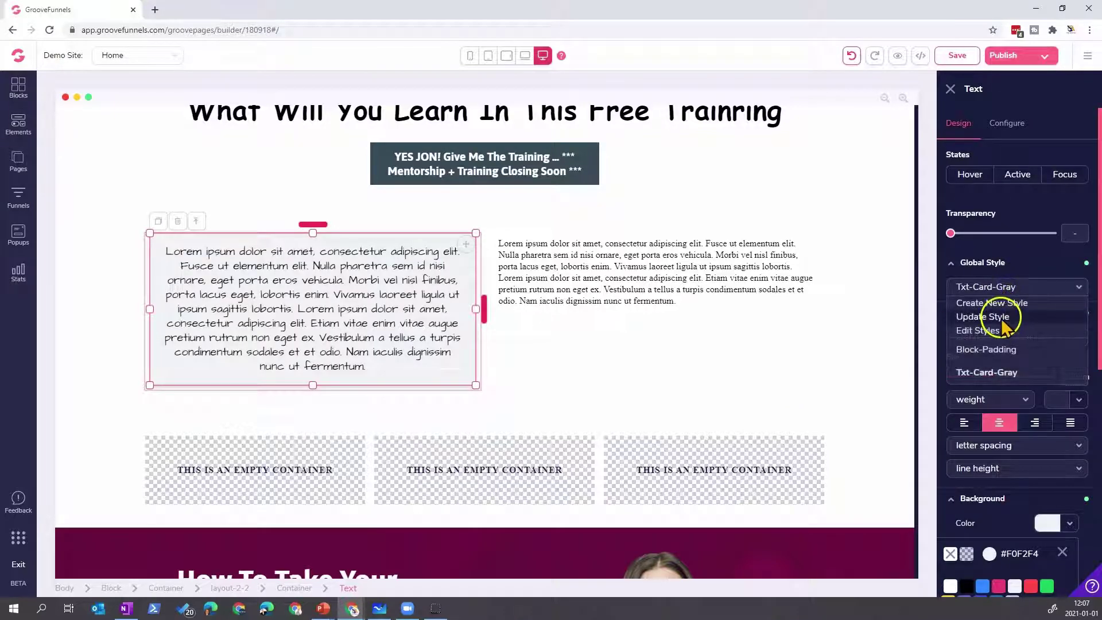
left_click(1003, 319)
left_click(574, 342)
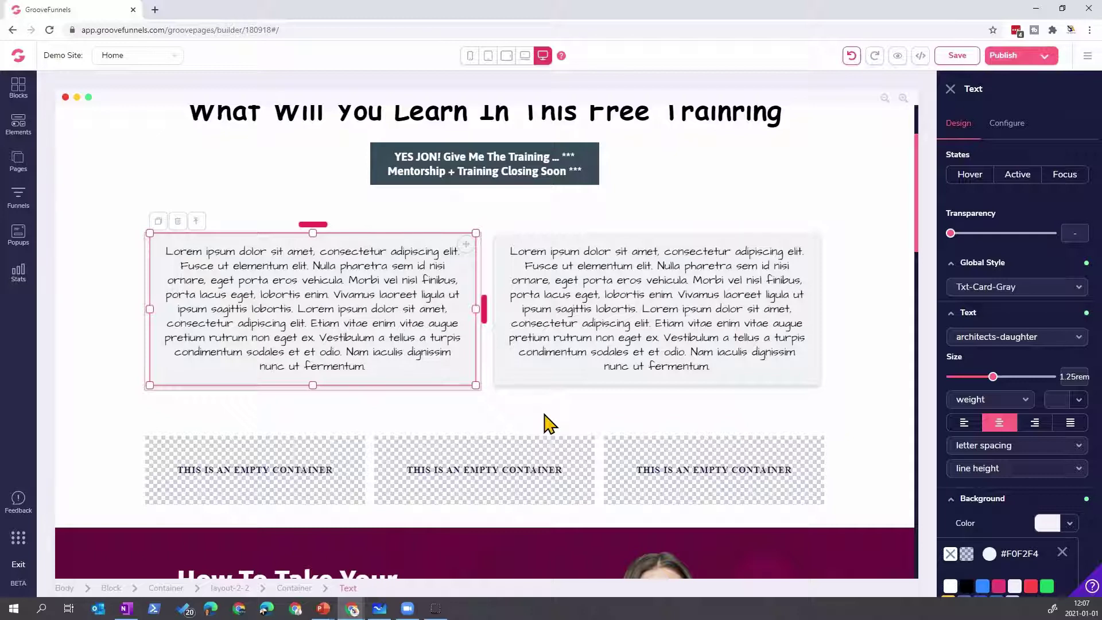
- Change the font of the second paragraph in the two-column row to asap
left_click(580, 314)
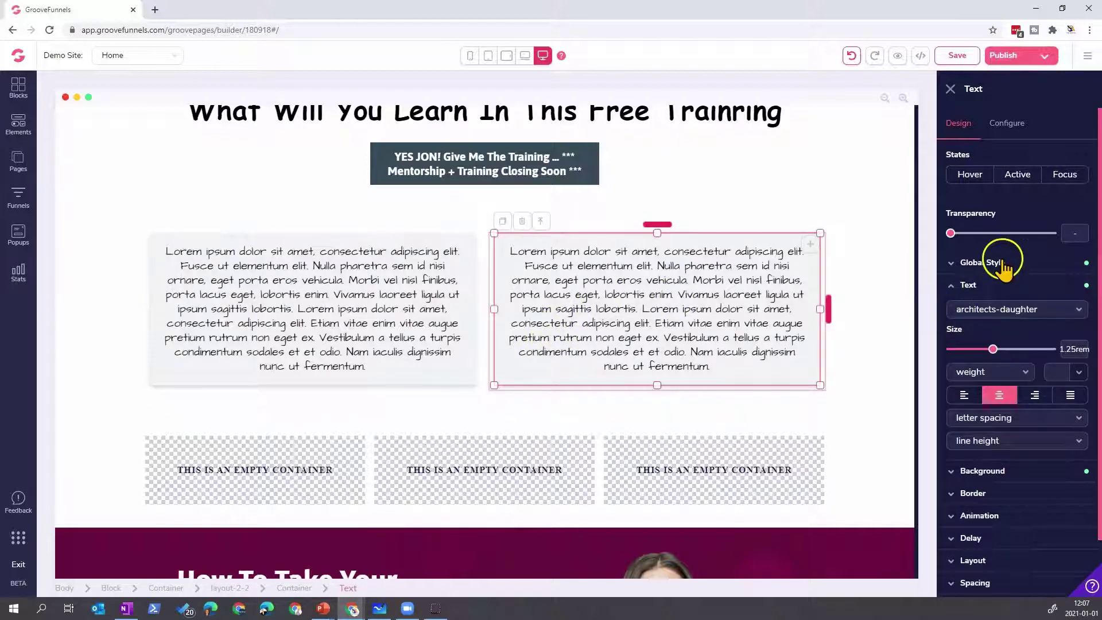
scroll(1012, 481, "down", 2)
scroll(1010, 484, "up", 2)
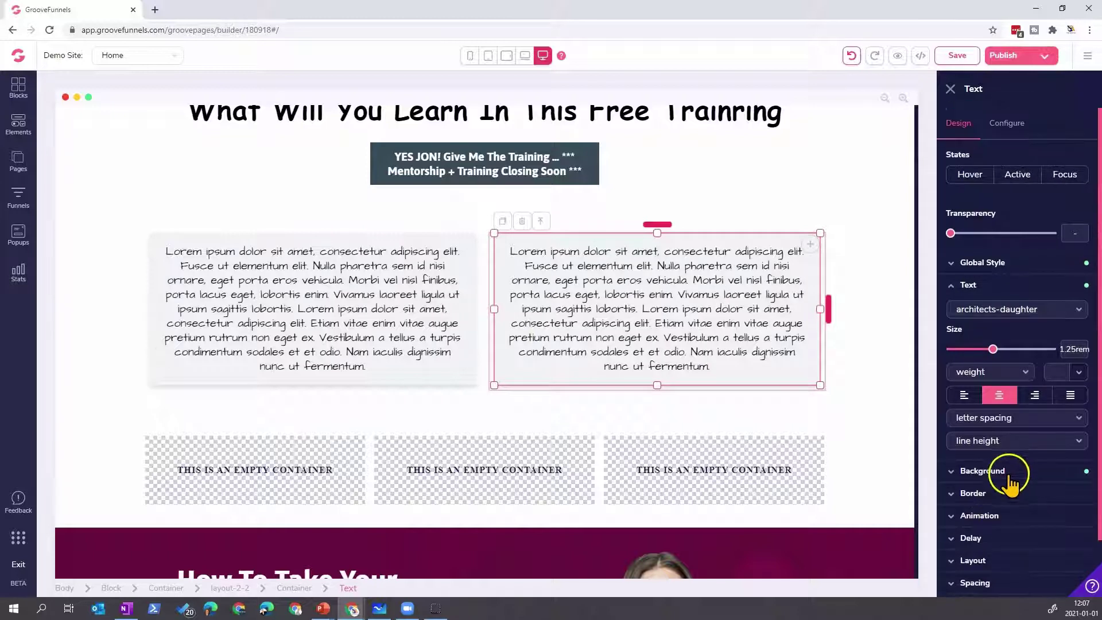
left_click(997, 315)
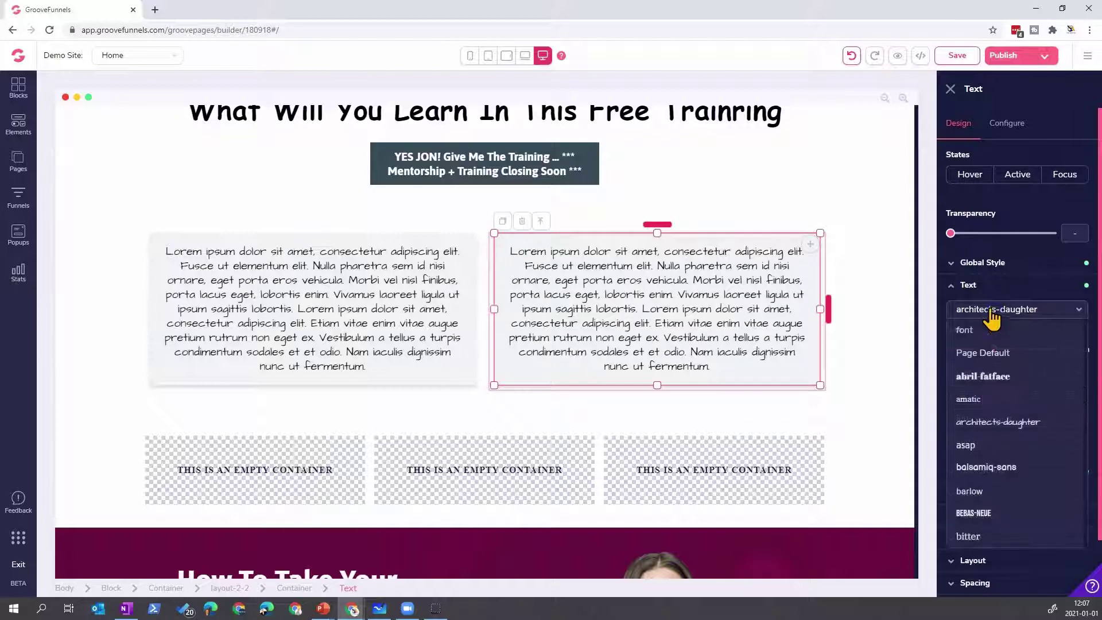
left_click(976, 448)
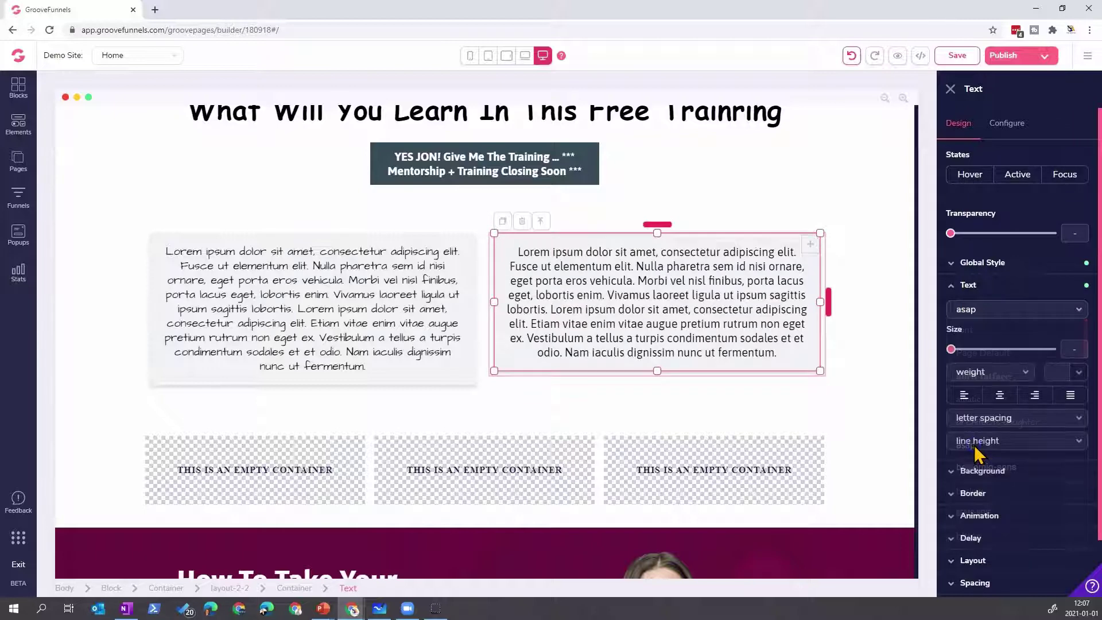
- Create a new global style named Txt-Card2 from the second paragraph and switch that paragraph back to Txt-Card-Gray
left_click(997, 269)
left_click(998, 287)
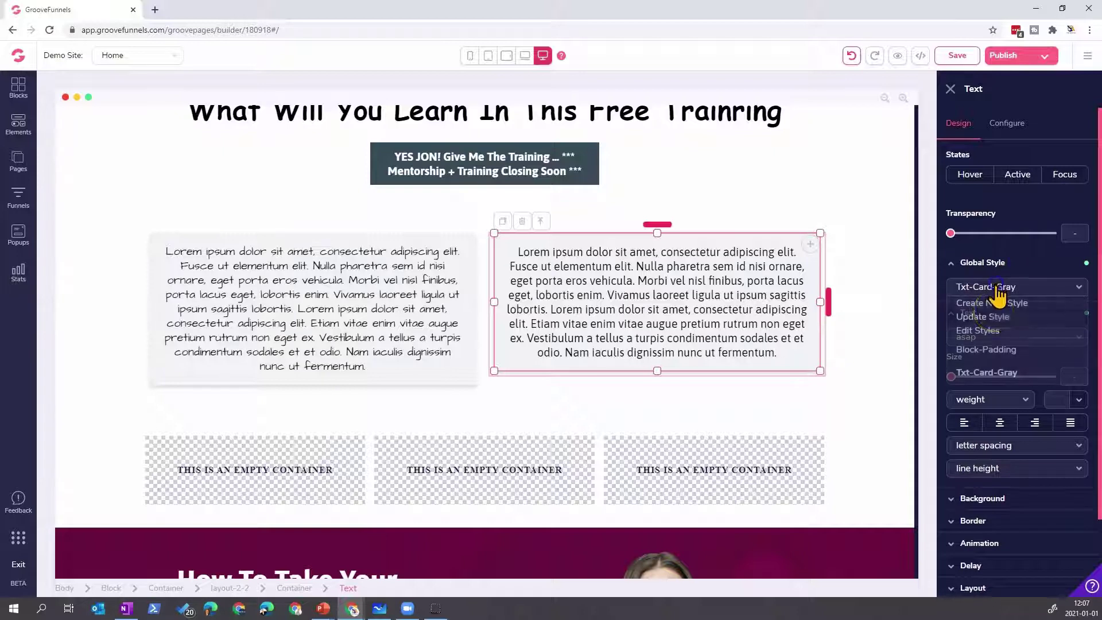
left_click(991, 303)
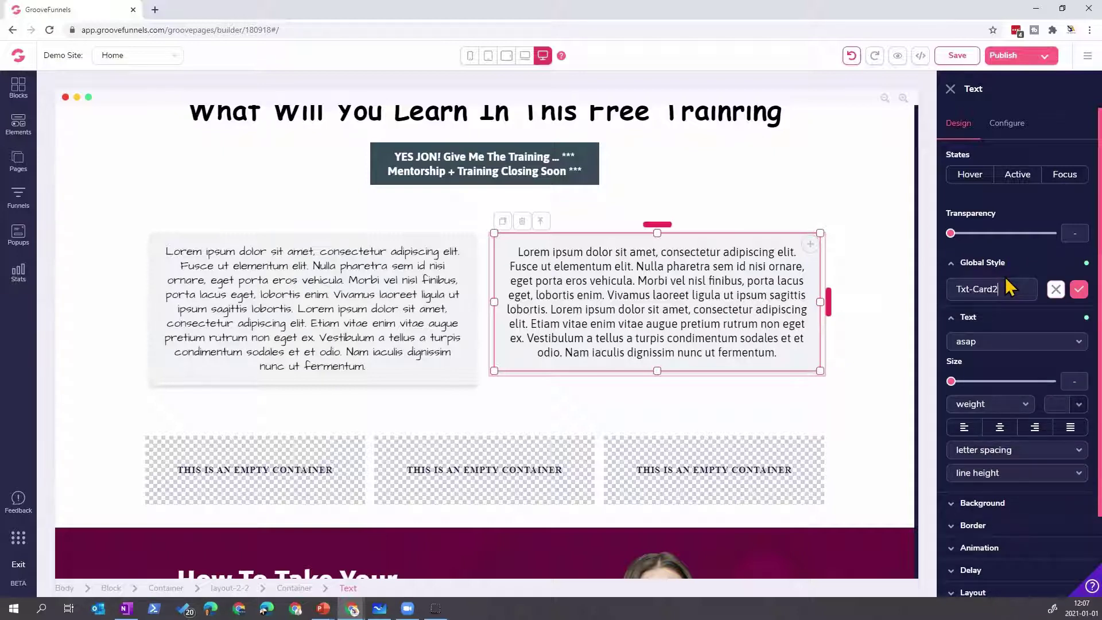
left_click(1079, 289)
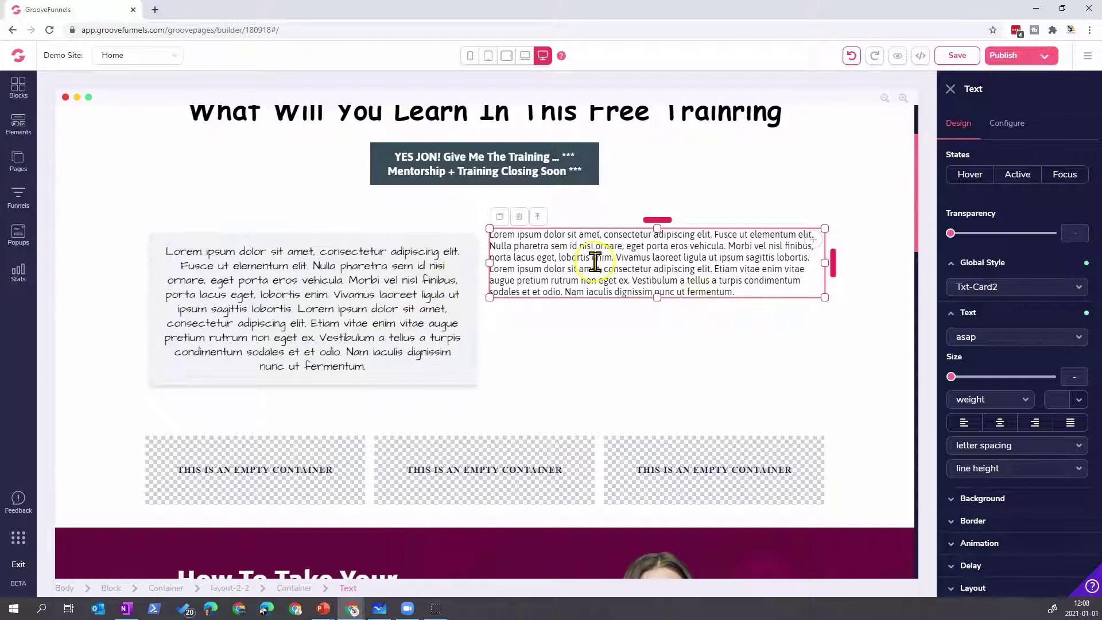
left_click(997, 287)
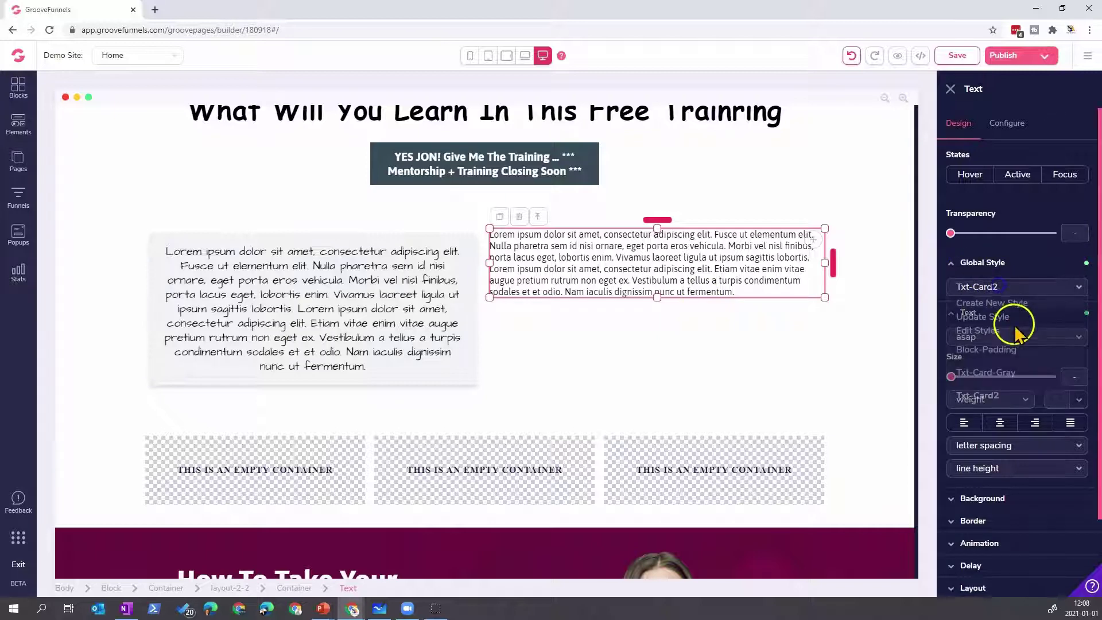
left_click(1010, 372)
- Add a paragraph text element to the first empty container of the three-column row and apply the Txt-Card-Gray global style
scroll(251, 467, "down", 3)
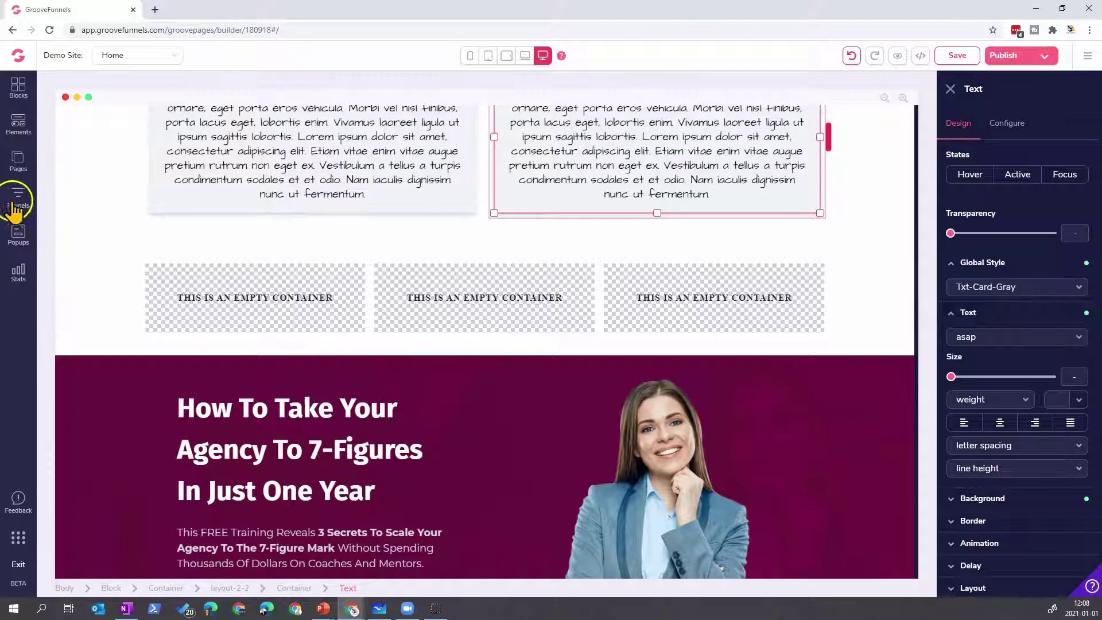
left_click(19, 140)
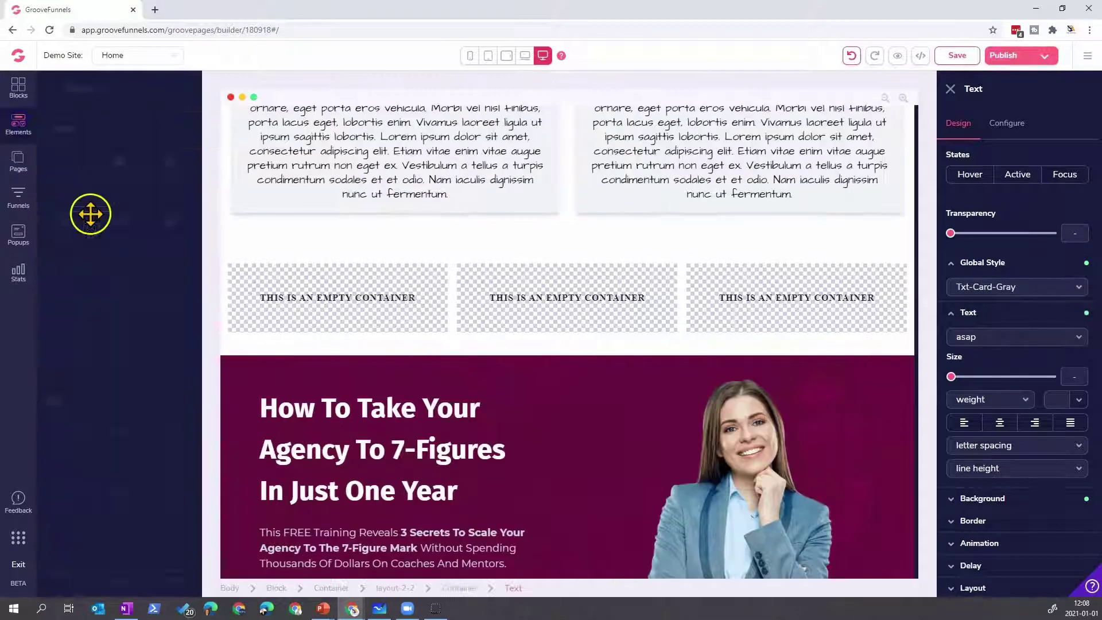
left_click_drag(80, 552, 386, 306)
left_click(388, 305)
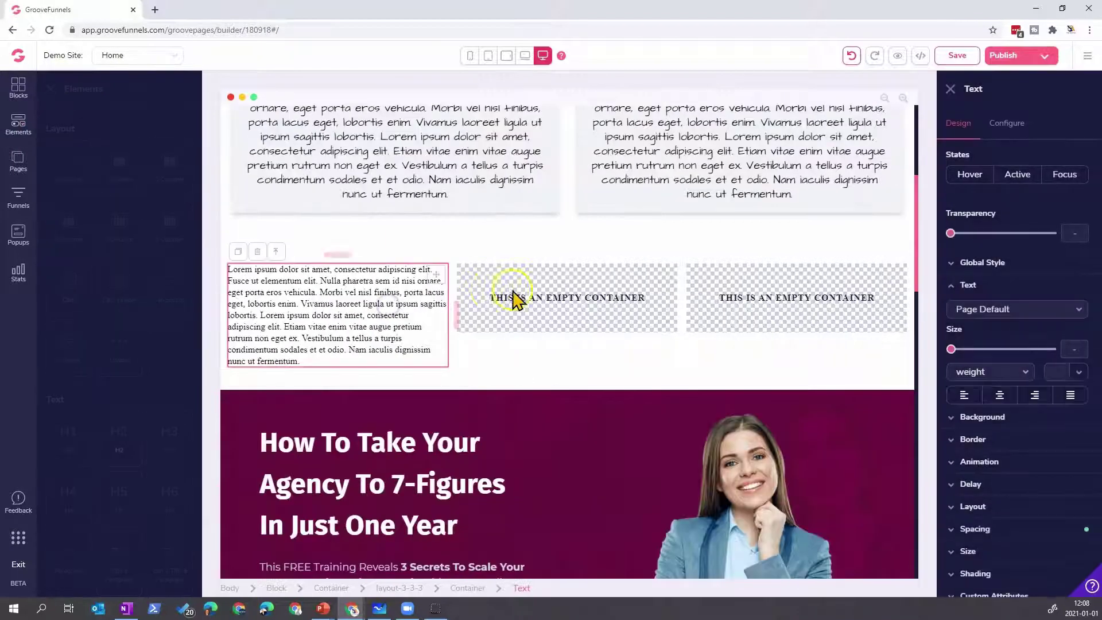
left_click(996, 269)
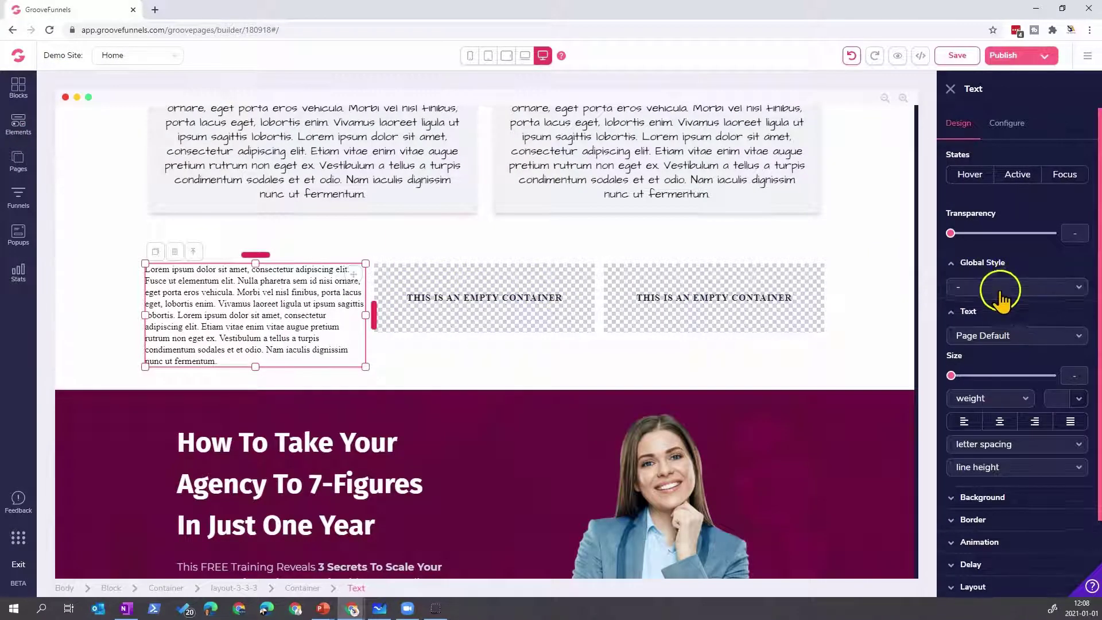
left_click(996, 304)
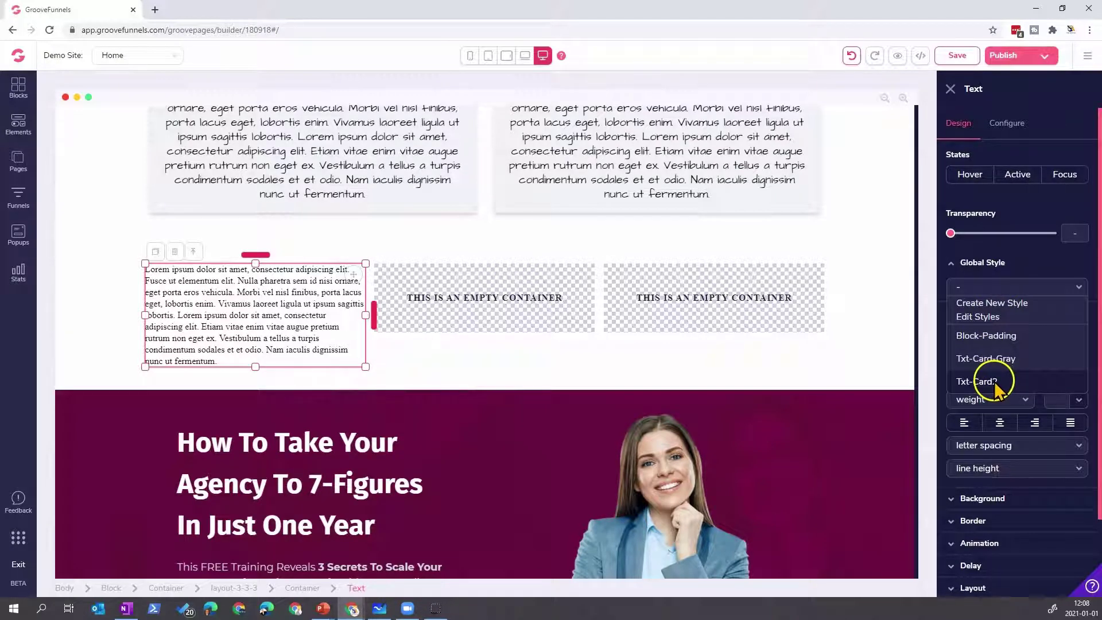
left_click(999, 358)
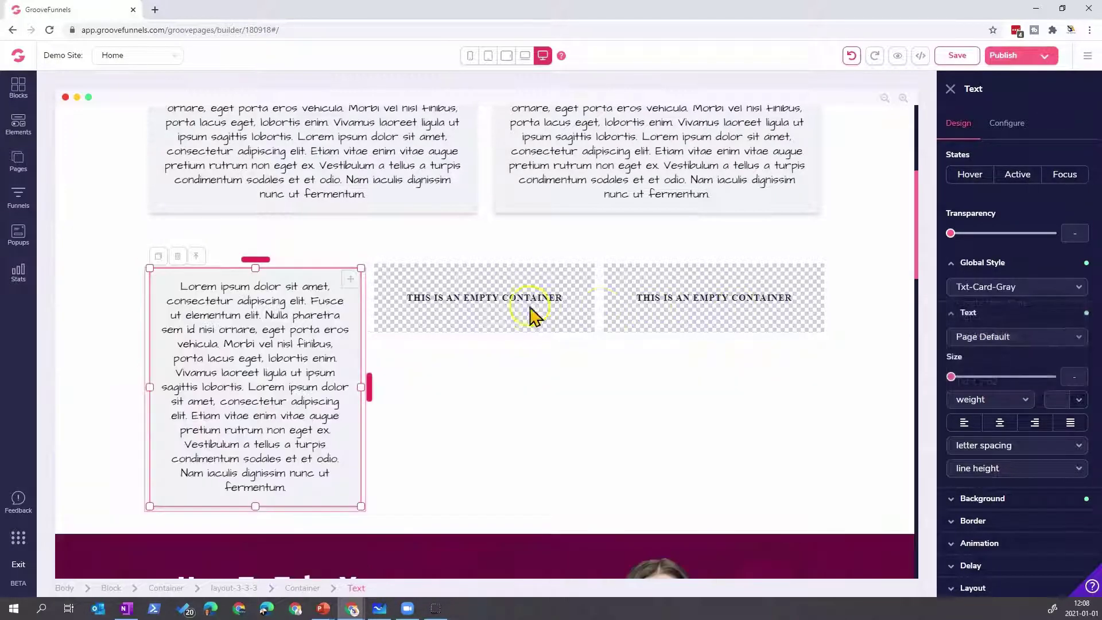
- Duplicate the text card in the three-column row and move one of the two cards into the middle container
left_click(515, 299)
left_click(325, 294)
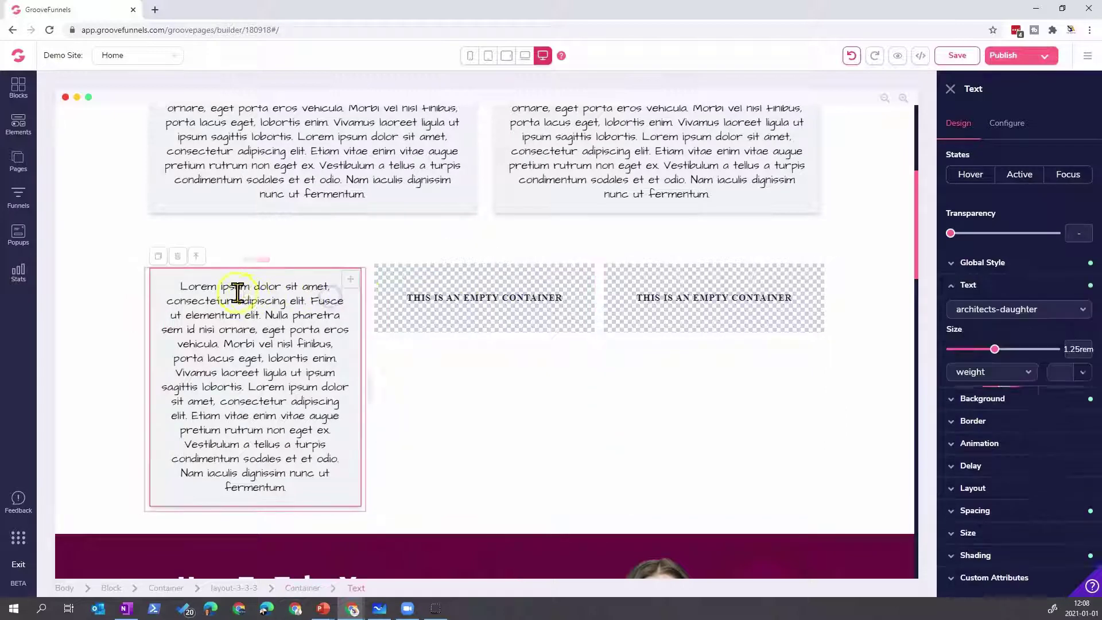
left_click(158, 256)
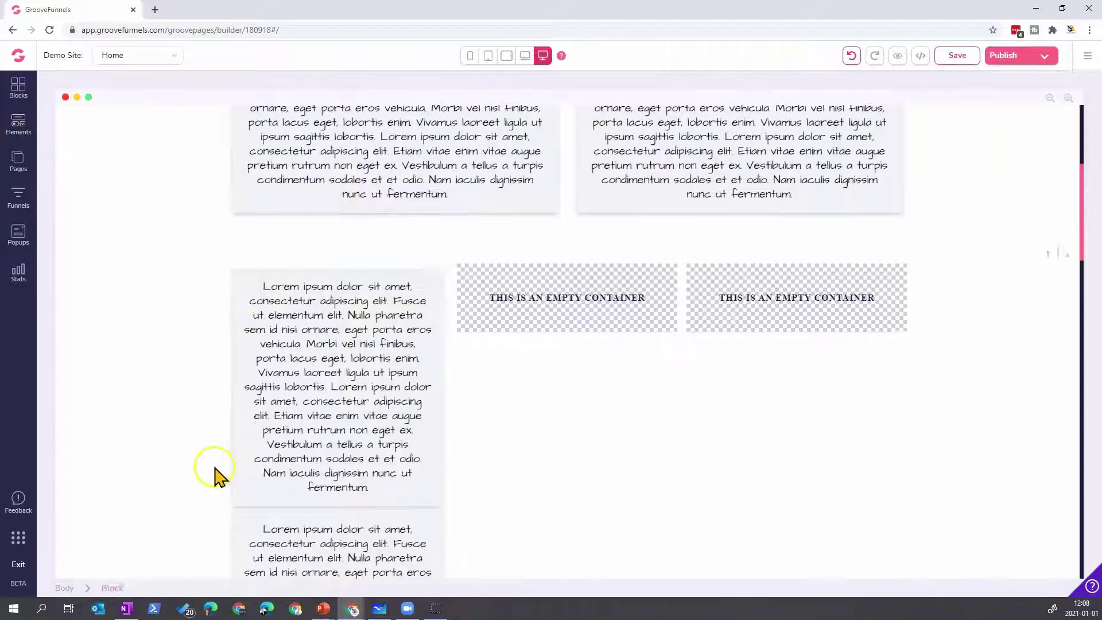
left_click(351, 312)
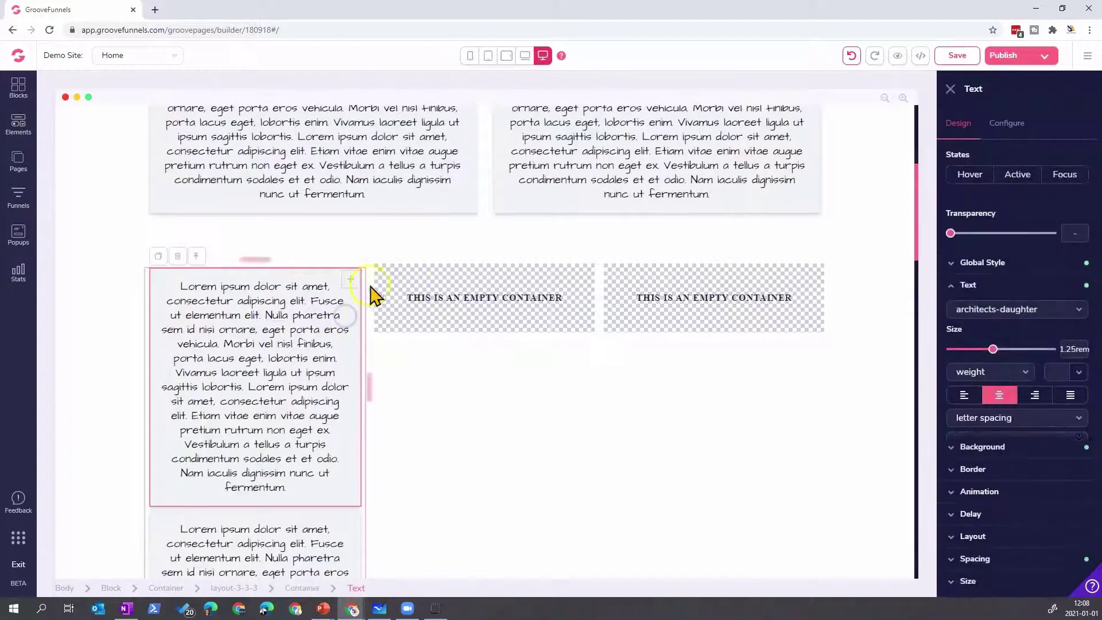
left_click(352, 284)
left_click_drag(471, 288, 480, 288)
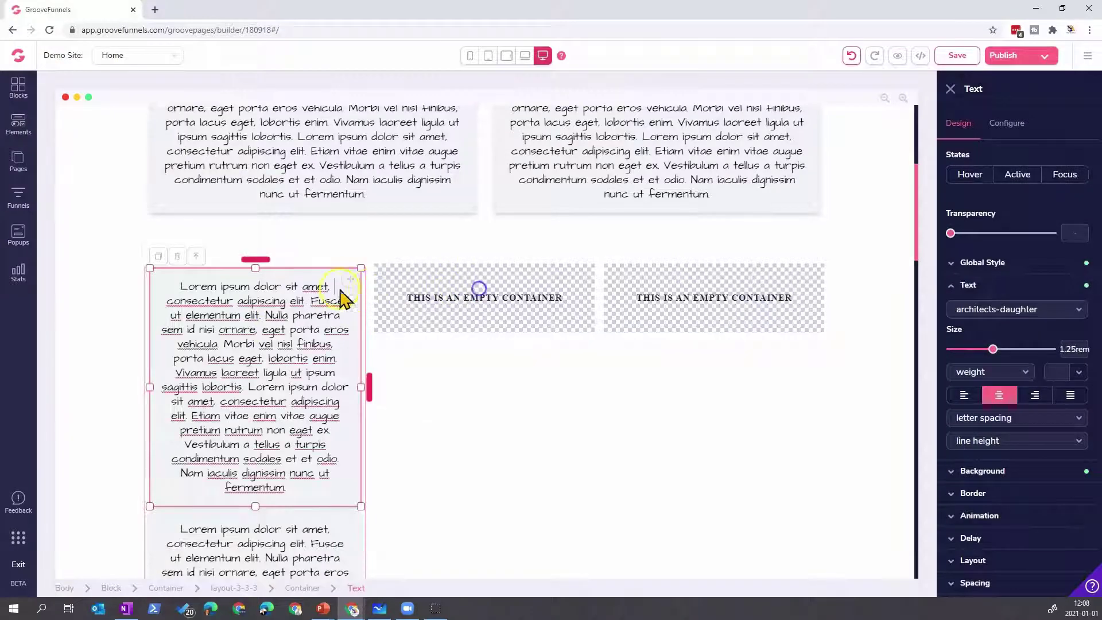
left_click(350, 280)
left_click_drag(354, 288, 528, 371)
left_click(700, 301)
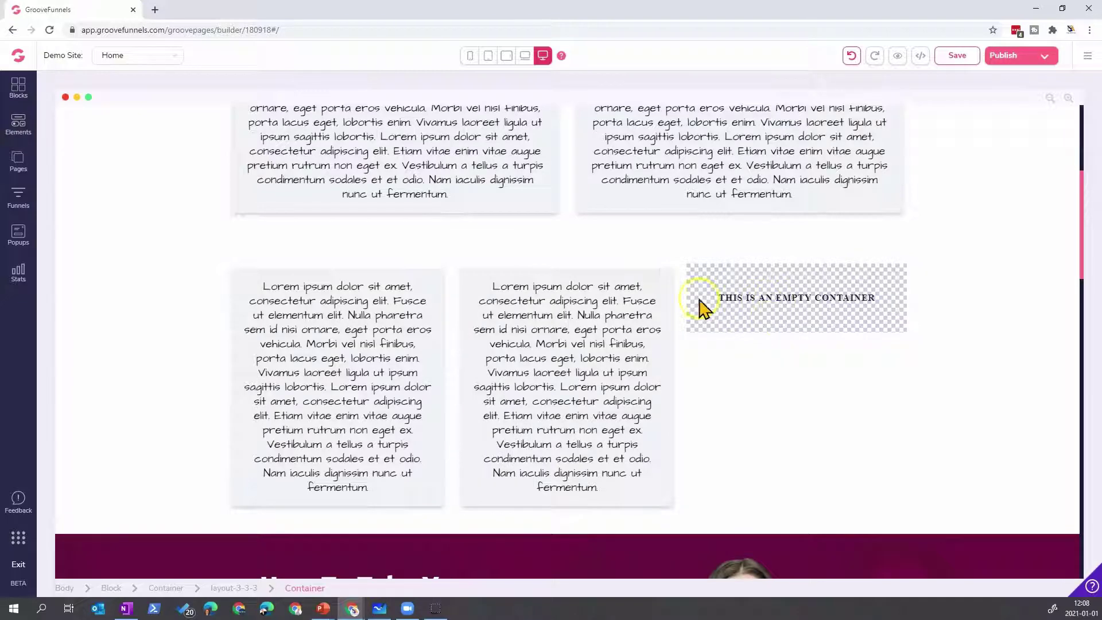
left_click(636, 290)
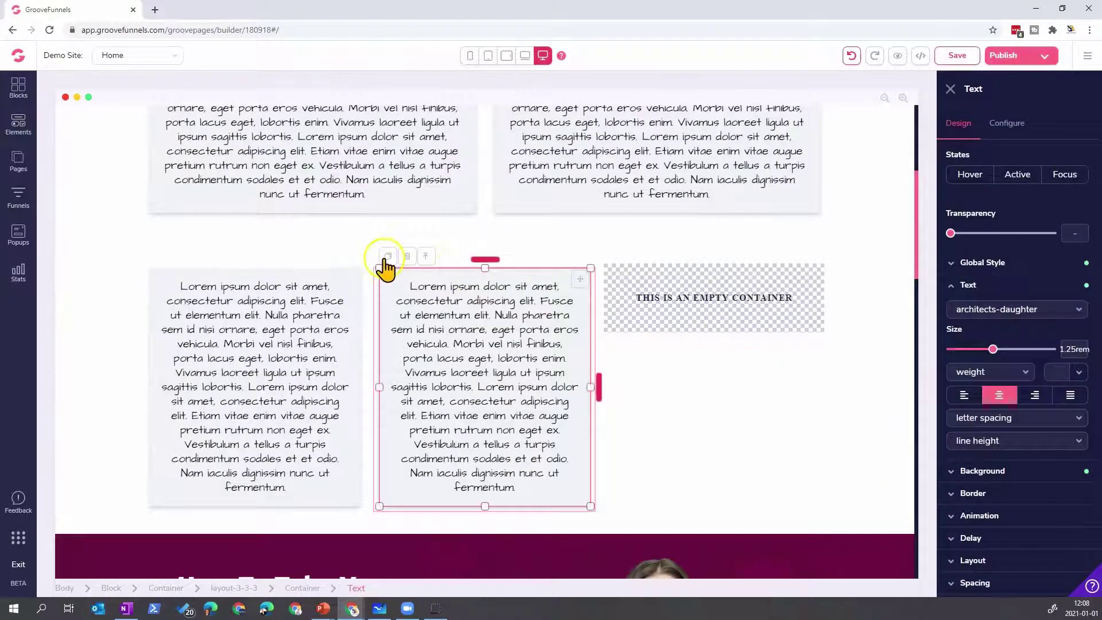
left_click(216, 305)
scroll(402, 270, "up", 2)
- Change the background color of the first paragraph in the two-column row to light blue
left_click(428, 241)
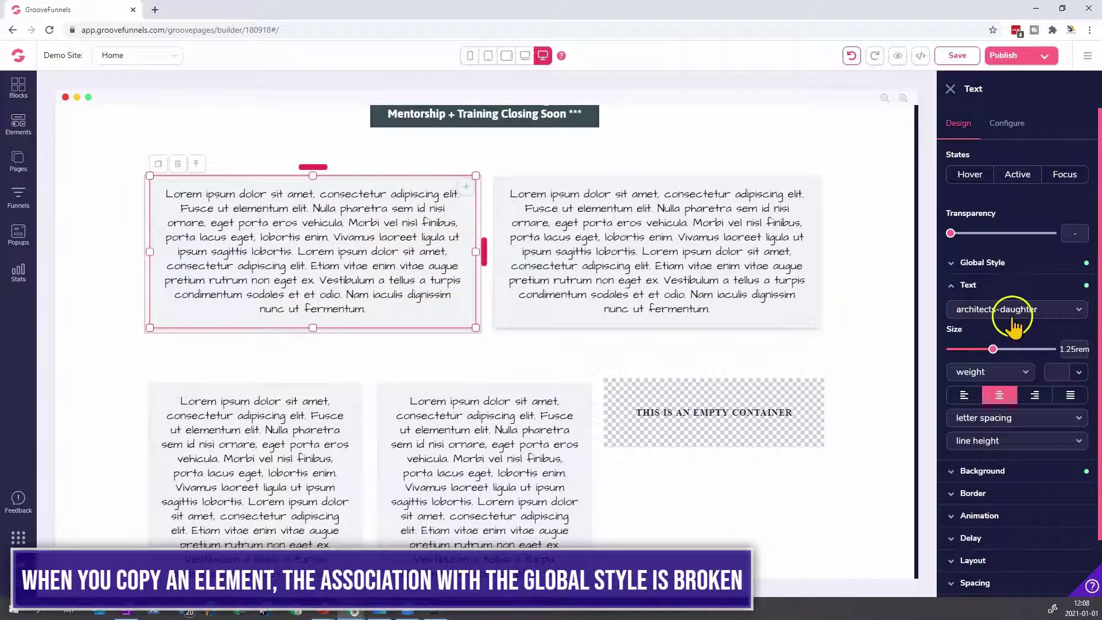
left_click(997, 264)
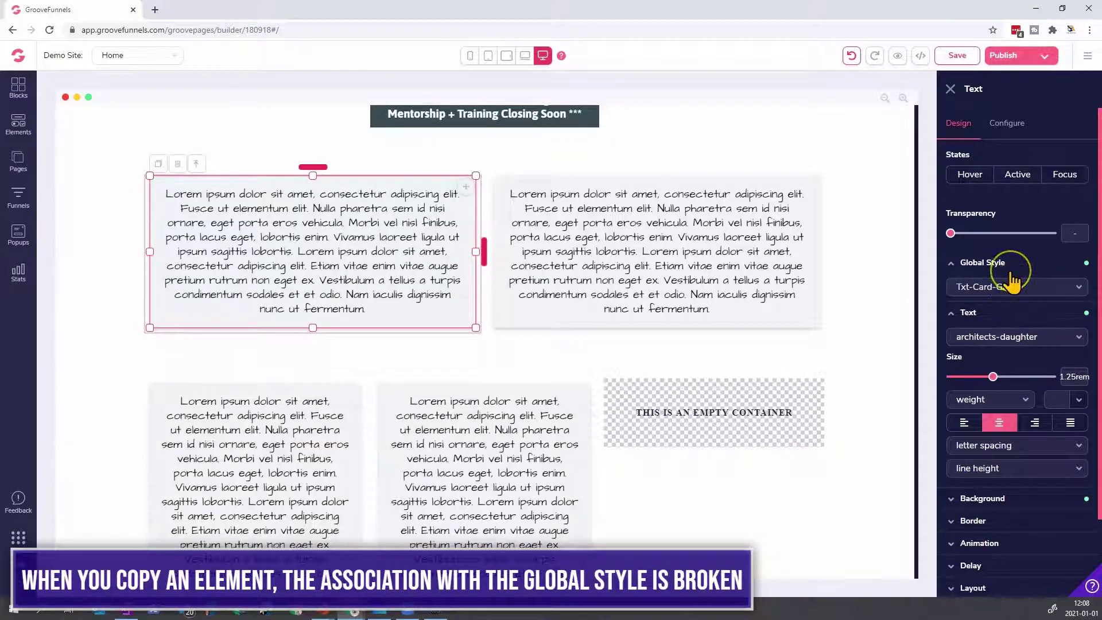
left_click(1007, 335)
left_click(1011, 335)
left_click(1079, 401)
left_click(1079, 403)
scroll(1060, 434, "down", 2)
left_click(1049, 407)
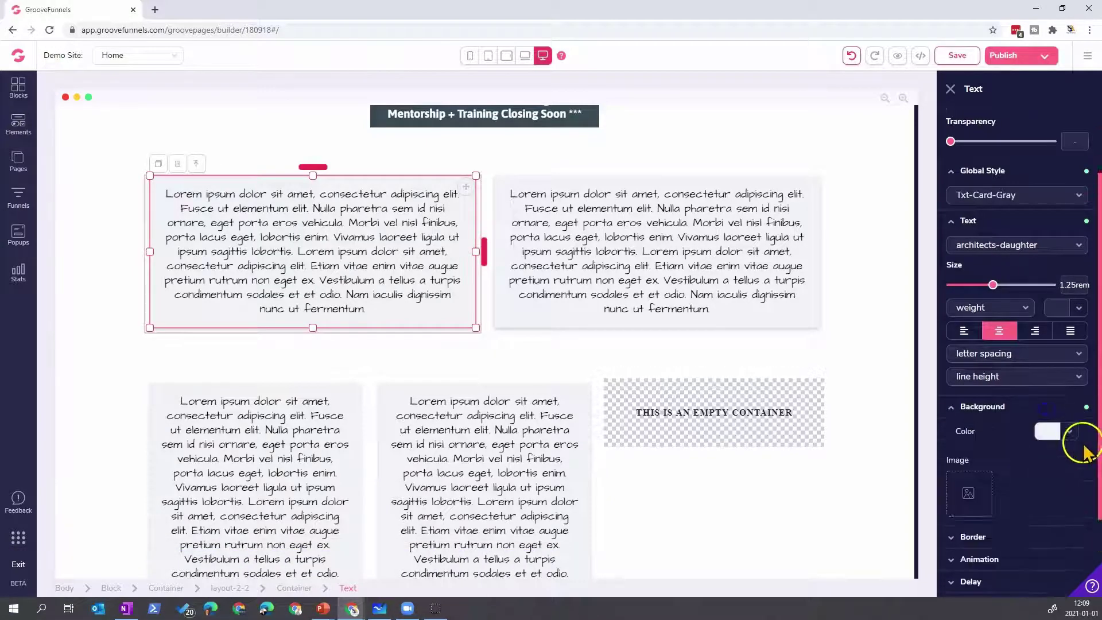
left_click(1064, 432)
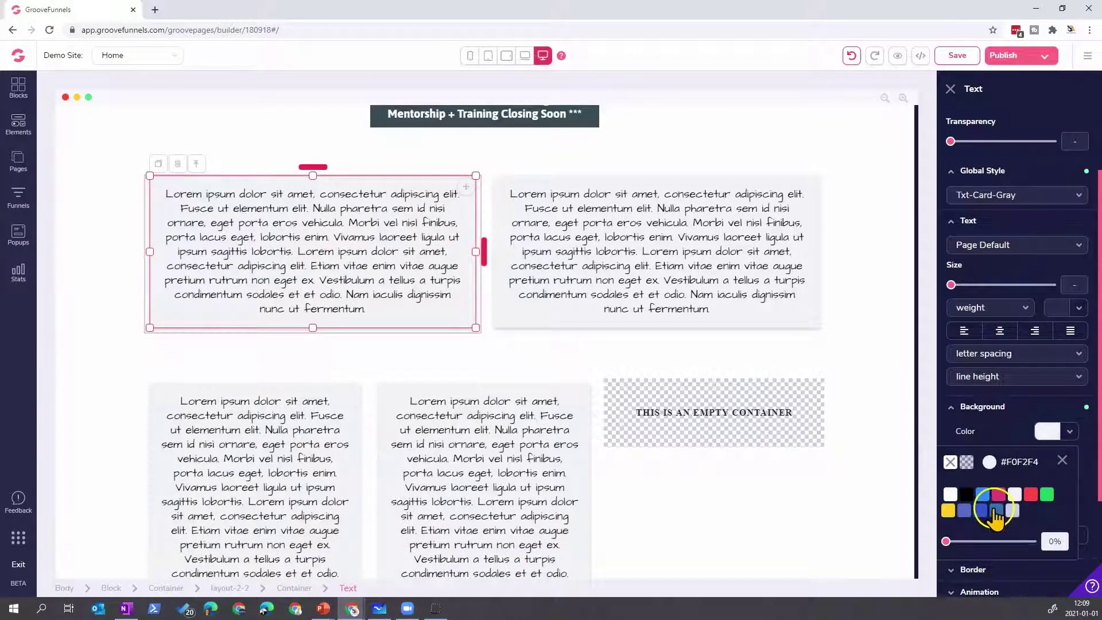
scroll(1015, 519, "down", 2)
mouse_move(983, 411)
left_click(983, 469)
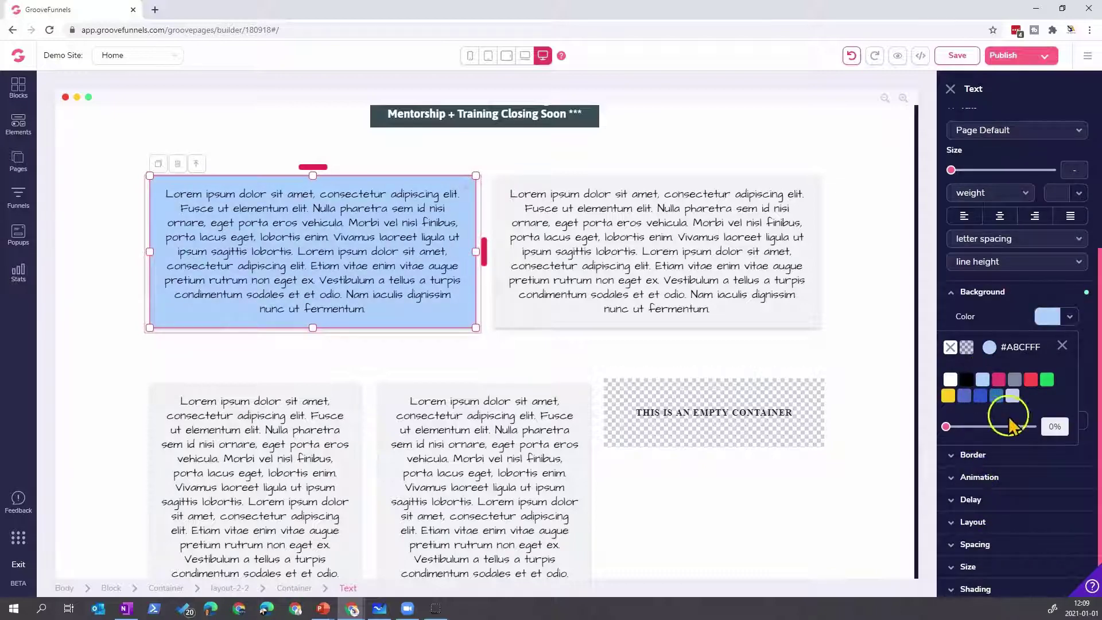
scroll(1065, 350, "up", 3)
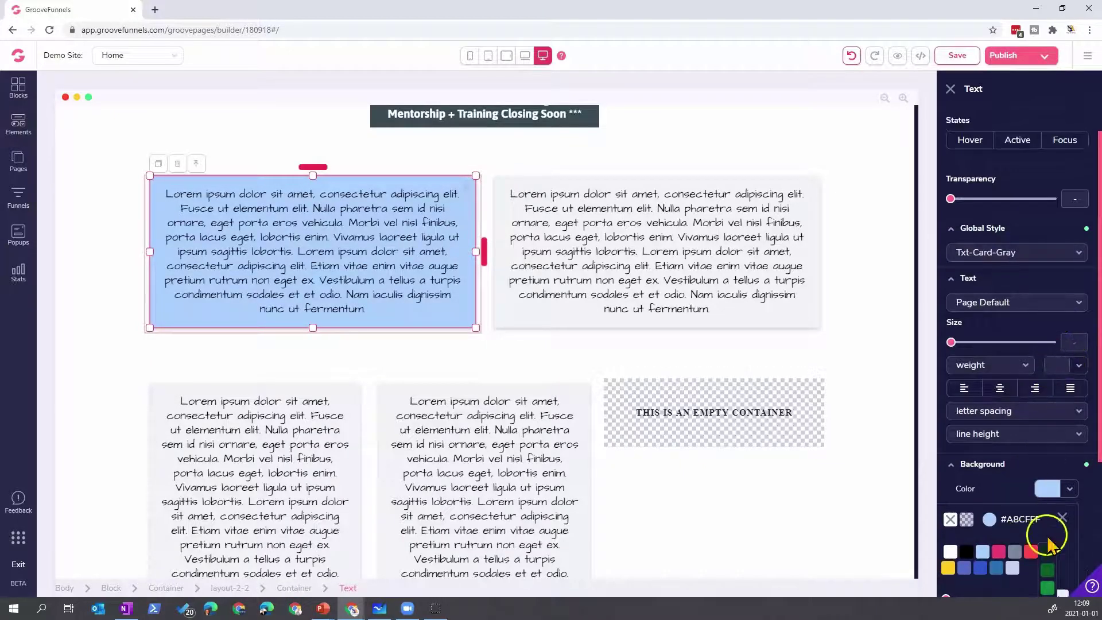
left_click(1062, 516)
- Set the first paragraph's font to architects-daughter and try to enlarge and center its text
scroll(1067, 521, "up", 1)
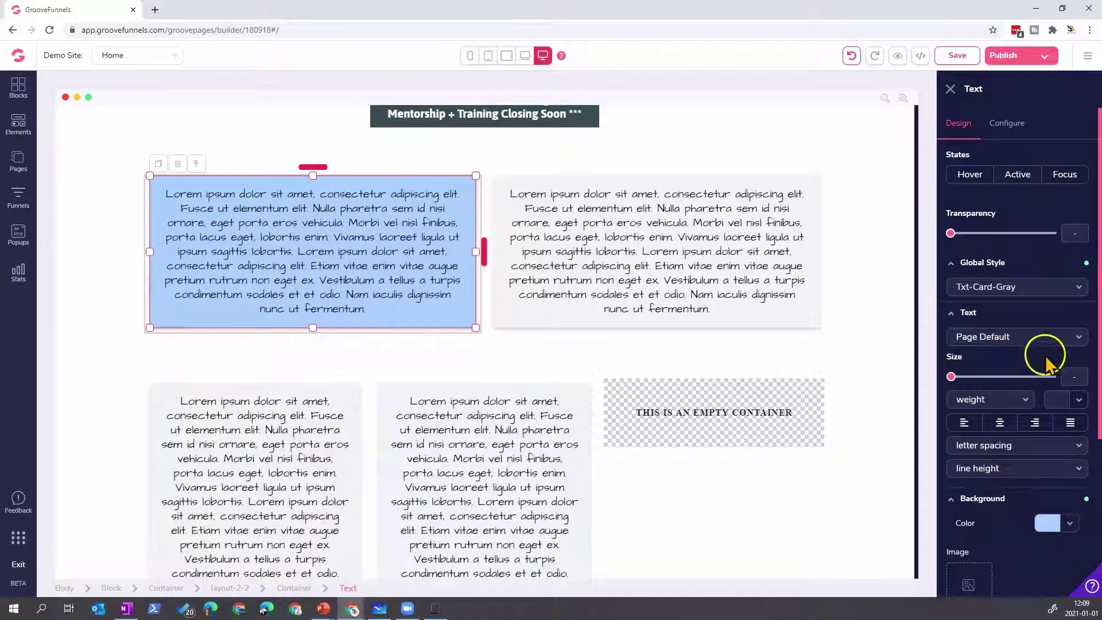
left_click(1031, 339)
left_click(999, 449)
left_click_drag(950, 376, 991, 380)
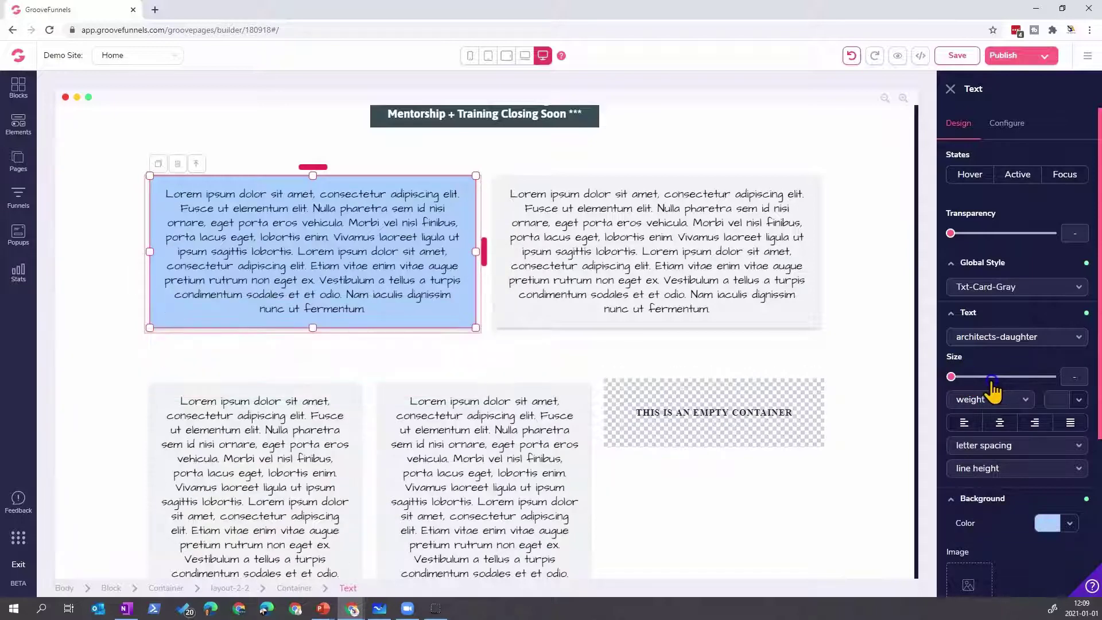
scroll(985, 427, "down", 1)
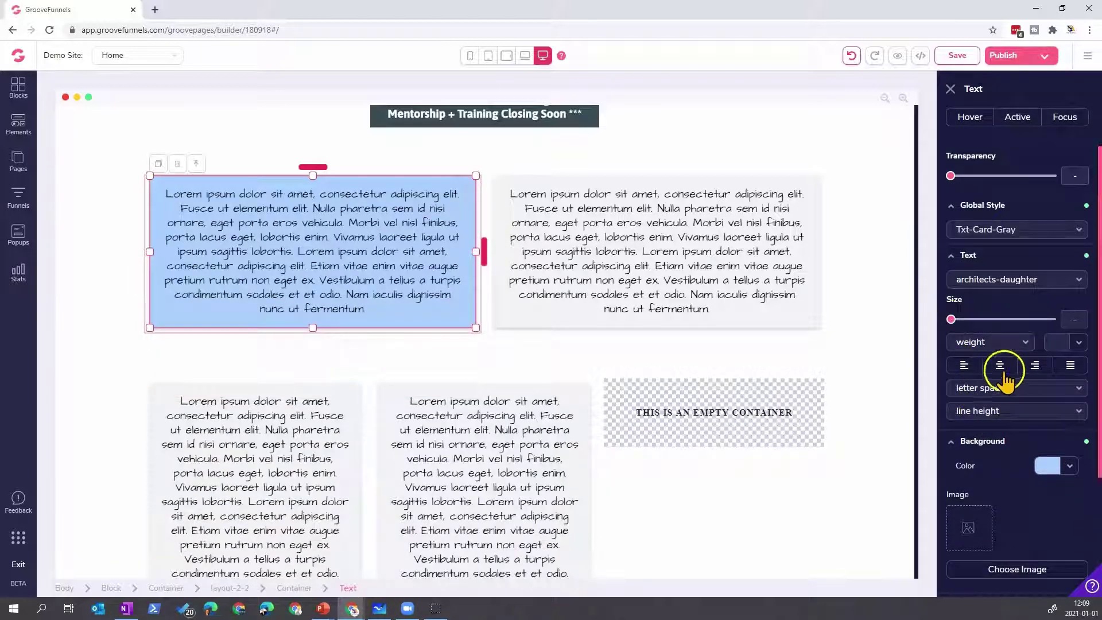
left_click(1054, 367)
left_click(999, 367)
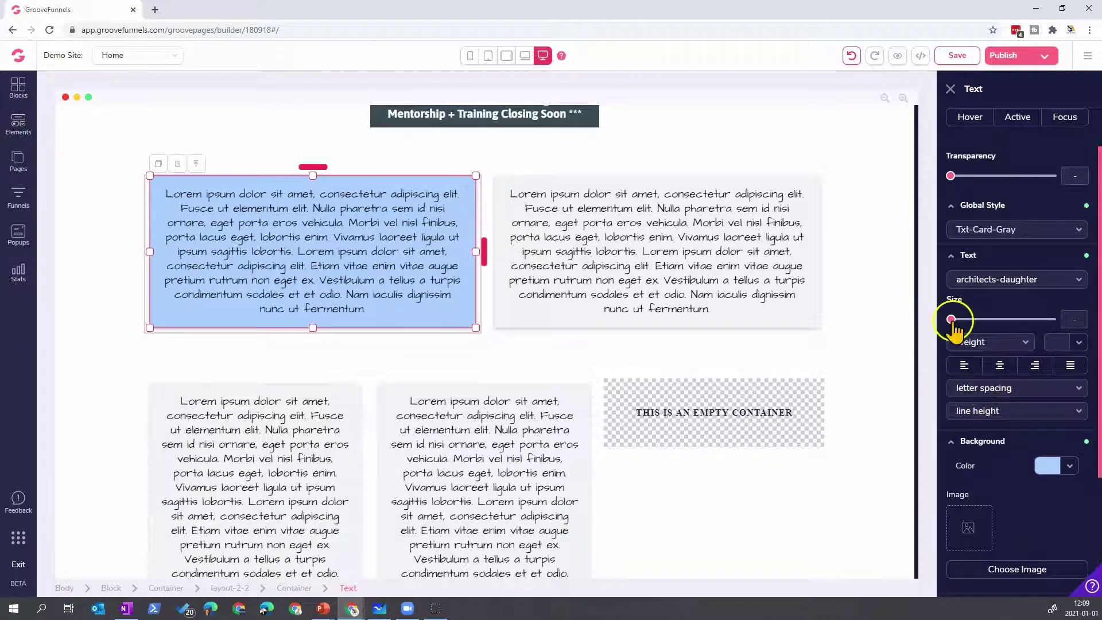
- Try to add equal padding on all four sides of the first paragraph in the two-column row
scroll(982, 431, "down", 3)
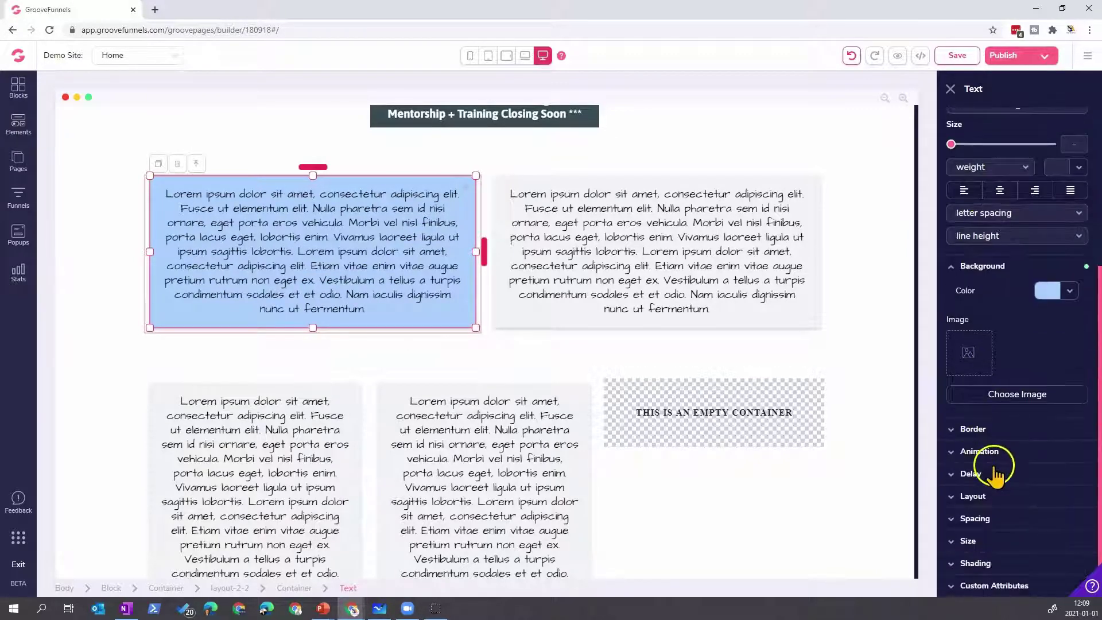
left_click(1004, 522)
scroll(1004, 533, "down", 2)
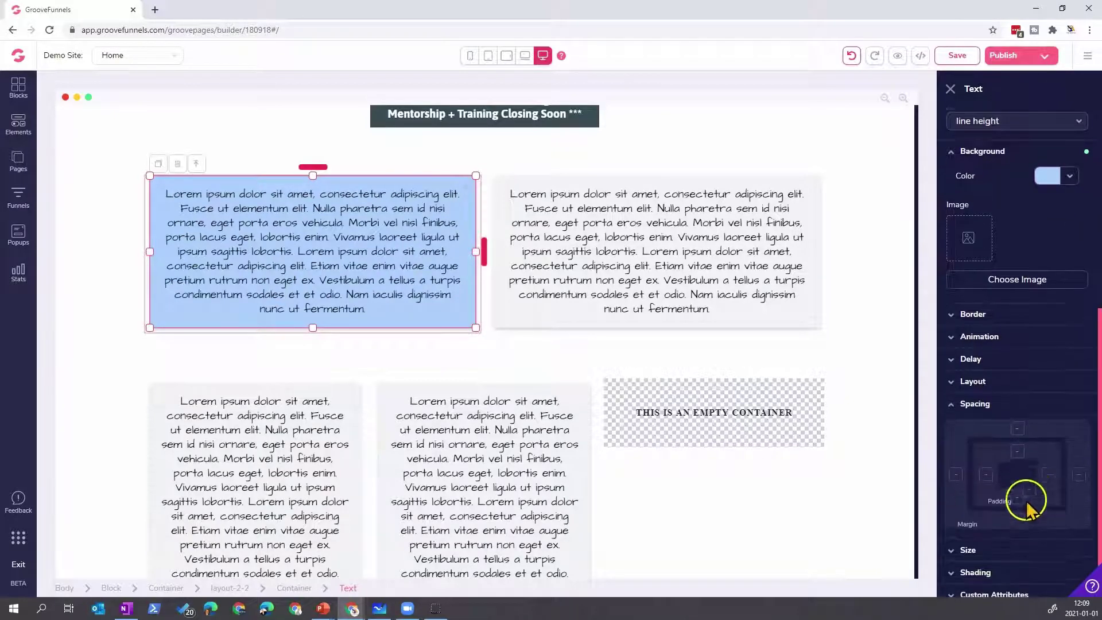
left_click(1048, 470)
left_click(986, 470)
left_click_drag(951, 539, 979, 539)
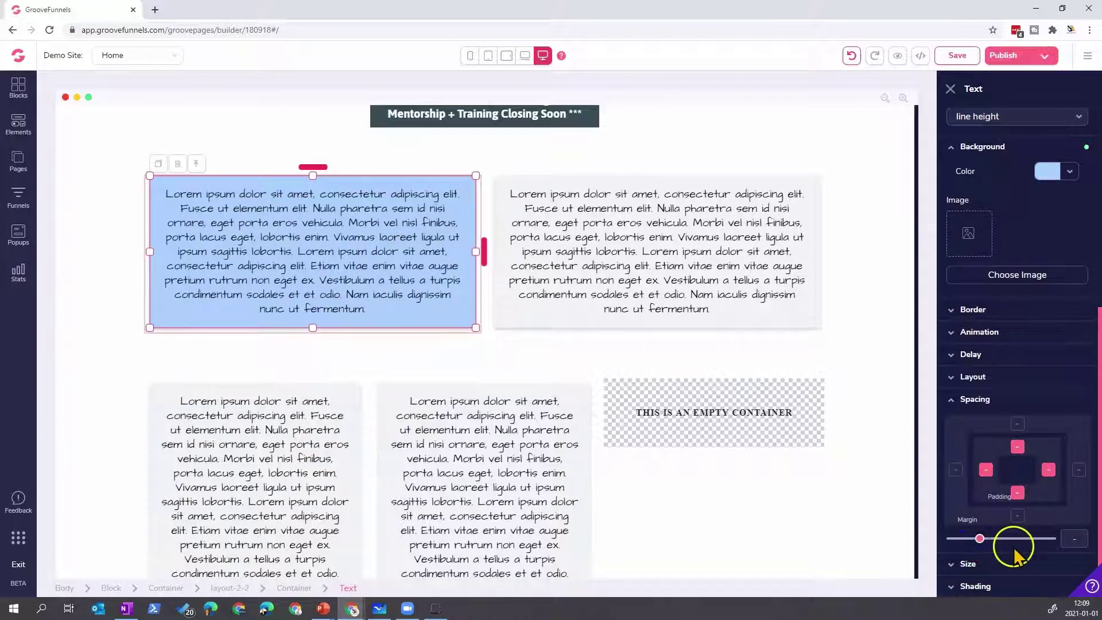
- Update the Txt-Card-Gray global style with the current formatting of the first paragraph in the two-column row
scroll(1010, 539, "up", 6)
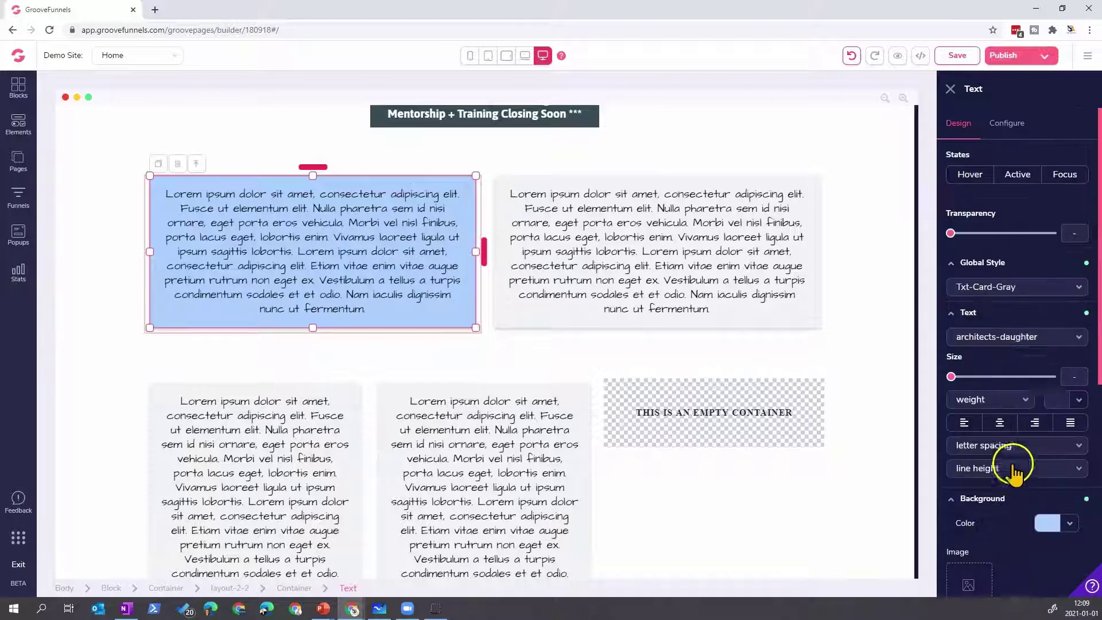
left_click(1020, 287)
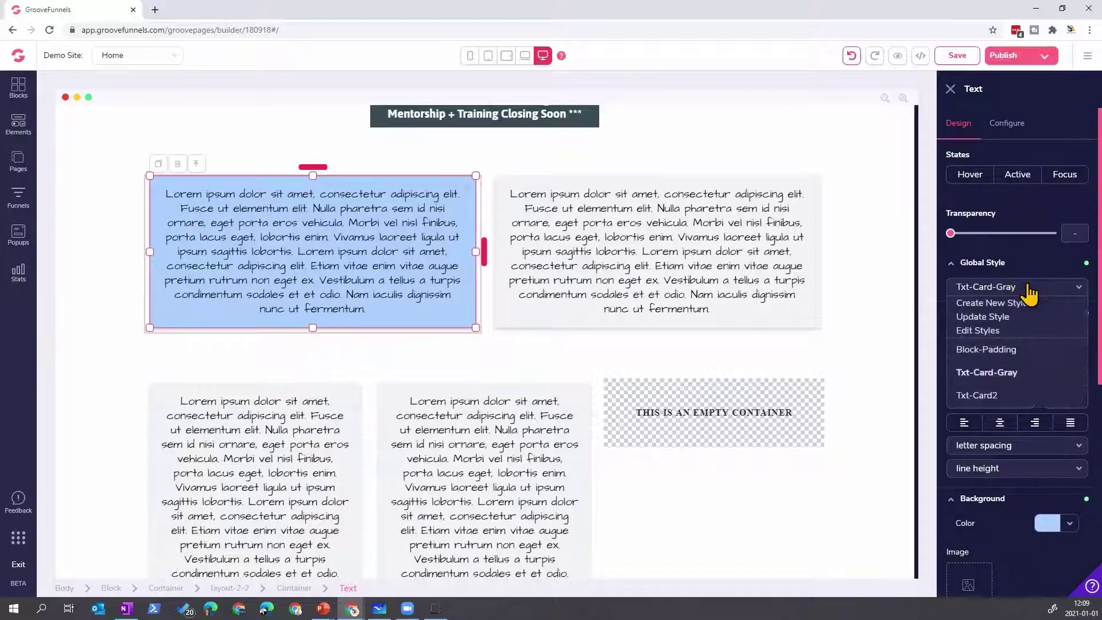
left_click(1011, 317)
left_click(579, 337)
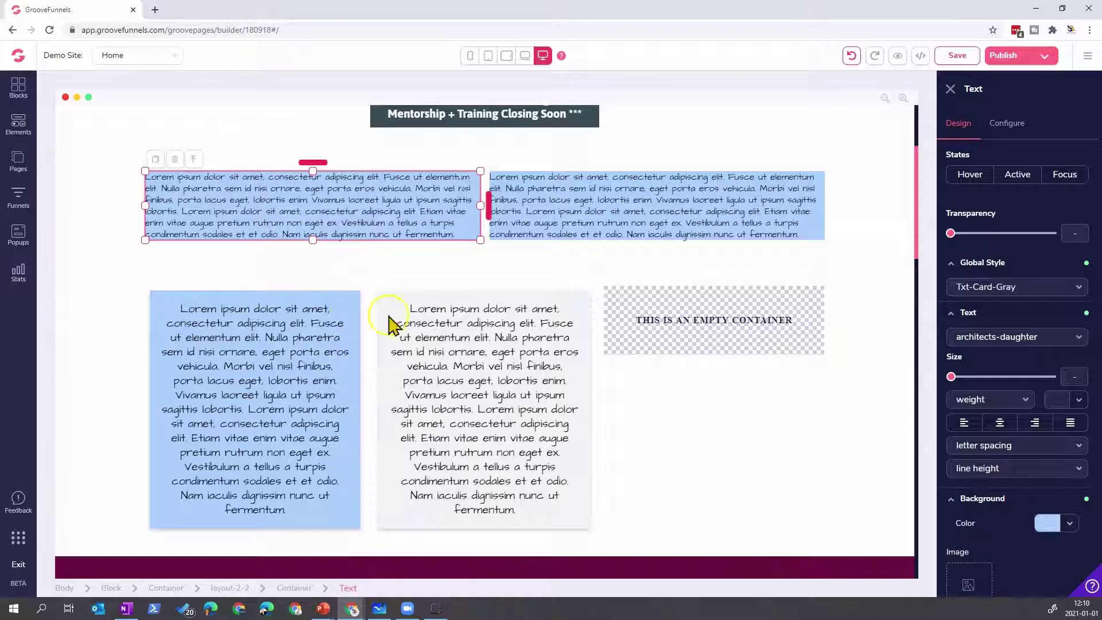
- Reapply the Txt-Card-Gray global style to the duplicated text card in the middle container of the three-column row
scroll(382, 376, "up", 1)
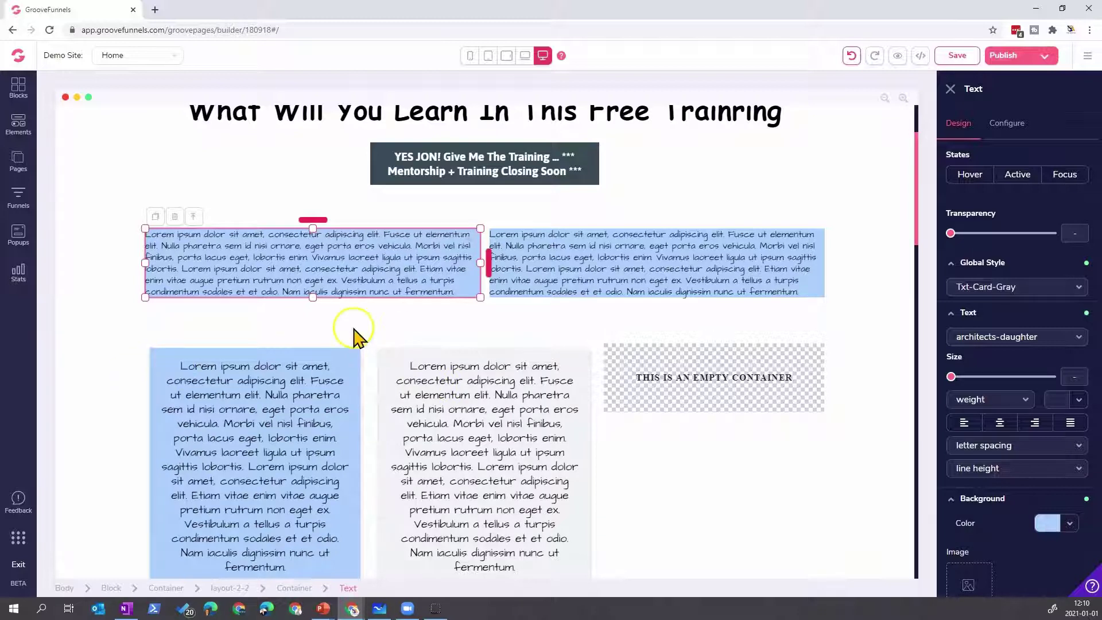
left_click(543, 387)
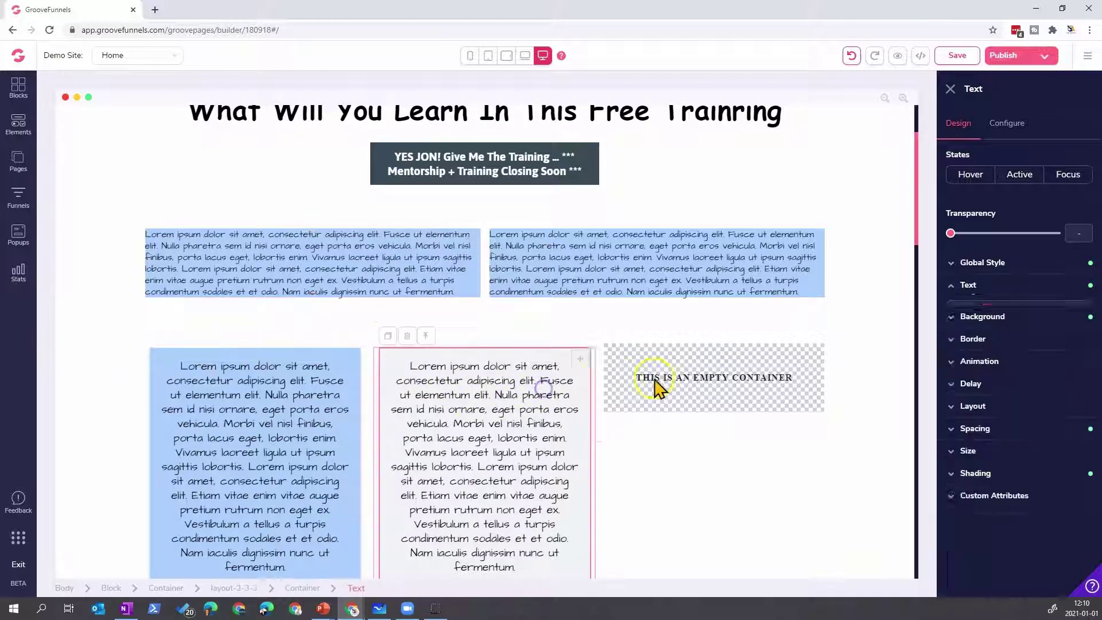
left_click(1013, 264)
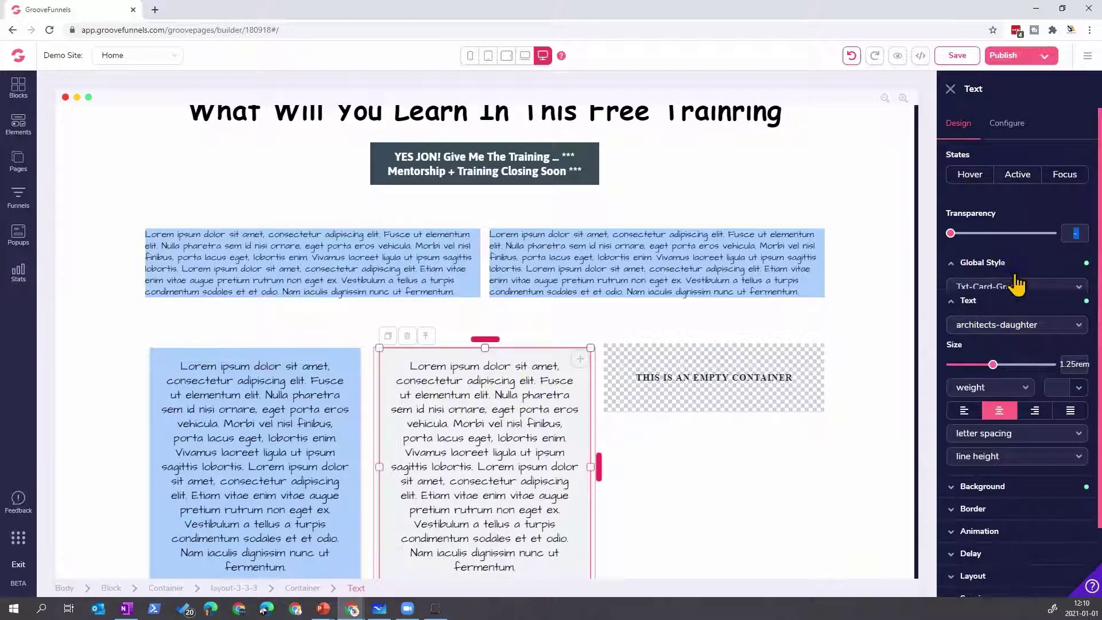
left_click(1013, 290)
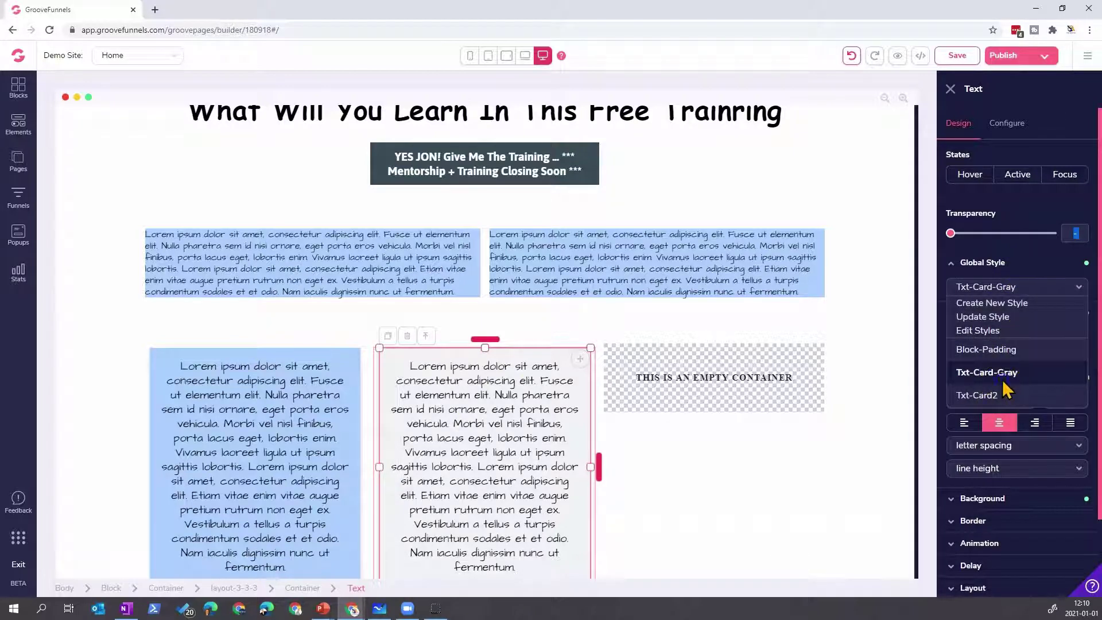
left_click(1005, 374)
left_click(705, 392)
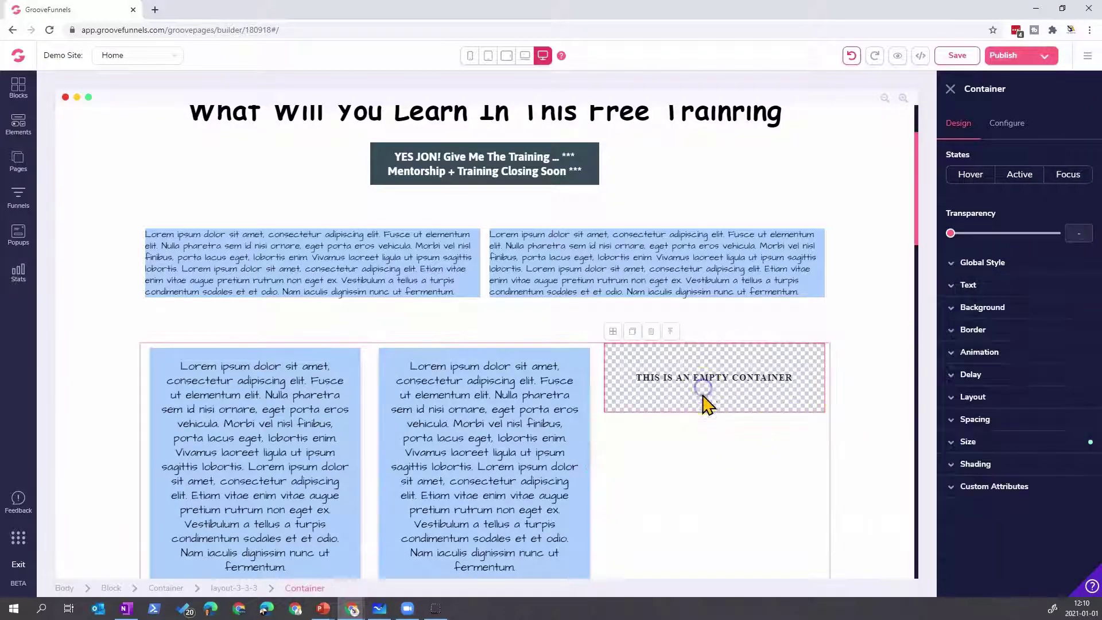
left_click(884, 402)
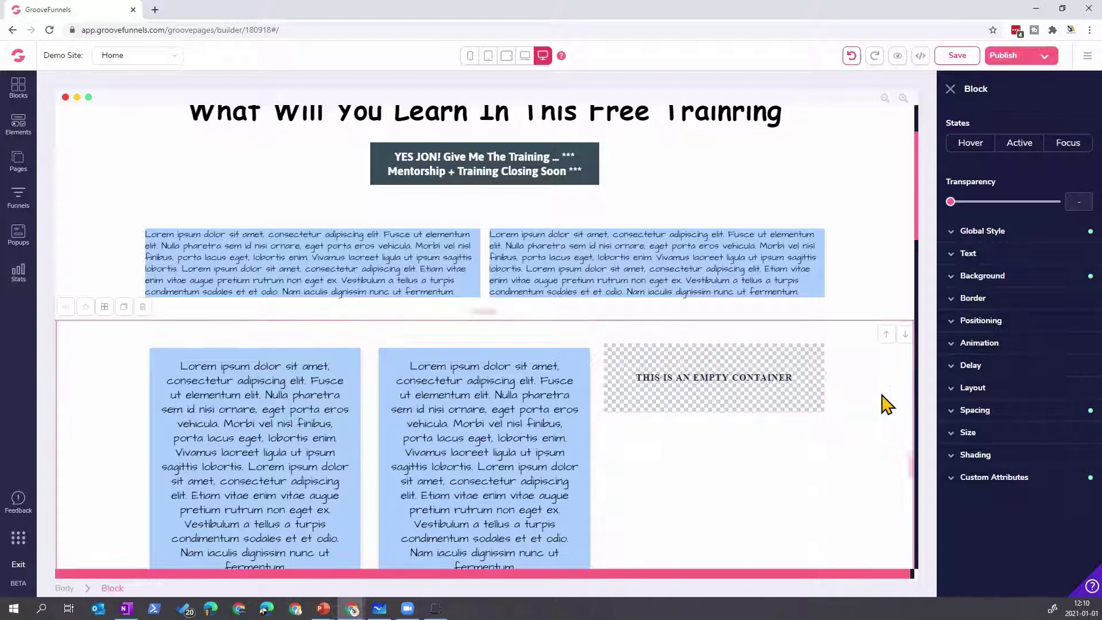